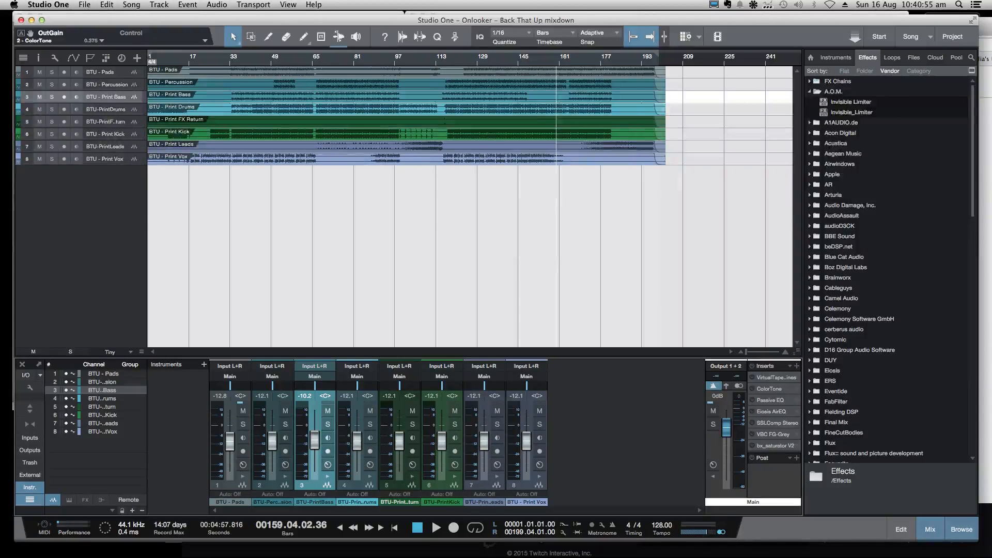
# Step: Search the effects list for "reverb" and look through the matching plug-ins and presets
pyautogui.press('super+f')
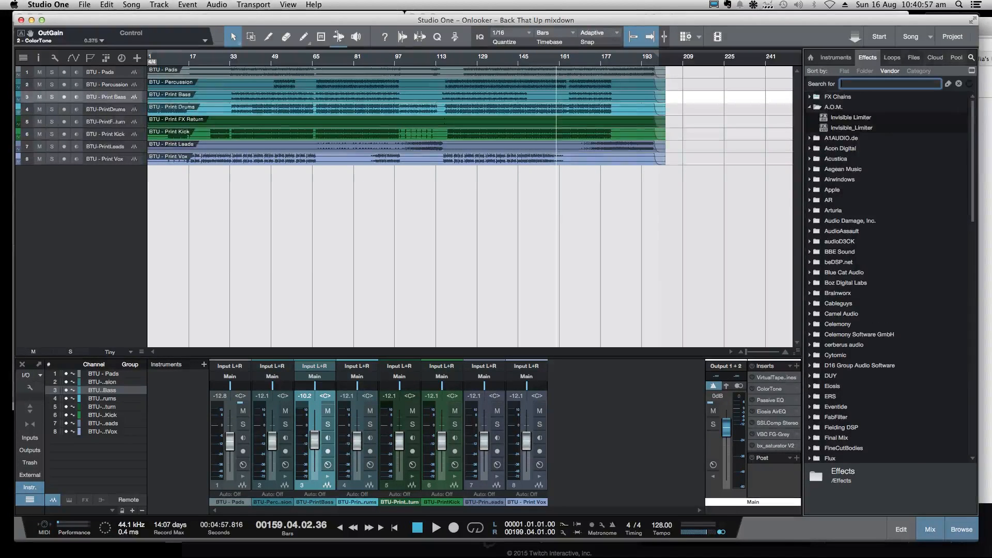
pyautogui.write('RE')
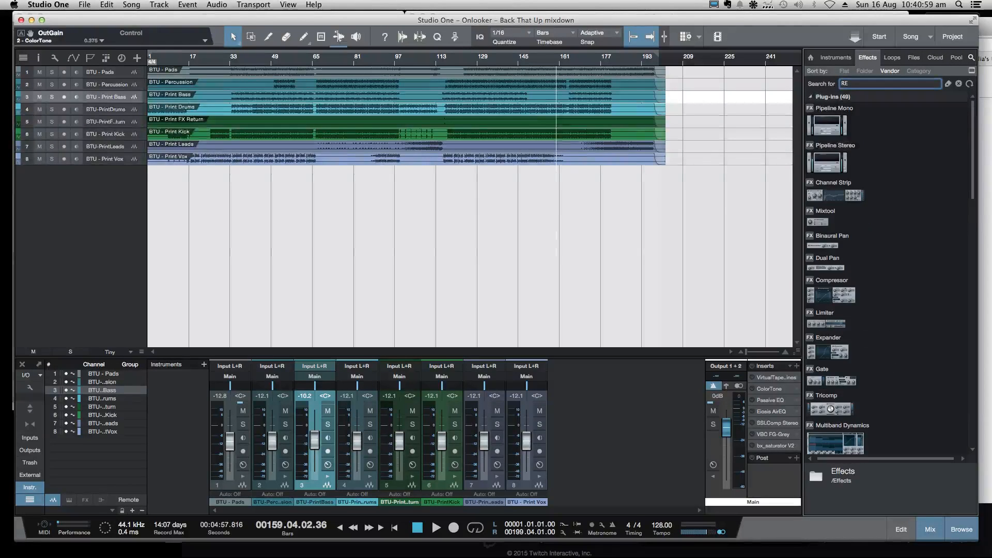
pyautogui.press('BackSpace')
pyautogui.press('BackSpace')
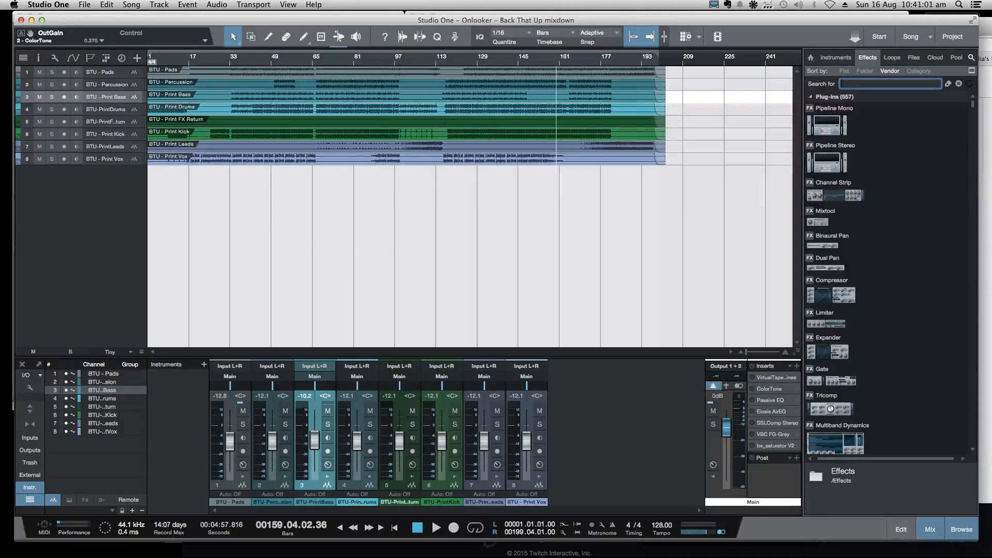
pyautogui.write('rev')
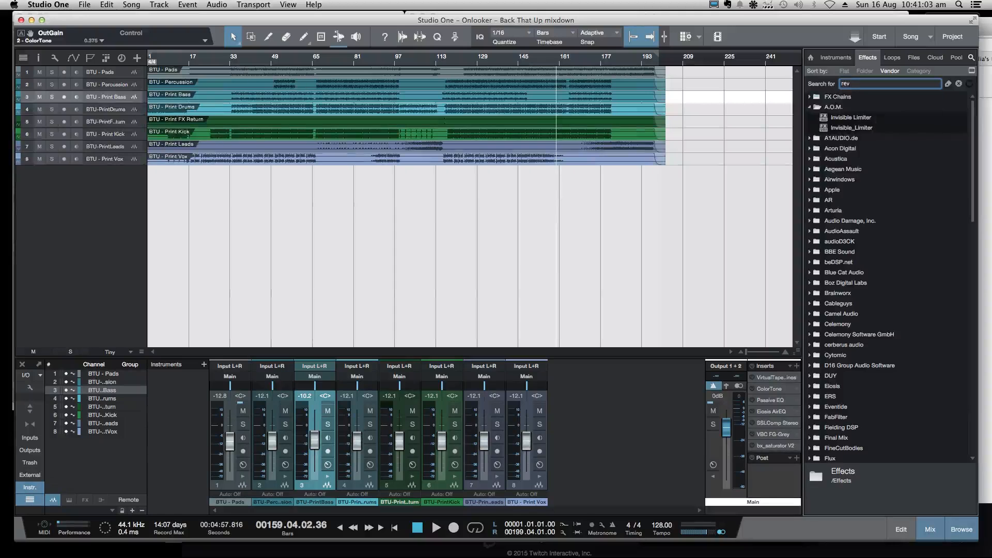
pyautogui.write('erb')
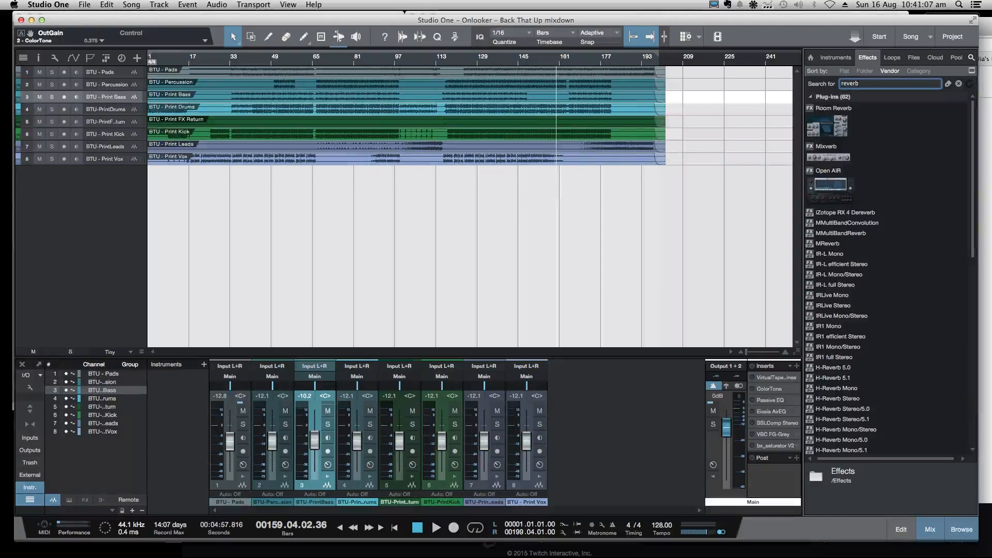
pyautogui.scroll(-10, 887, 274)
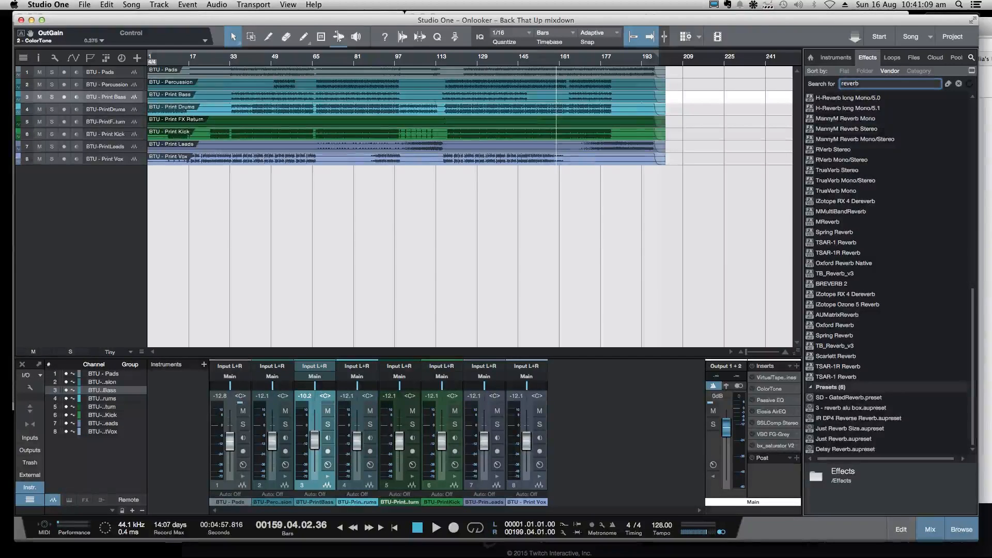
pyautogui.scroll(3, 887, 274)
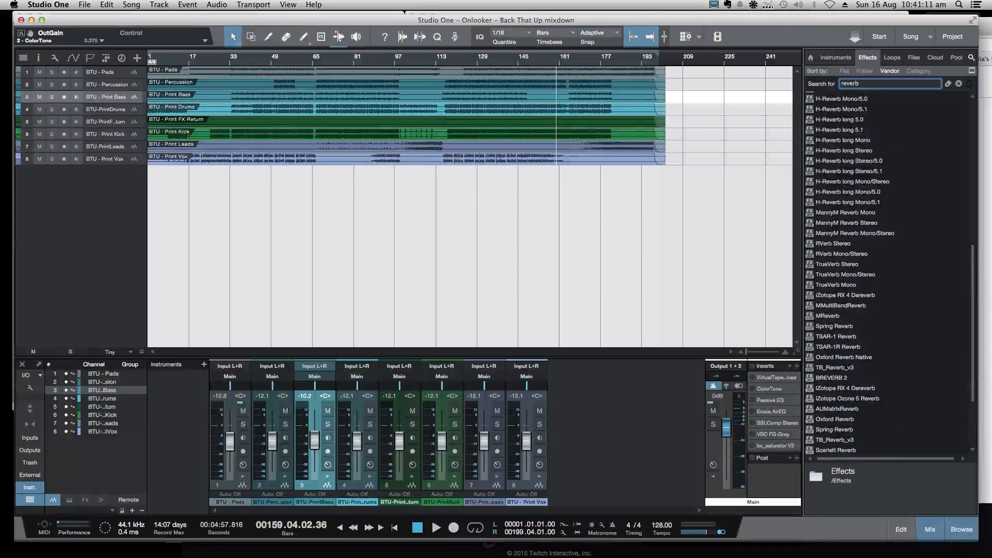
pyautogui.scroll(6, 887, 274)
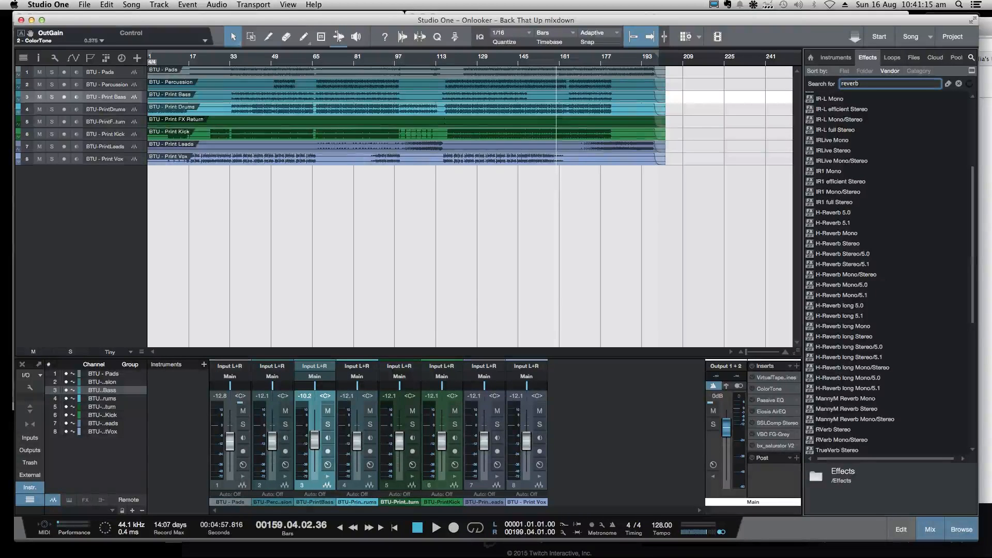
pyautogui.press('Return')
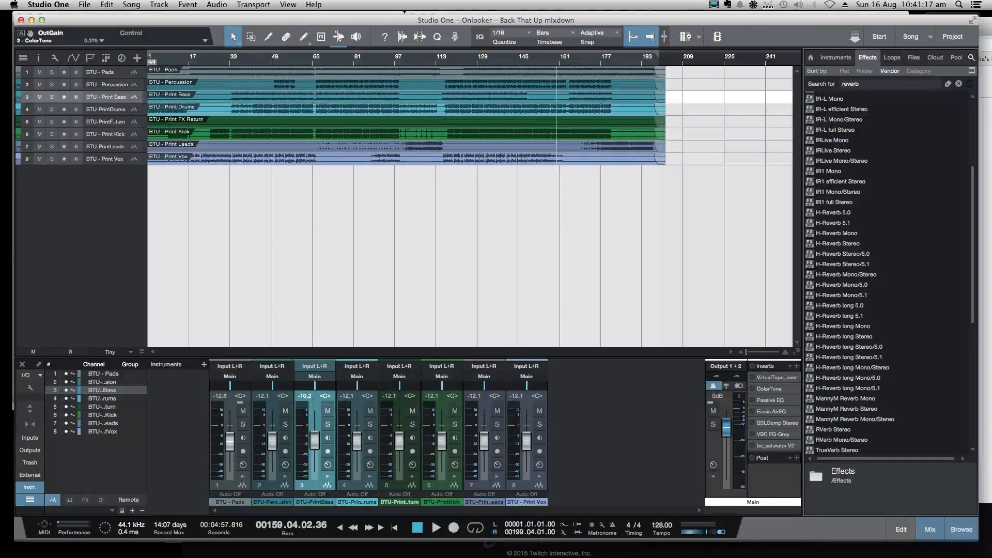
# Step: Clear the effects search, collapse the A.O.M. folder and expand the Valhalla DSP, LLC folder
pyautogui.click(948, 83)
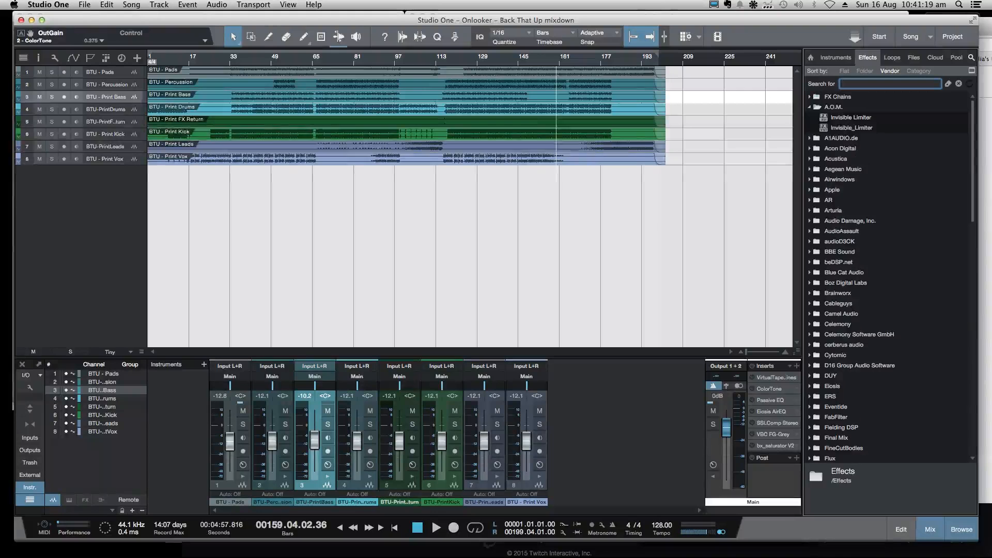
pyautogui.click(810, 107)
pyautogui.scroll(-15, 812, 109)
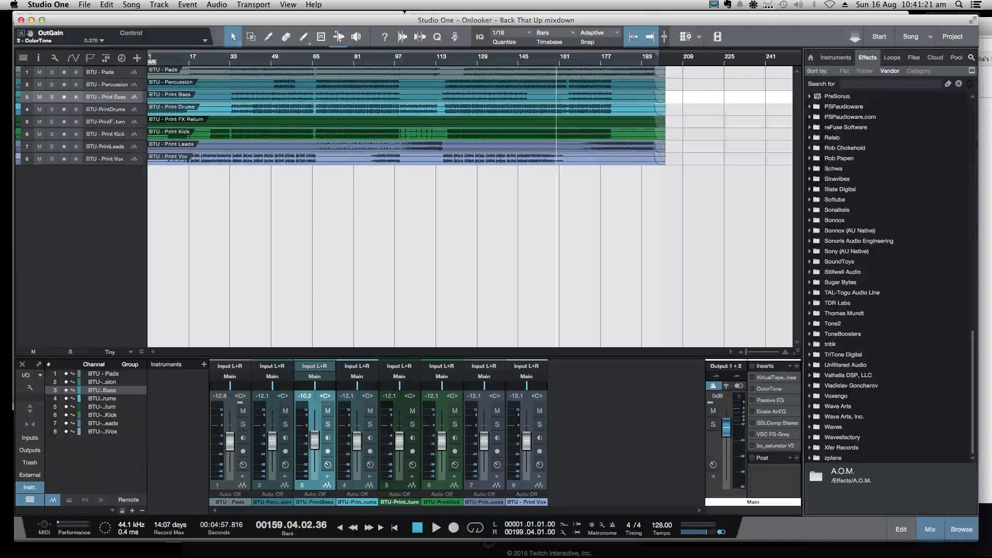
pyautogui.click(810, 376)
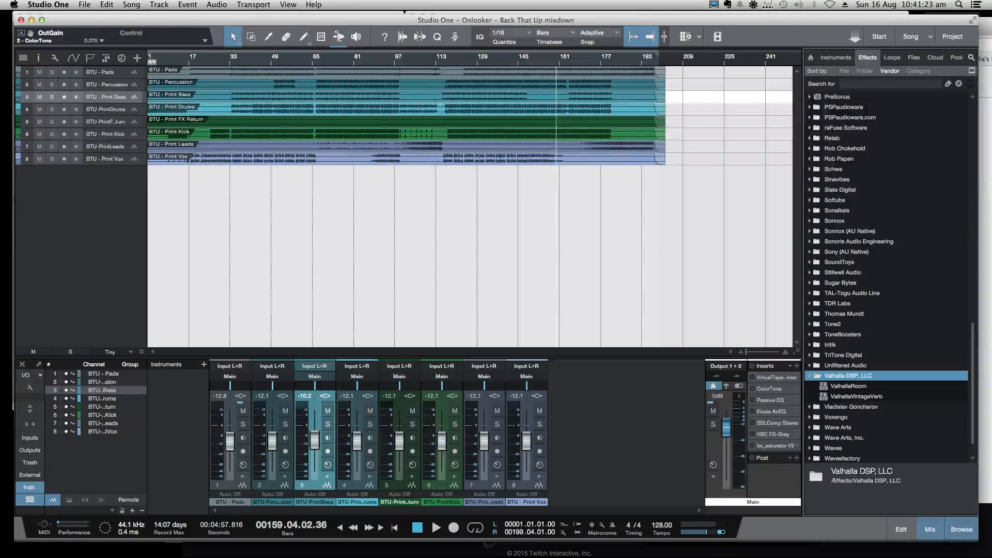
# Step: Insert ValhallaRoom directly on the BTU - Print Drums track and move the plug-in window clear of the mixer channels
pyautogui.moveTo(849, 386); pyautogui.dragTo(155, 109)
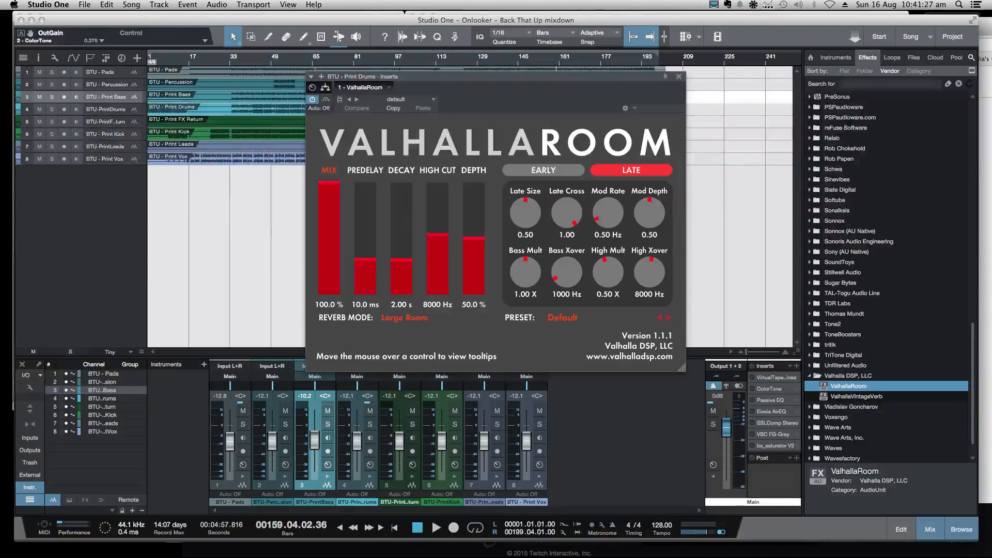
pyautogui.moveTo(439, 77); pyautogui.dragTo(707, 69)
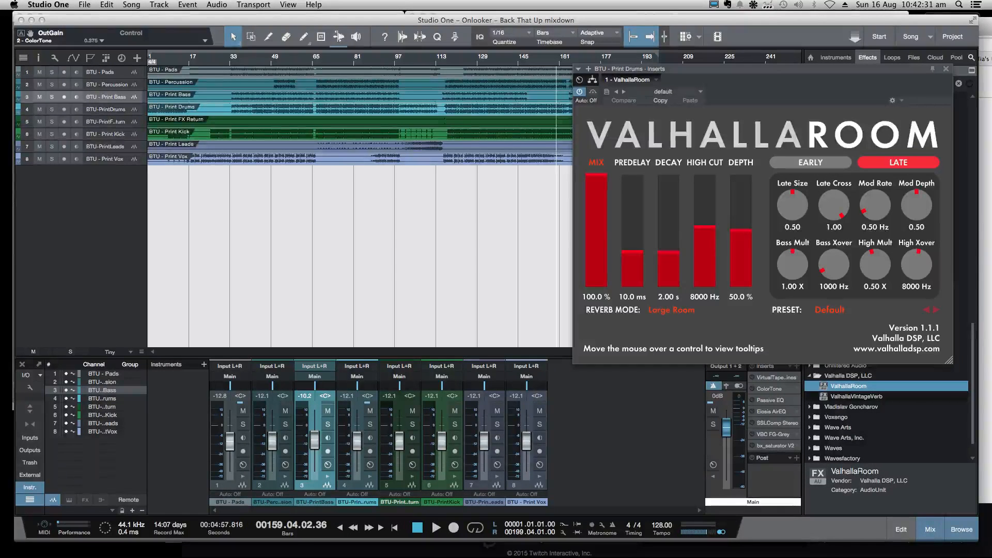
pyautogui.click(625, 439)
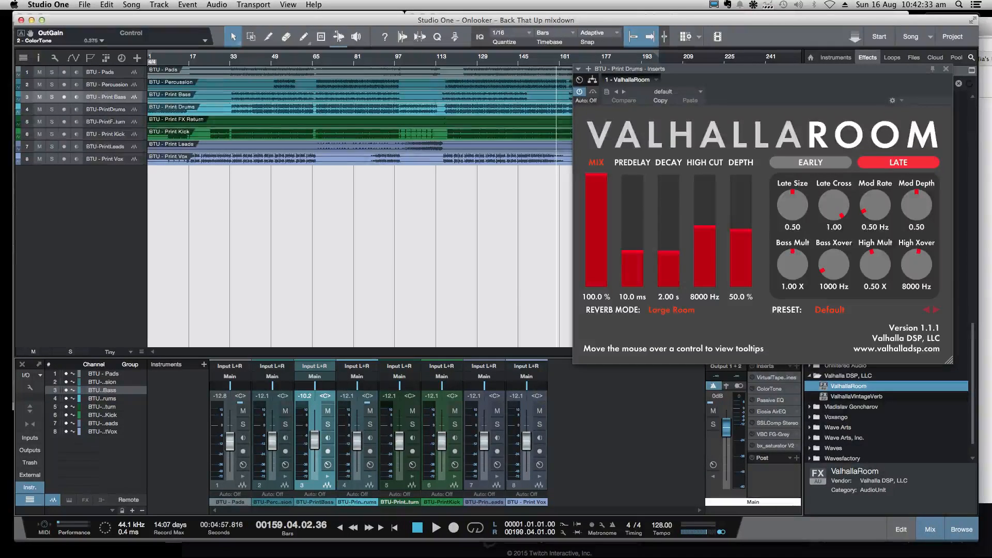
pyautogui.moveTo(765, 69); pyautogui.dragTo(762, 40)
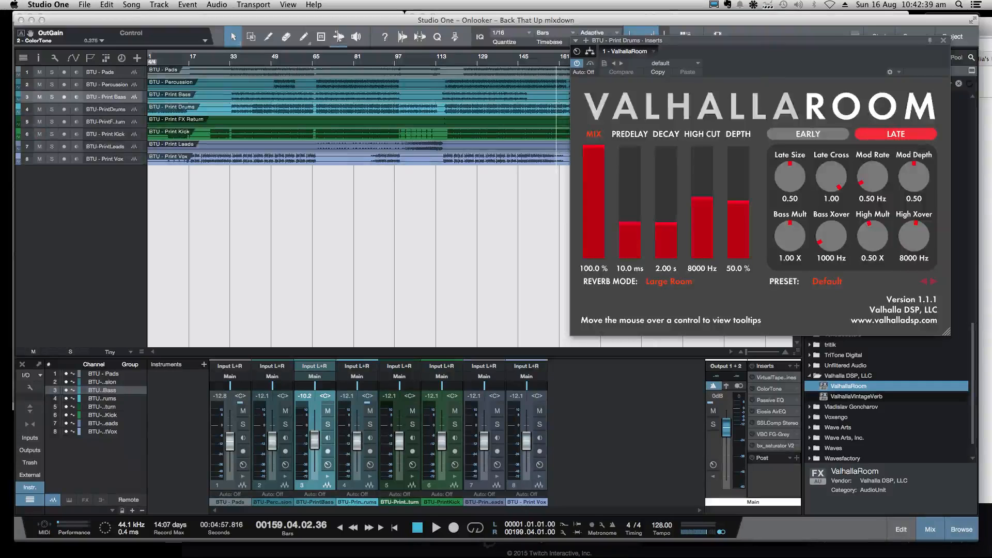
# Step: Expand the Print Drums mixer channel to show its inserts and sends, and add a send to a new FX channel
pyautogui.click(356, 484)
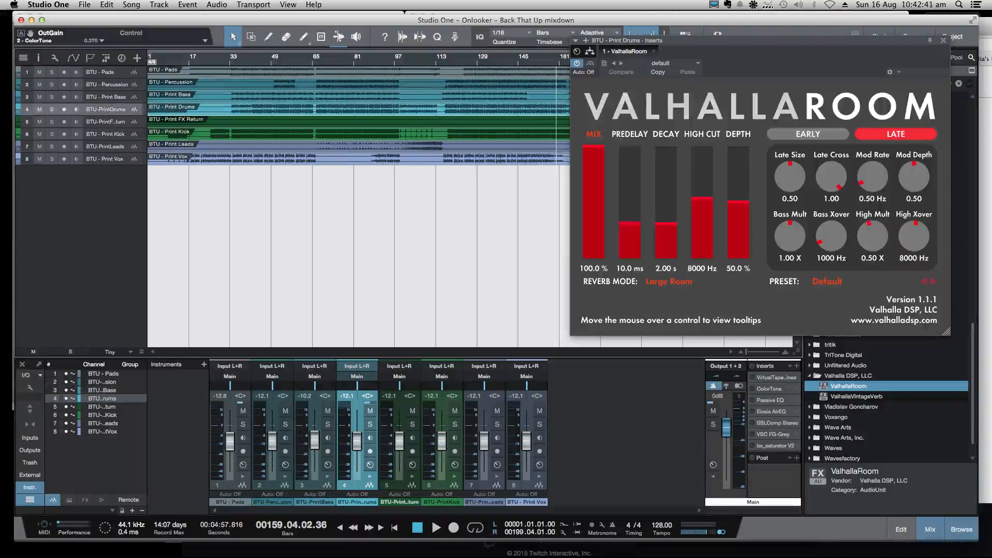
pyautogui.click(370, 476)
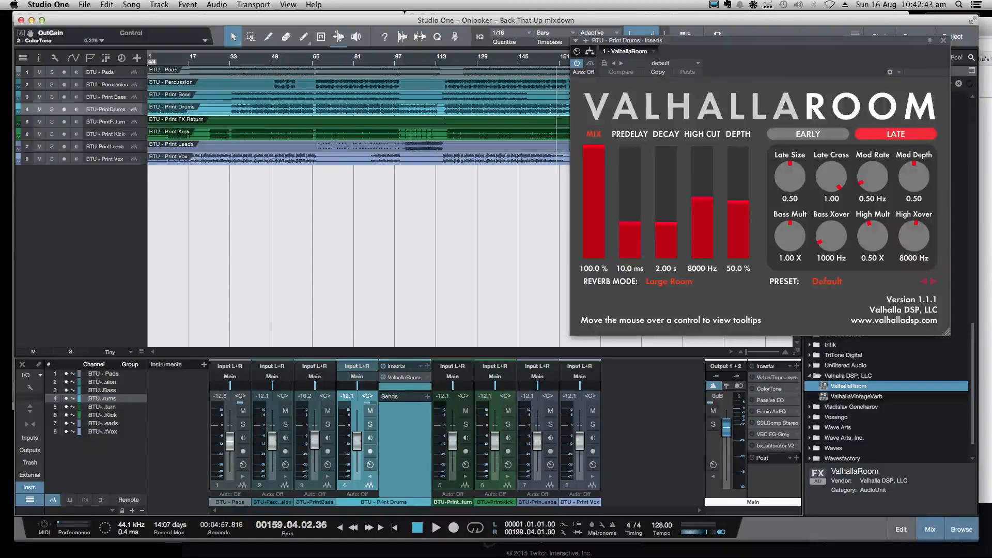
pyautogui.click(428, 396)
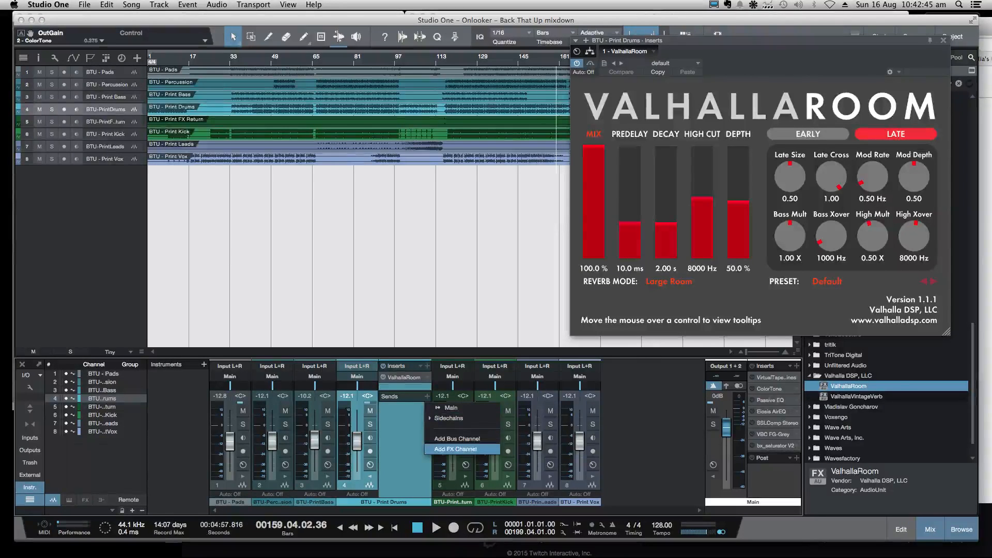
pyautogui.click(456, 449)
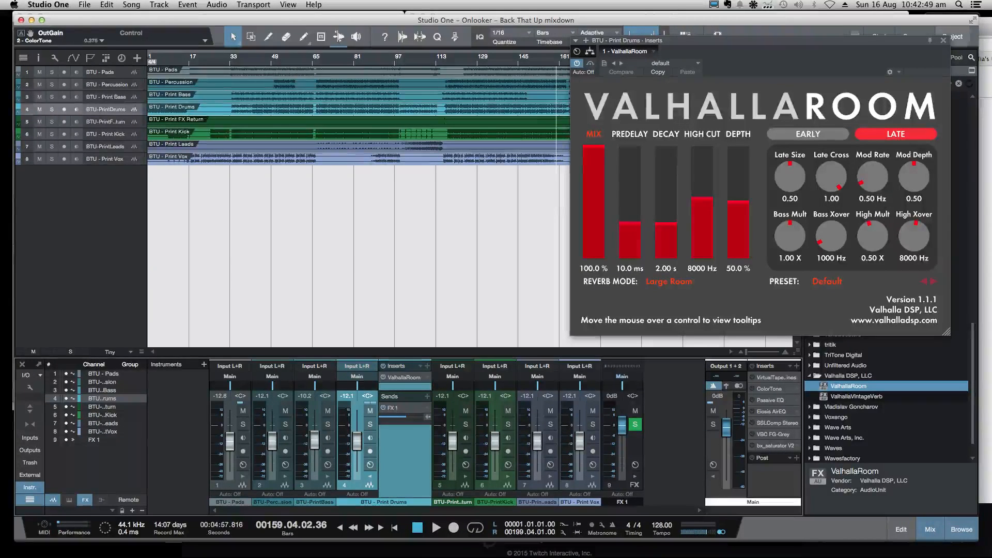
# Step: Insert ValhallaRoom on the FX 1 channel in place of the open drum plug-in window, and lower the FX 1 fader to -∞
pyautogui.click(944, 40)
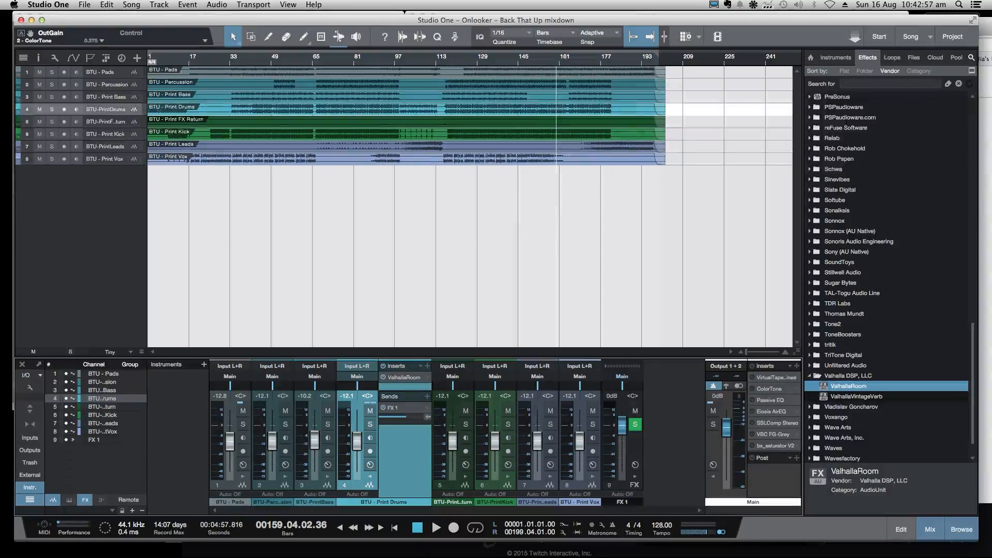
pyautogui.click(636, 477)
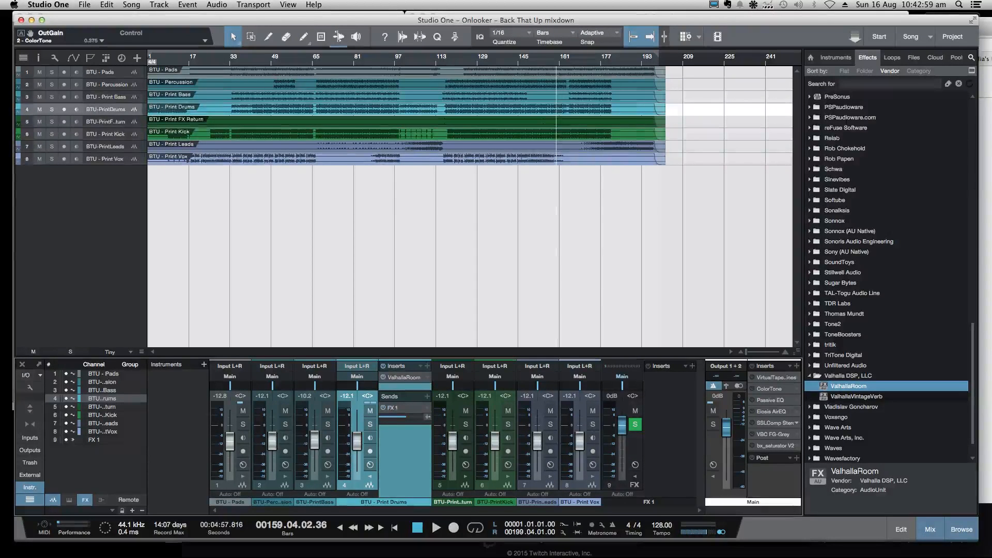
pyautogui.moveTo(848, 386); pyautogui.dragTo(664, 428)
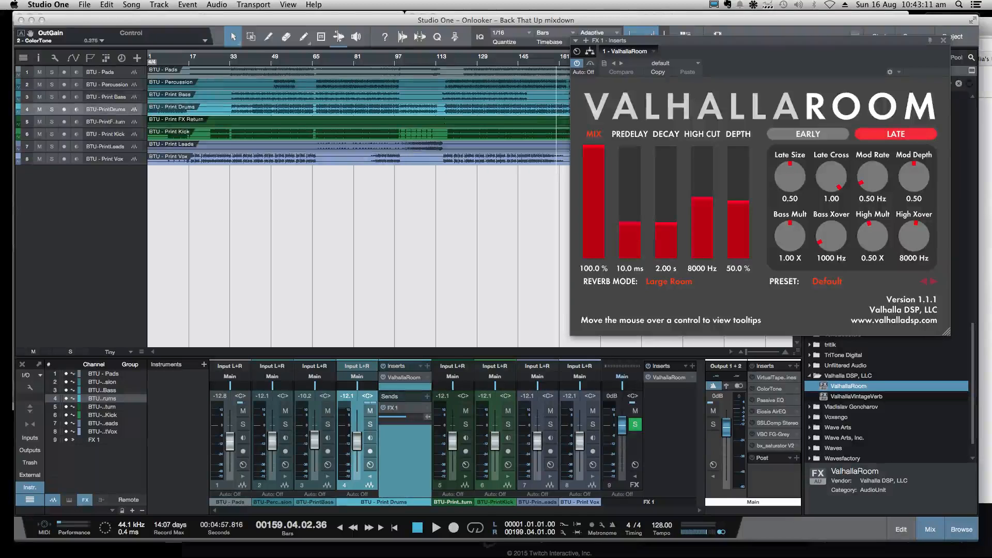
pyautogui.moveTo(622, 425); pyautogui.dragTo(623, 469)
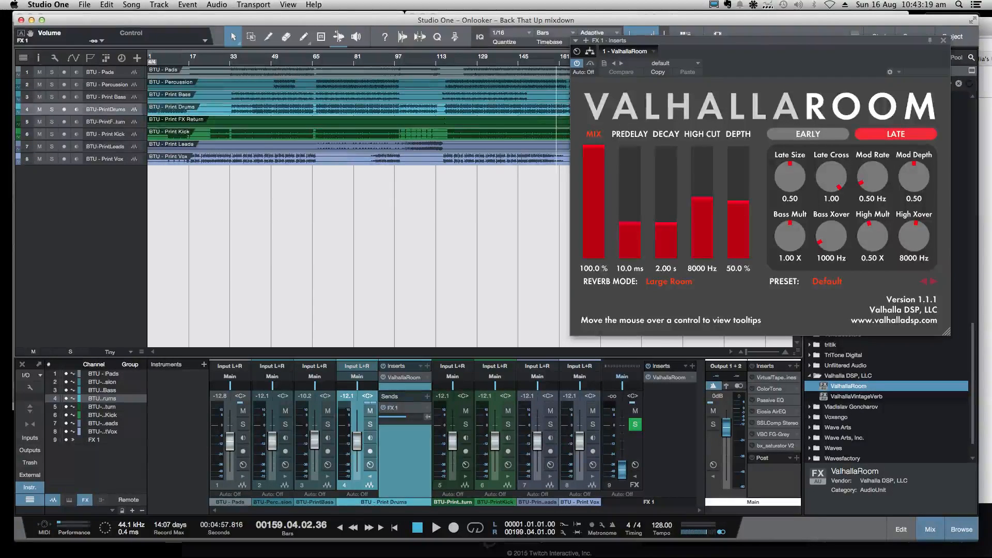
# Step: Solo the Print Drums track with playback starting just after bar 65, and remove ValhallaRoom from that channel's inserts
pyautogui.click(51, 109)
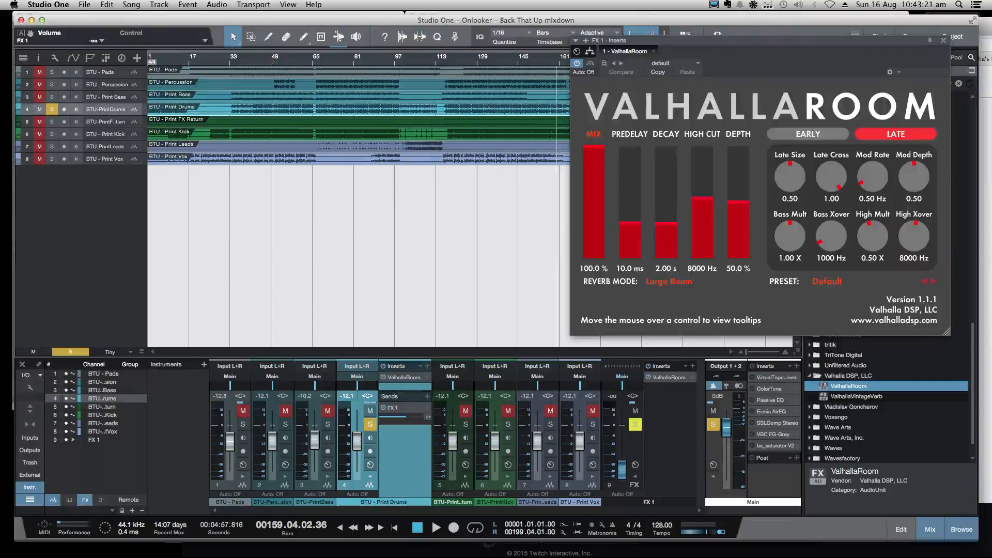
pyautogui.doubleClick(322, 56)
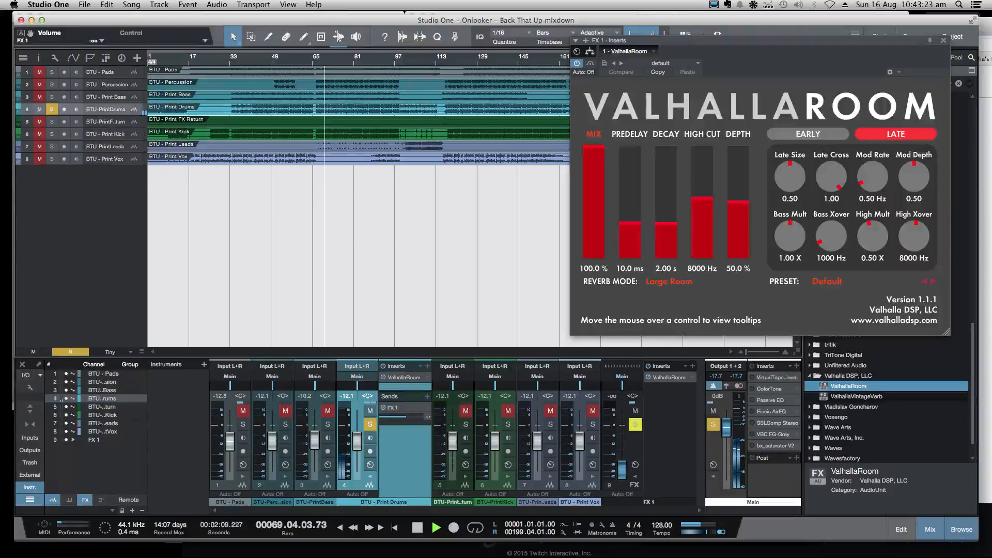
pyautogui.click(427, 377)
pyautogui.click(455, 463)
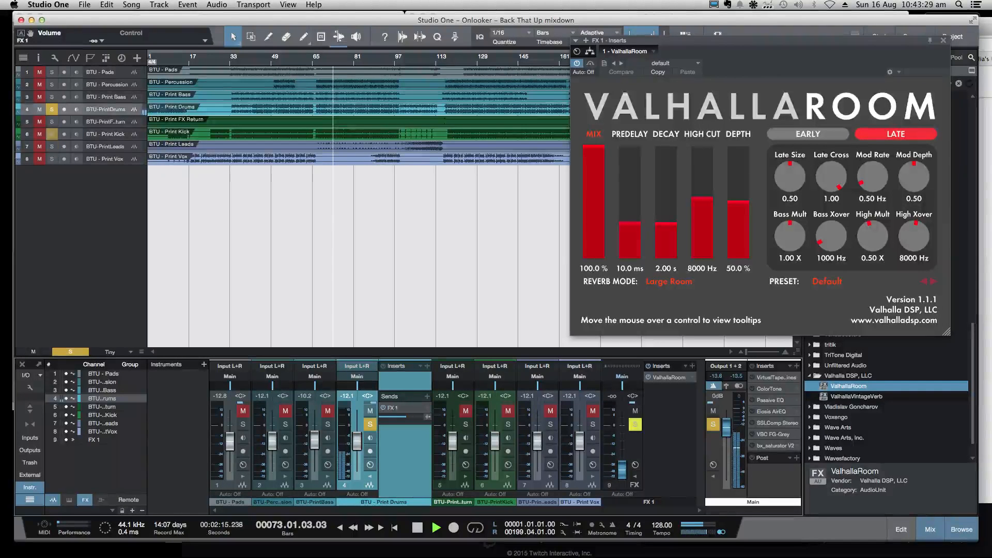
# Step: Solo the Print Kick track too, and raise the Print Drums send level to FX 1 to +10.0
pyautogui.click(51, 134)
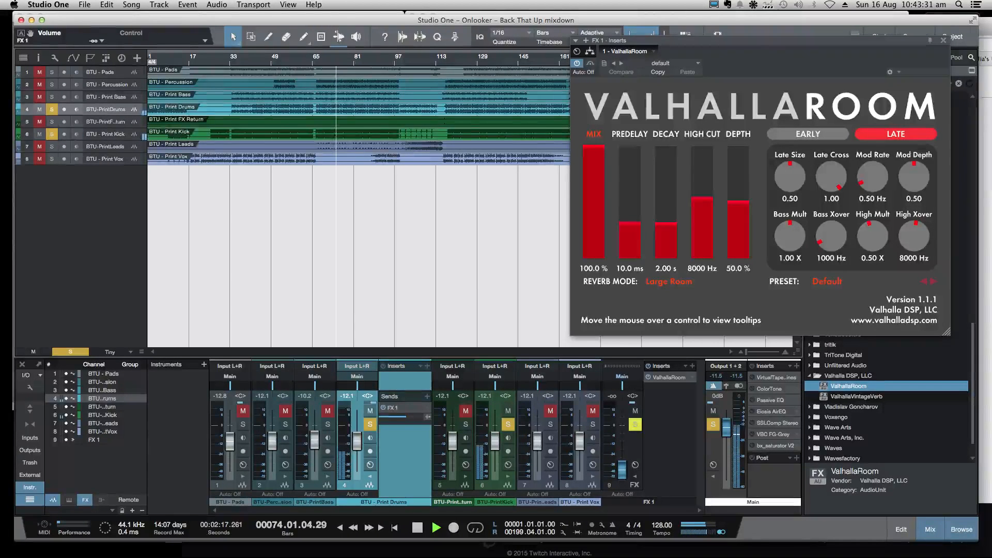
pyautogui.moveTo(362, 15); pyautogui.dragTo(362, 28)
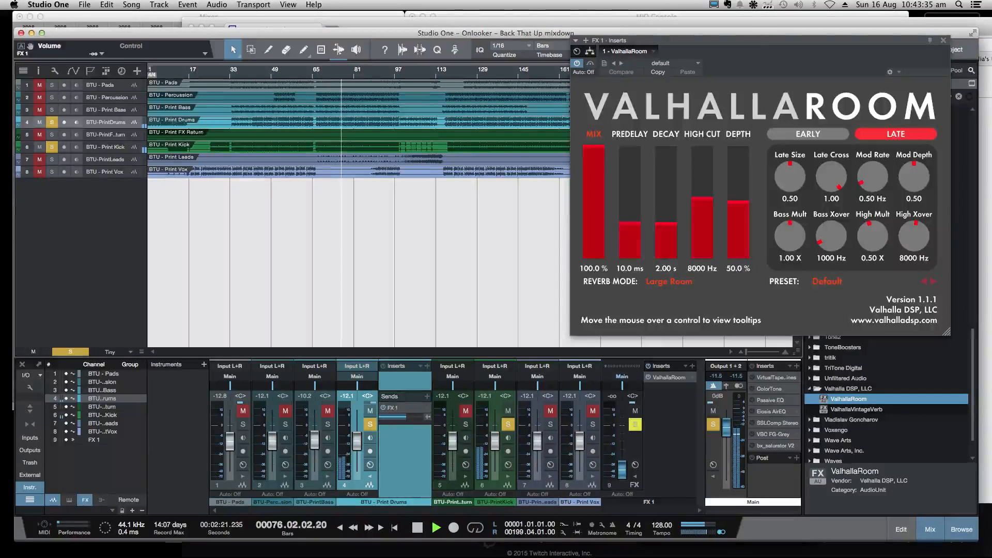
pyautogui.moveTo(407, 416); pyautogui.dragTo(426, 418)
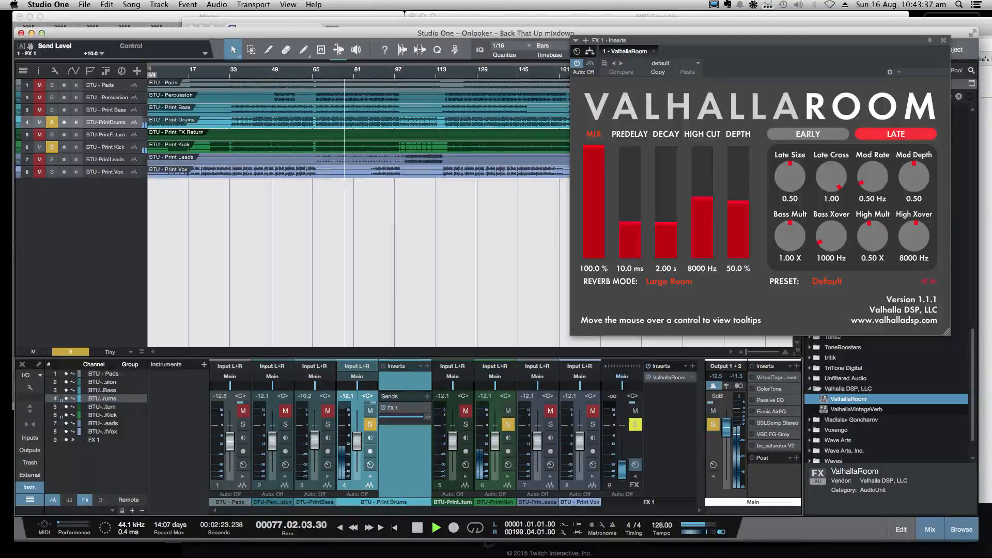
# Step: Audition small FX 1 fader movements during playback, return the fader to -∞, and stop playback
pyautogui.moveTo(622, 470)
pyautogui.mouseDown()
pyautogui.moveTo(622, 441)
pyautogui.moveTo(623, 467)
pyautogui.mouseUp()
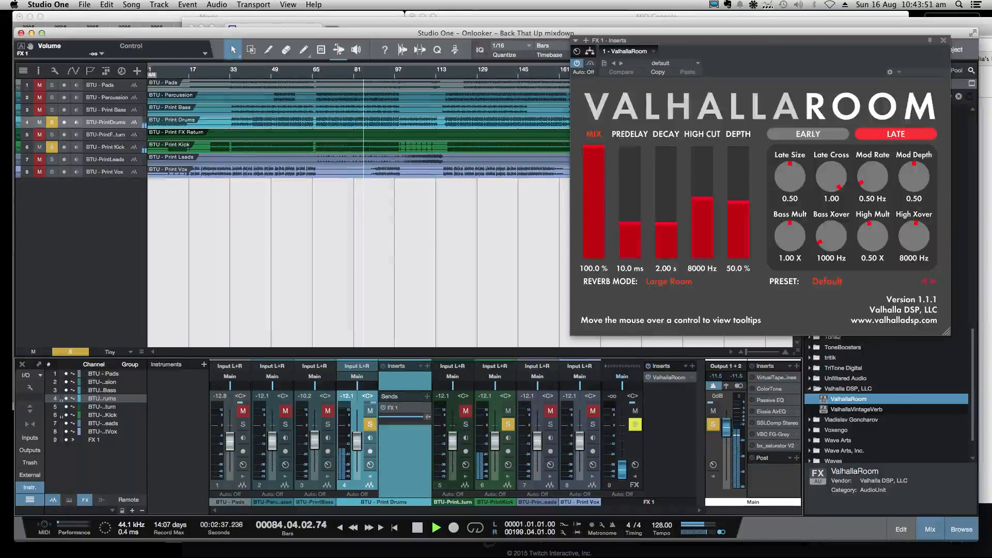
pyautogui.moveTo(622, 468)
pyautogui.mouseDown()
pyautogui.moveTo(623, 424)
pyautogui.moveTo(622, 471)
pyautogui.mouseUp()
pyautogui.press('space')
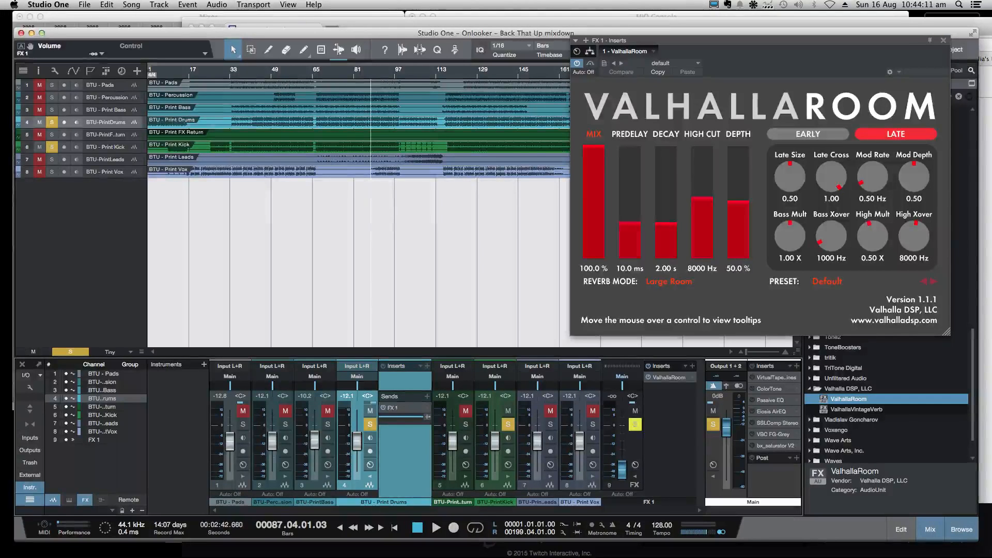
pyautogui.moveTo(723, 40); pyautogui.dragTo(681, 38)
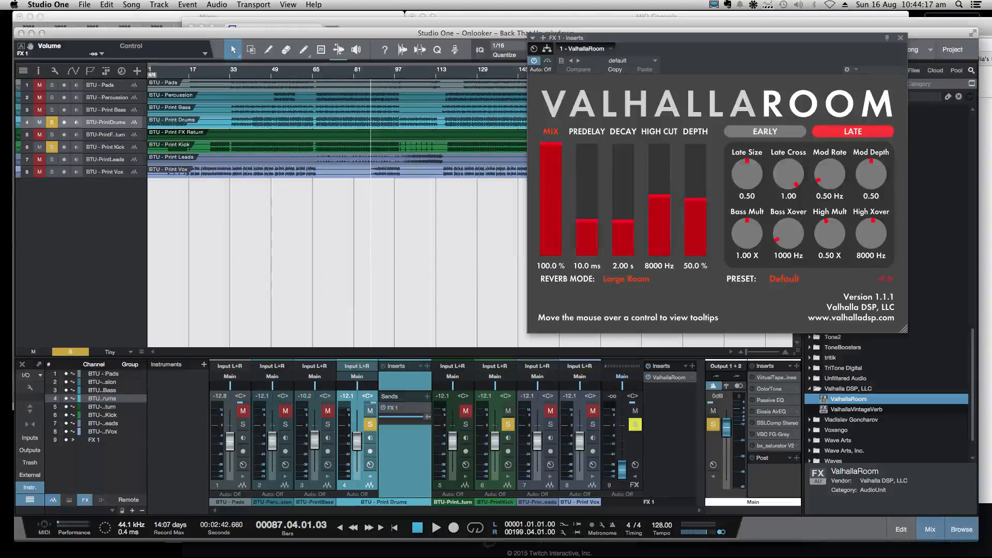
pyautogui.moveTo(680, 38); pyautogui.dragTo(669, 43)
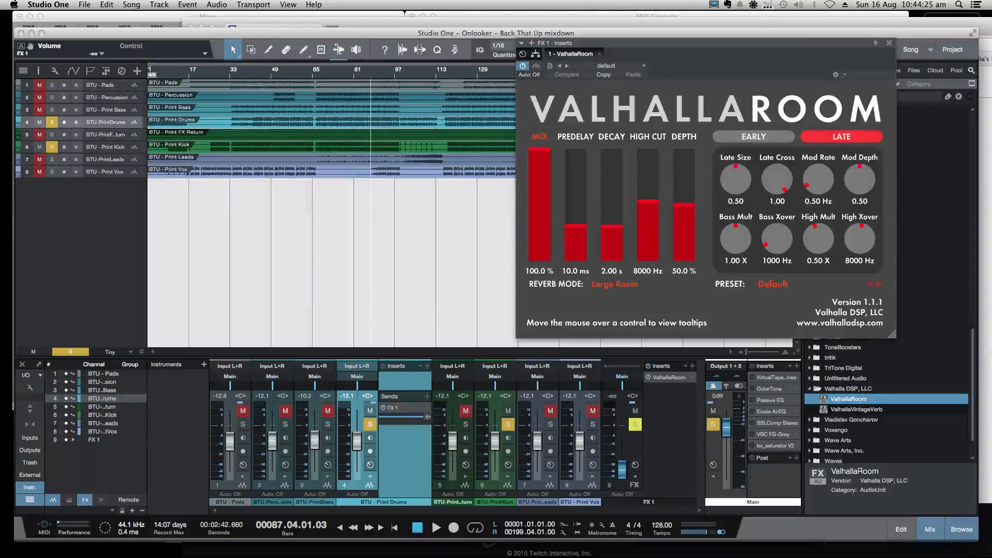
pyautogui.moveTo(692, 43); pyautogui.dragTo(661, 47)
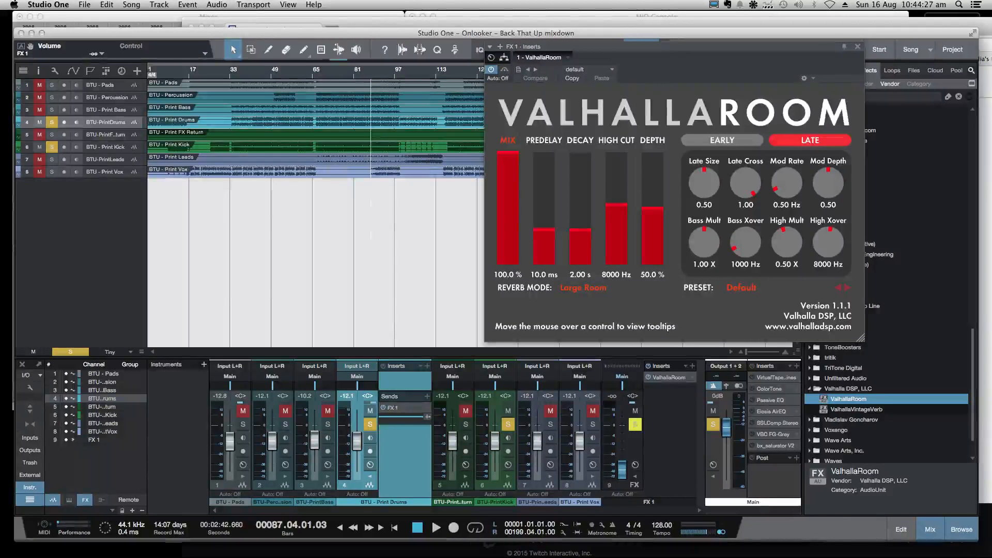
# Step: Load the BrightCistern preset from the Big Spaces category in ValhallaRoom
pyautogui.click(741, 287)
pyautogui.moveTo(754, 391)
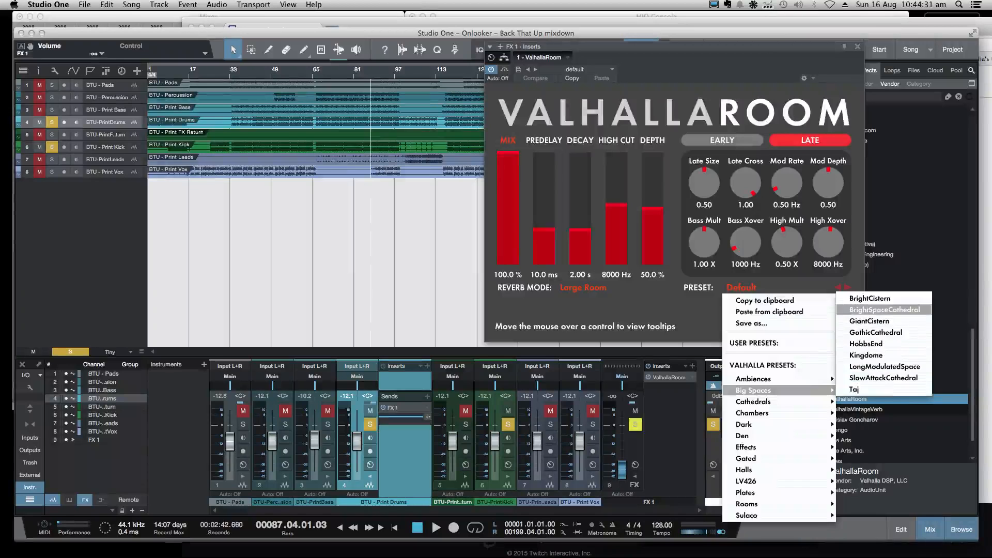
pyautogui.click(870, 299)
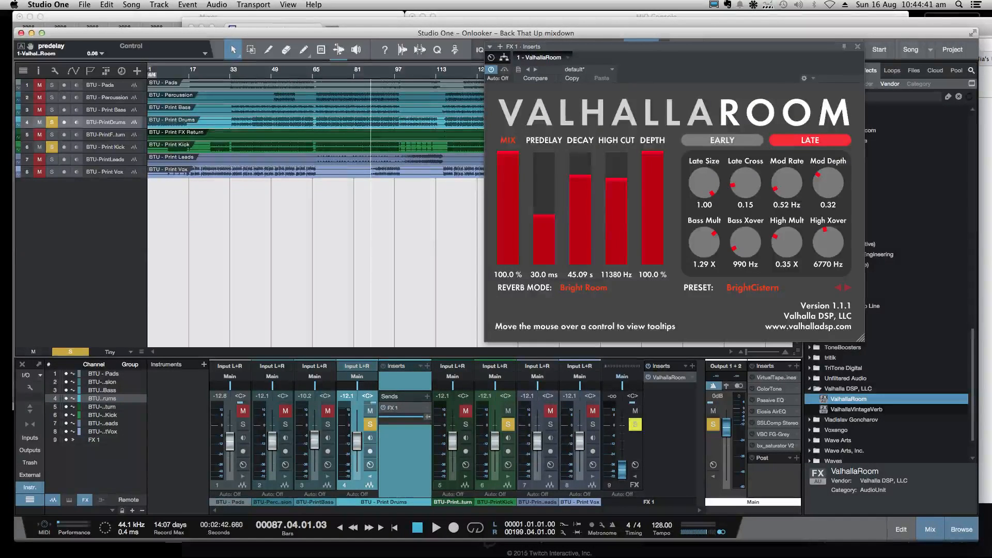
# Step: Audition the BrightCistern reverb from just after bar 65, raise the FX 1 fader to -17.2, and stop playback
pyautogui.click(323, 70)
pyautogui.press('space')
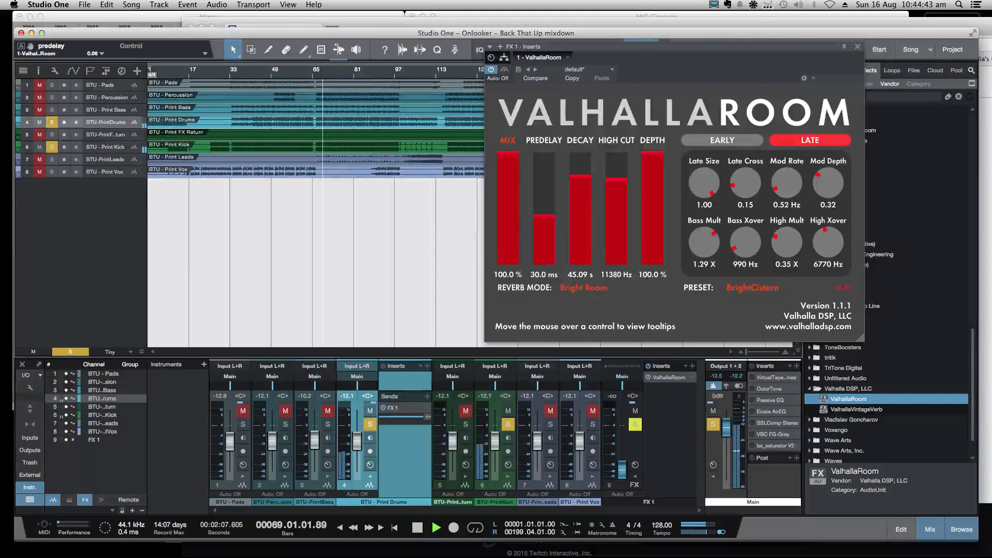
pyautogui.moveTo(622, 470); pyautogui.dragTo(622, 446)
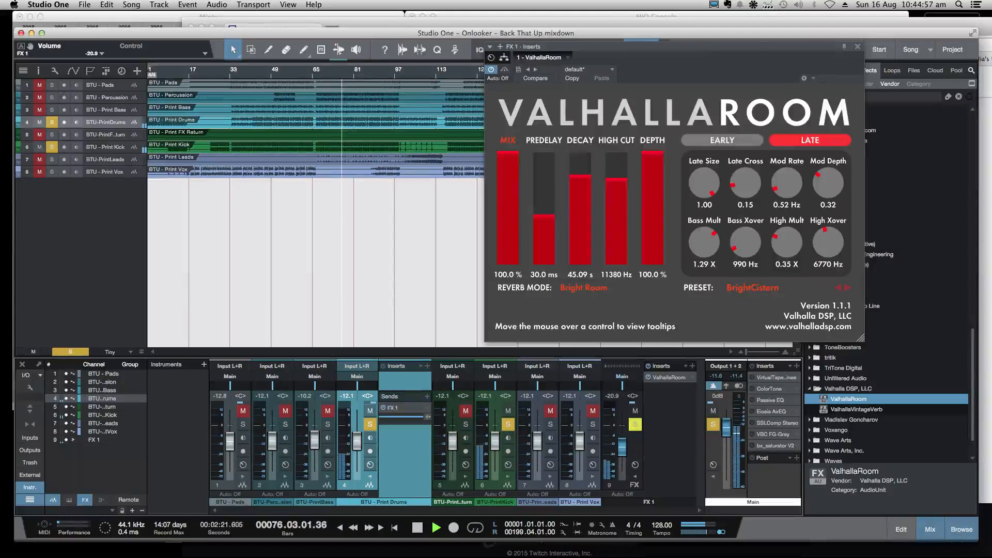
pyautogui.moveTo(622, 448); pyautogui.dragTo(622, 445)
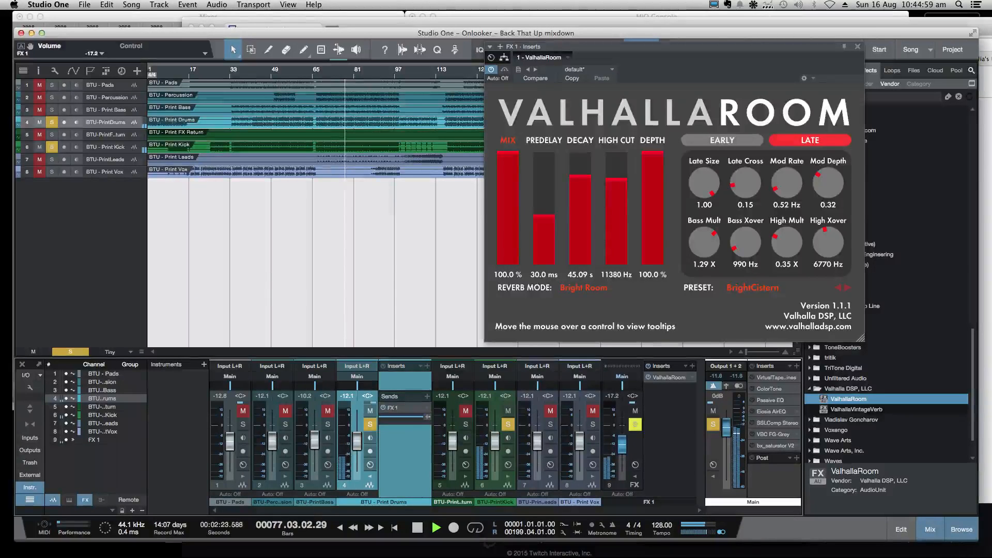
pyautogui.press('space')
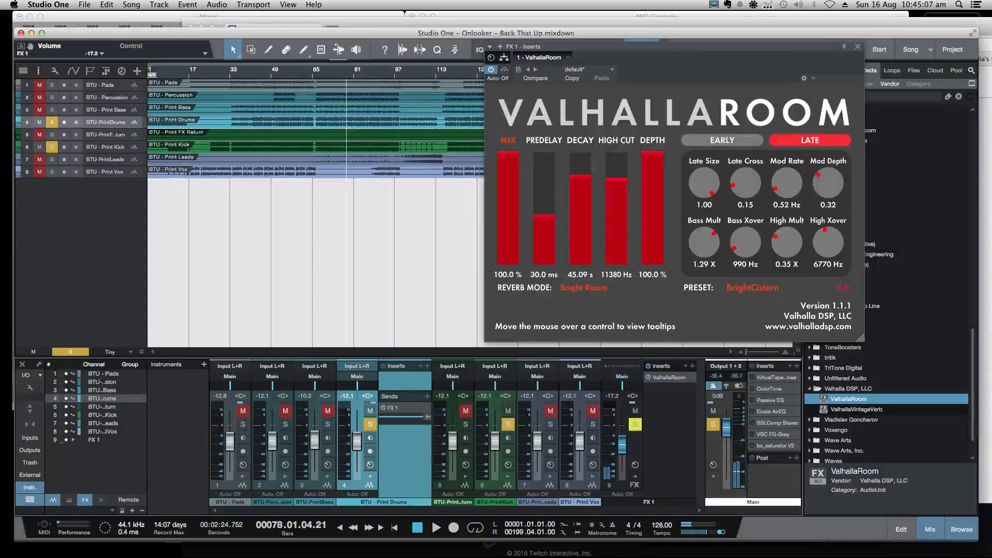
# Step: Load the HotPlate preset from the Plates category in ValhallaRoom
pyautogui.click(734, 288)
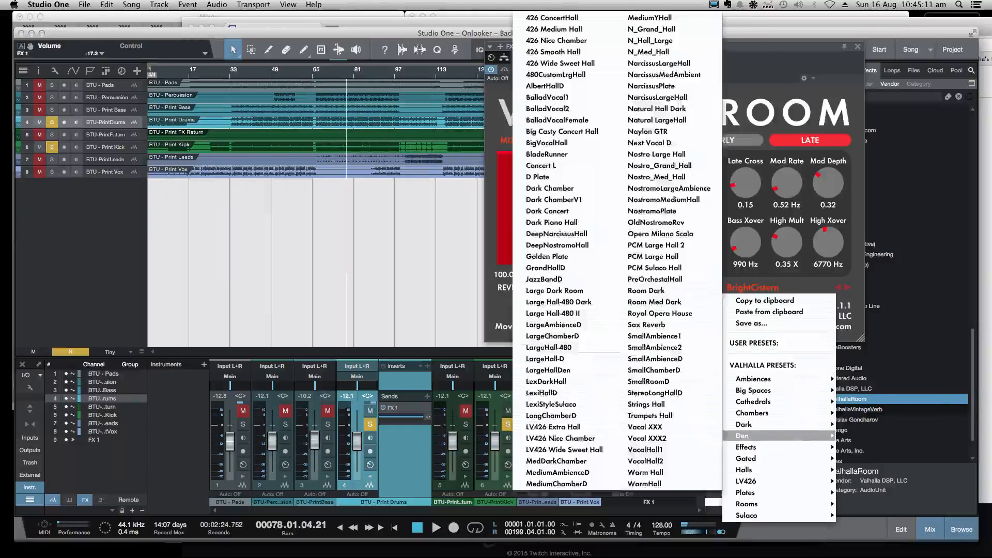
pyautogui.moveTo(746, 493)
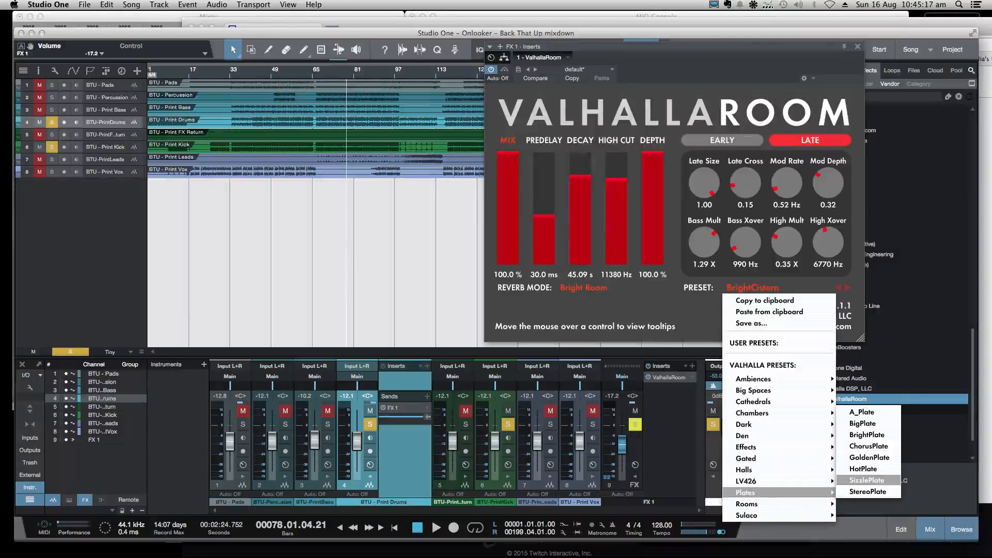
pyautogui.click(863, 469)
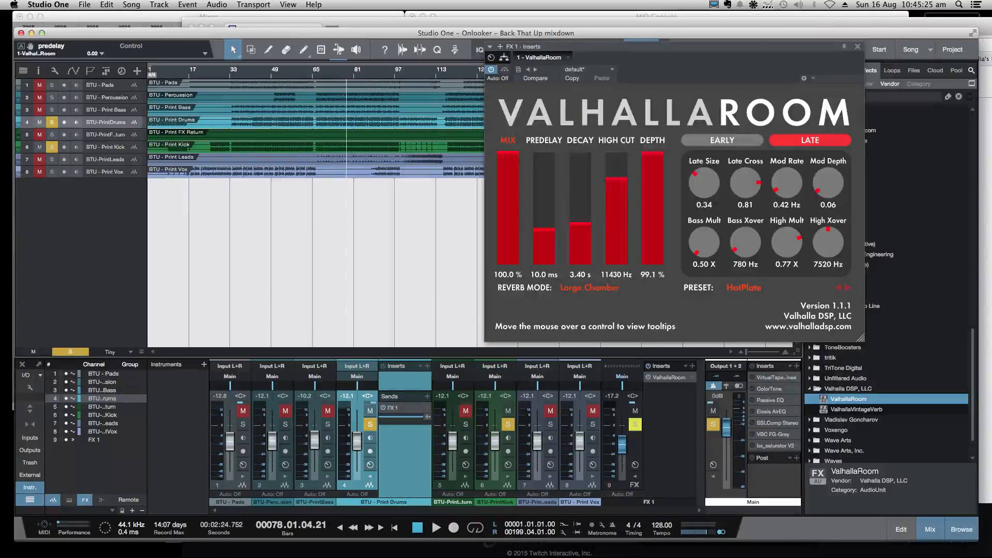
# Step: Audition HotPlate with the FX 1 fader lowered to -28.3, close the plug-in window, and return the fader to -∞ before stopping playback
pyautogui.press('space')
pyautogui.moveTo(623, 445)
pyautogui.mouseDown()
pyautogui.moveTo(622, 471)
pyautogui.moveTo(622, 452)
pyautogui.mouseUp()
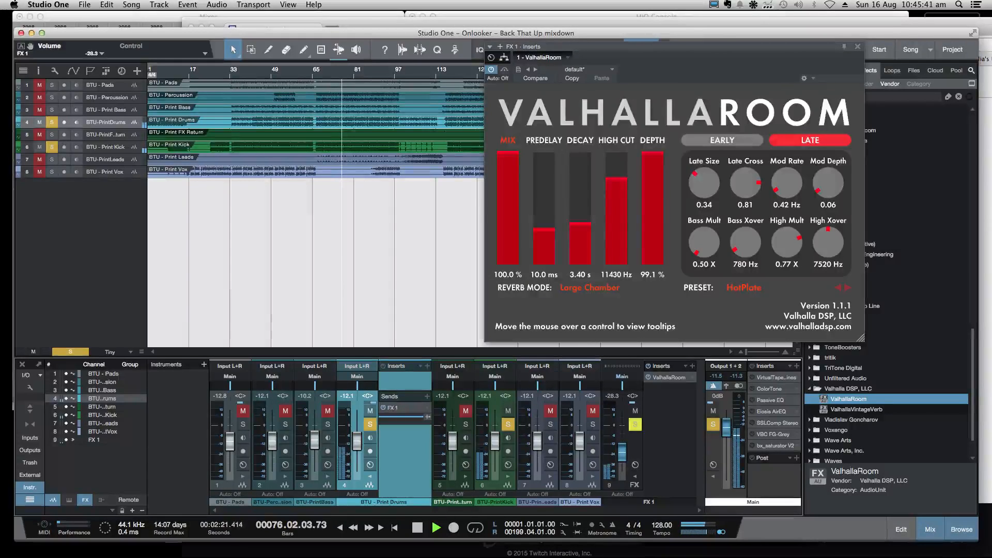
pyautogui.press('Escape')
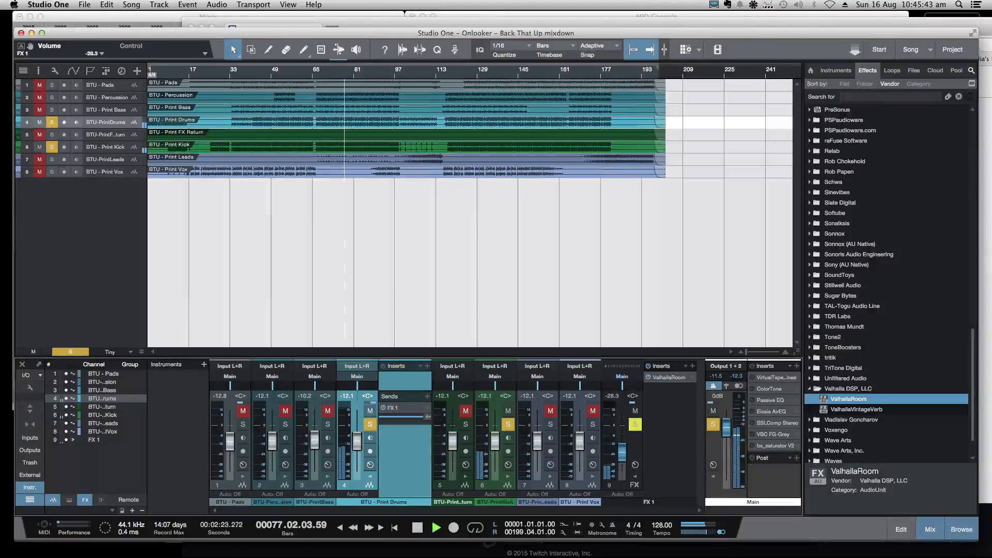
pyautogui.press('space')
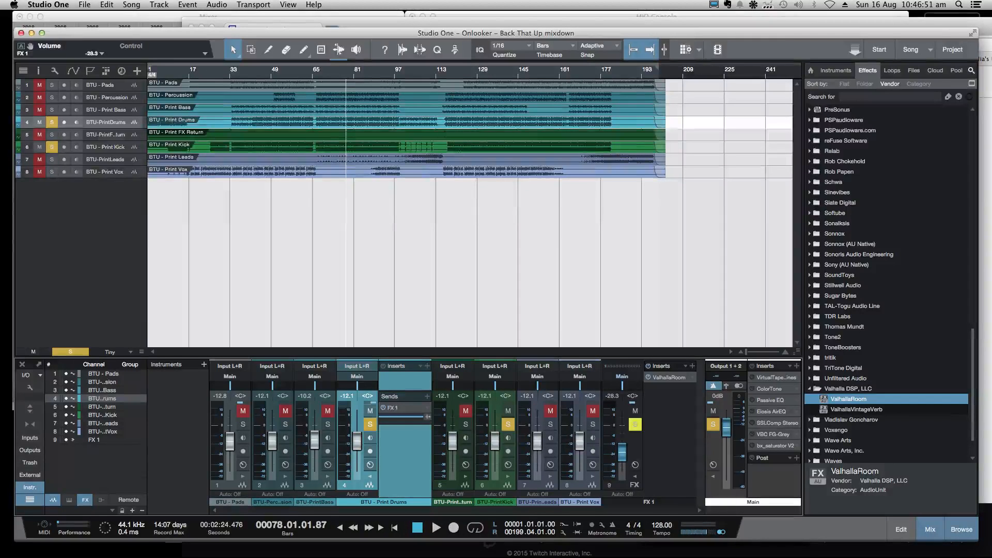
pyautogui.press('space')
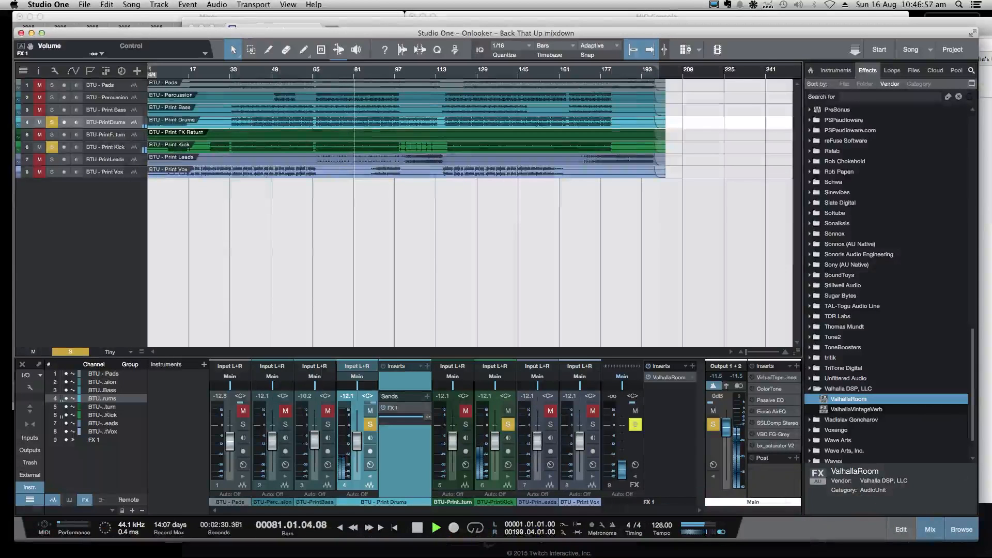
pyautogui.press('space')
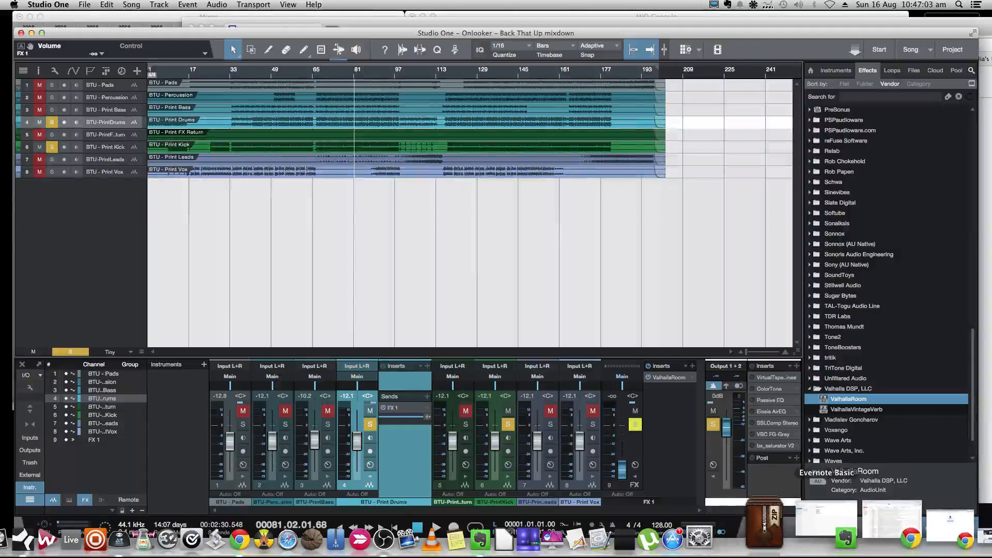
# Step: Check the Twitch dashboard chat in Chrome and return to Studio One
pyautogui.press('super+Tab')
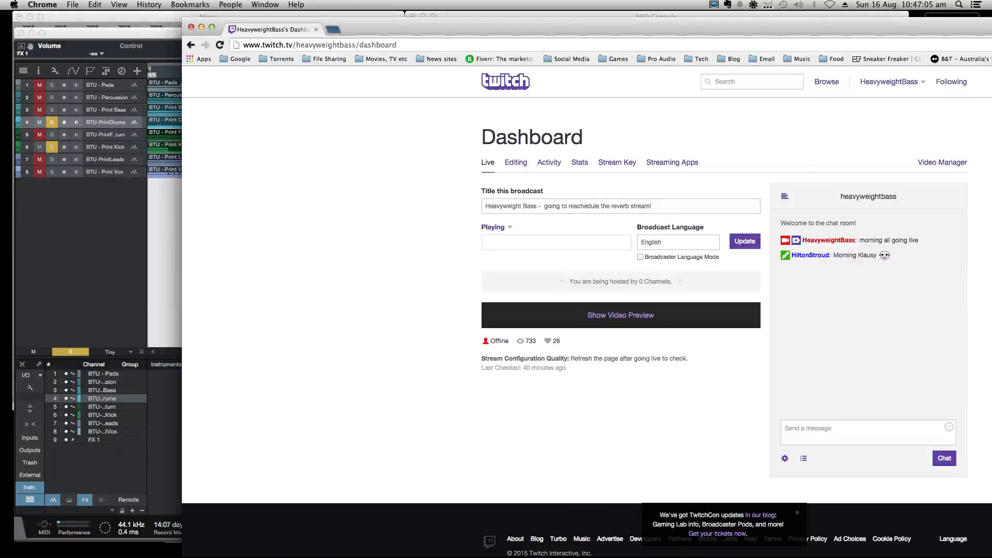
pyautogui.press('super+Tab')
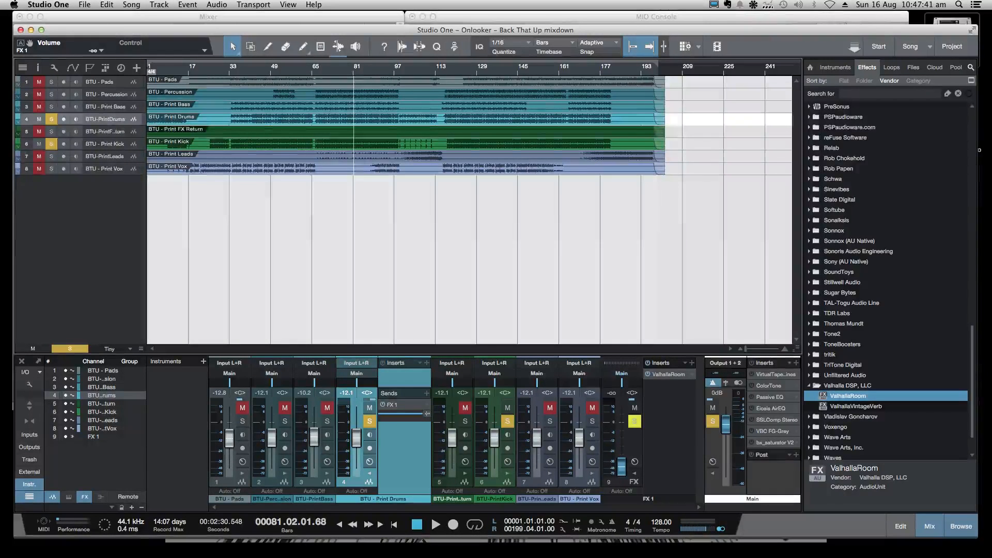
# Step: Search the effects for "pro" and insert Pro EQ after ValhallaRoom on the FX 1 channel, with its window clear of the mixer
pyautogui.click(889, 94)
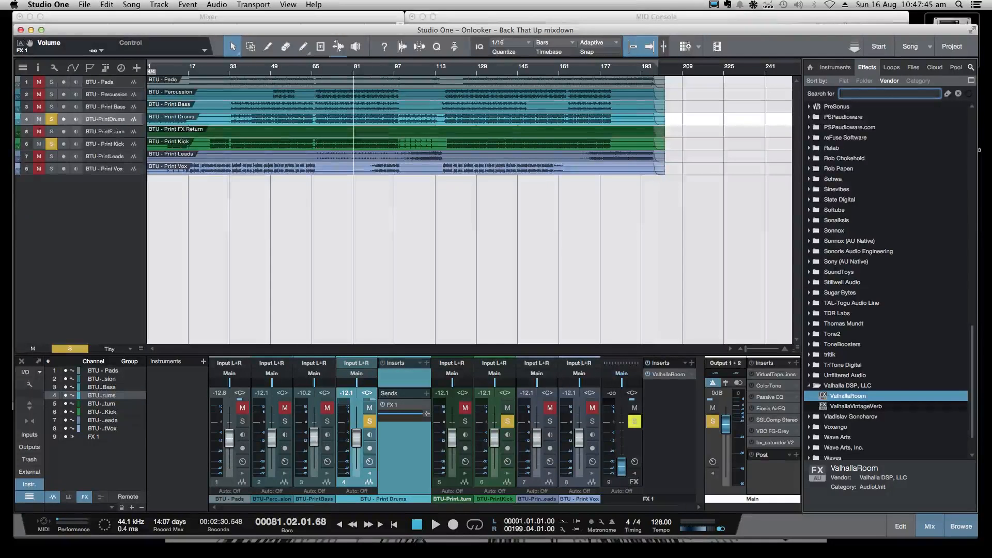
pyautogui.write('PRO')
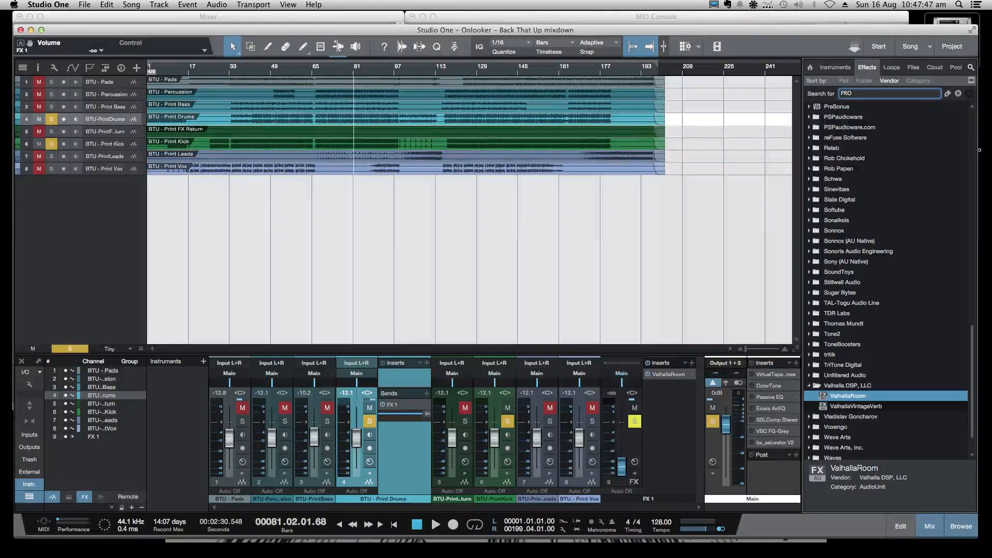
pyautogui.write('EQ')
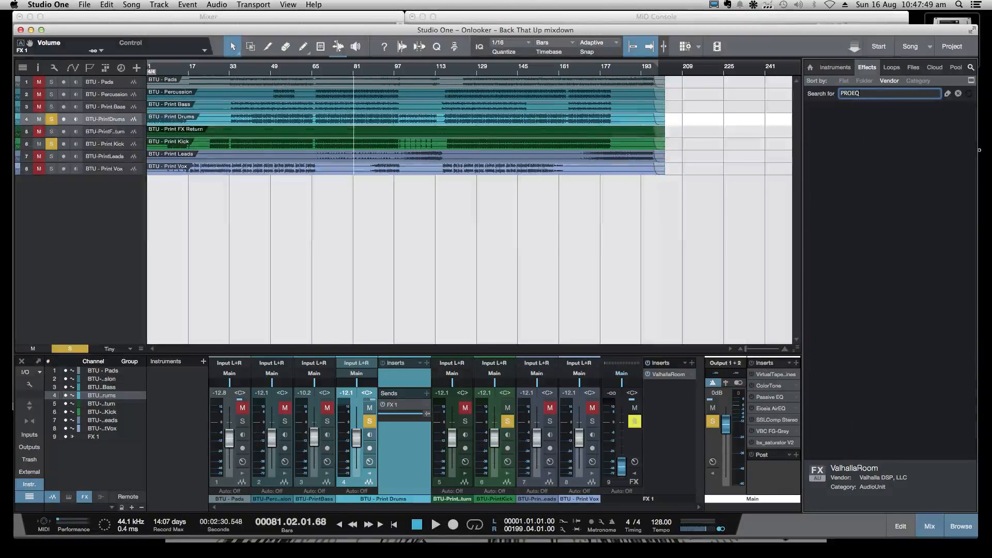
pyautogui.press('Return')
pyautogui.write('proeq')
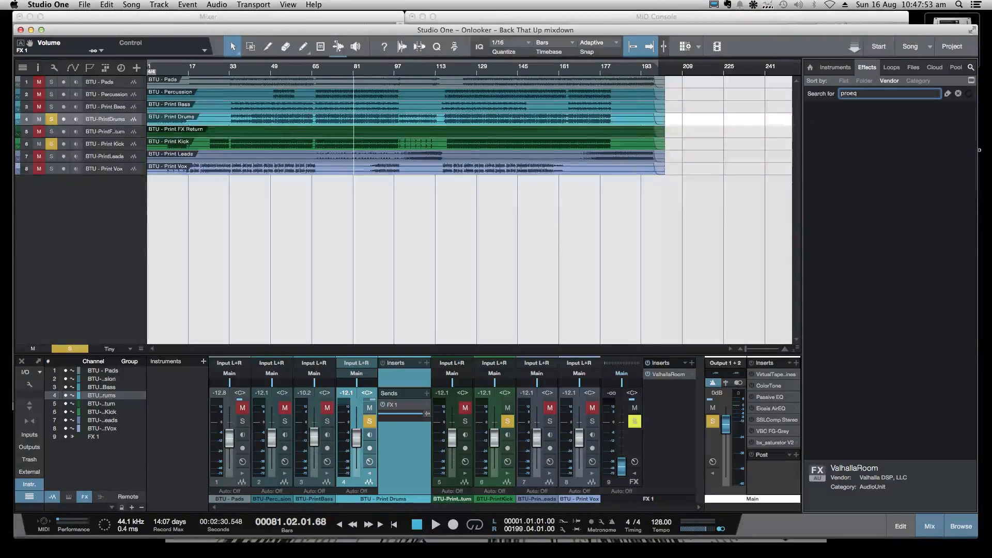
pyautogui.press('BackSpace')
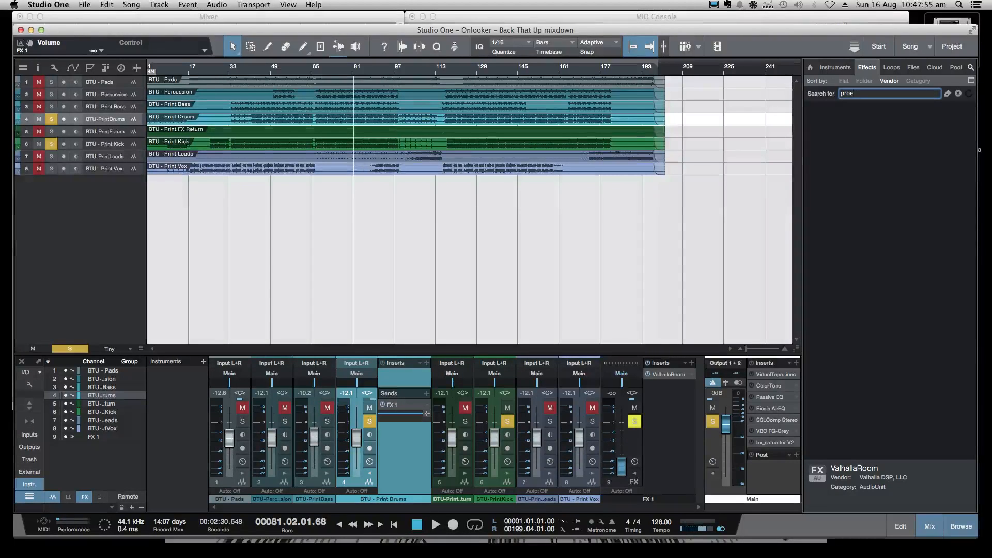
pyautogui.moveTo(827, 137); pyautogui.dragTo(667, 385)
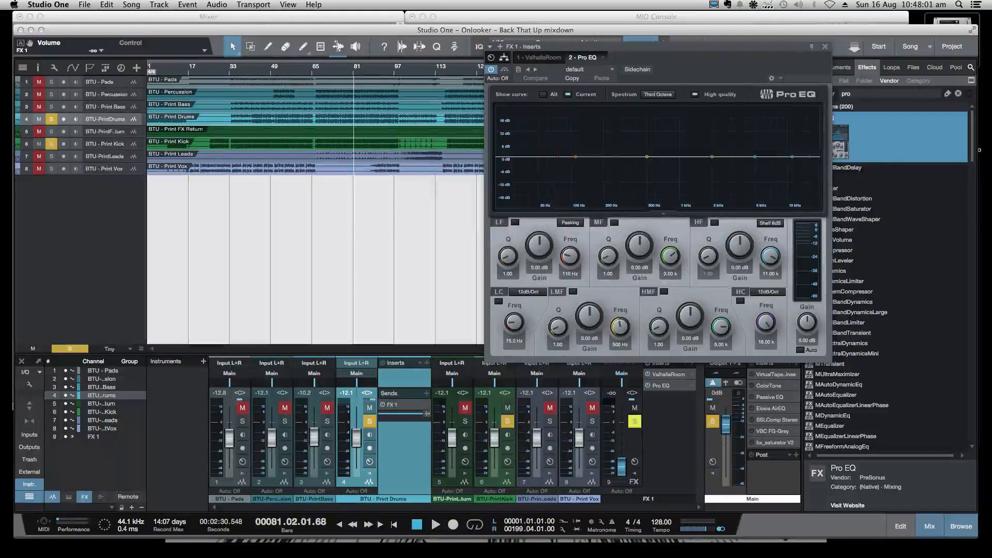
pyautogui.moveTo(657, 47); pyautogui.dragTo(622, 26)
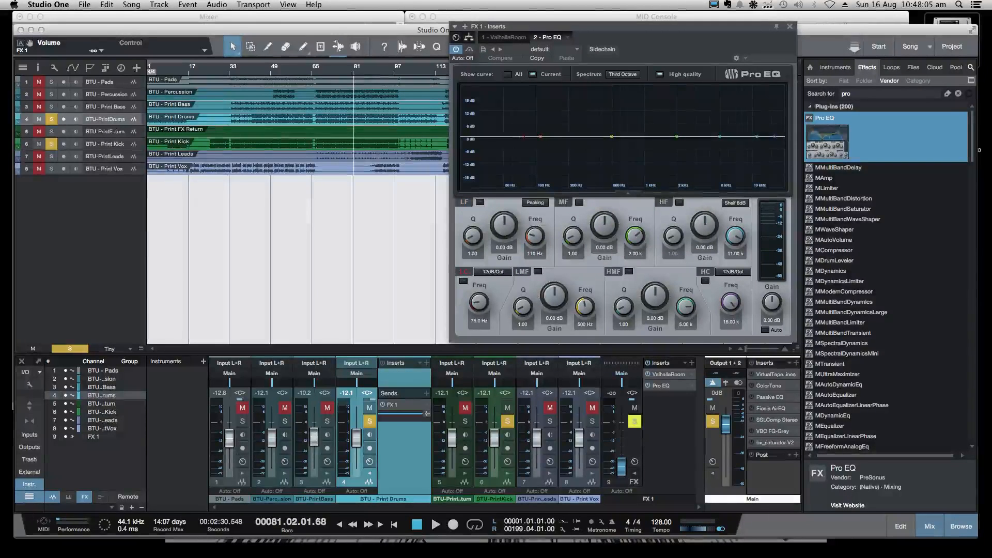
# Step: Set Pro EQ's low cut to 167 Hz, high cut to 7.43 kHz, and LMF band to -2.12 dB at 455 Hz
pyautogui.moveTo(524, 137); pyautogui.dragTo(561, 137)
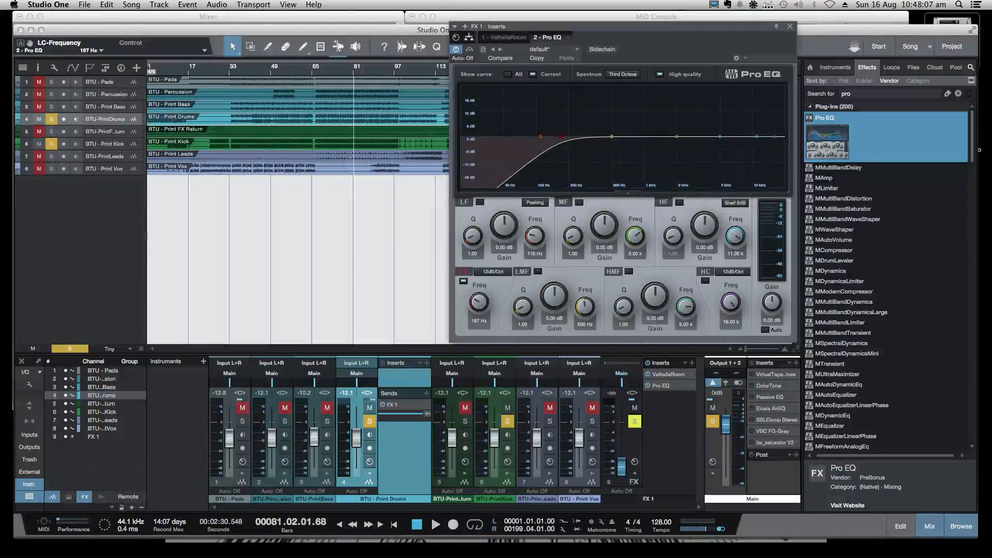
pyautogui.moveTo(775, 137); pyautogui.dragTo(739, 137)
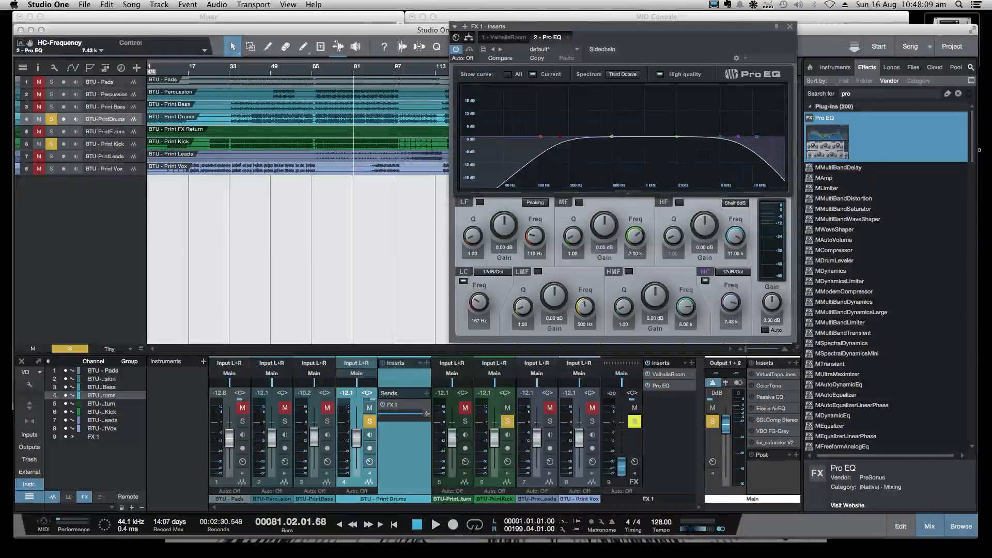
pyautogui.moveTo(612, 137)
pyautogui.mouseDown()
pyautogui.moveTo(608, 150)
pyautogui.moveTo(607, 141)
pyautogui.mouseUp()
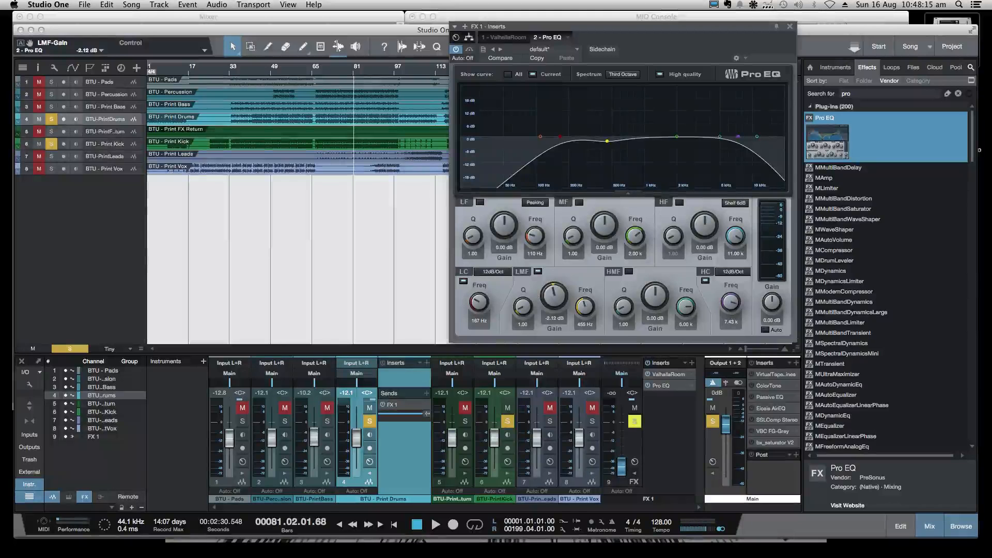
pyautogui.moveTo(610, 26); pyautogui.dragTo(710, 33)
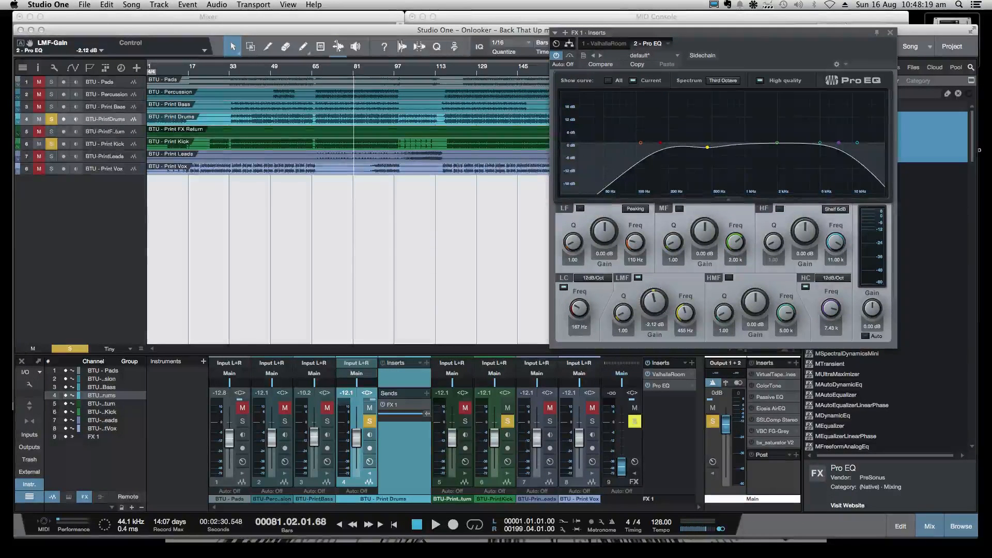
# Step: Play the song from just after bar 65 and raise the FX 1 fader to -25.3
pyautogui.click(320, 67)
pyautogui.press('space')
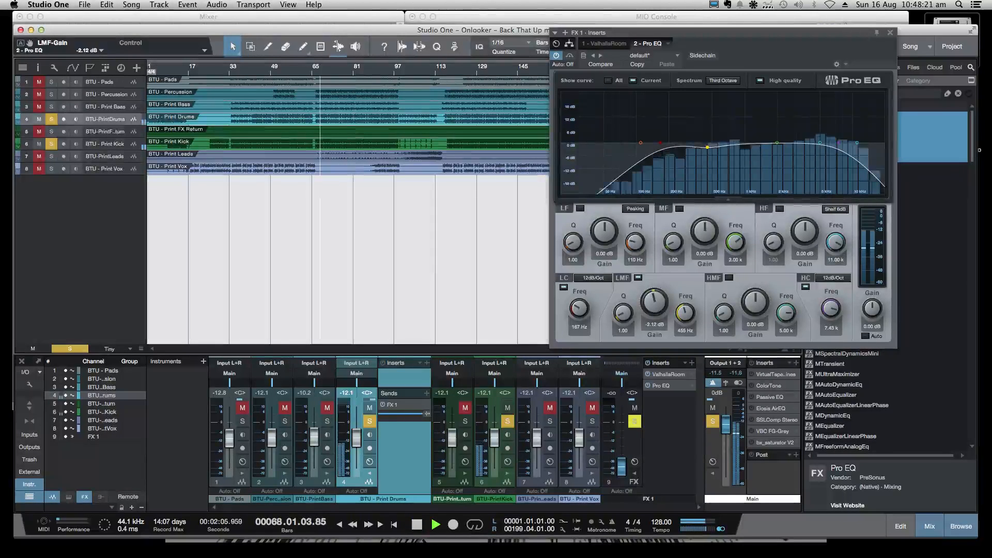
pyautogui.moveTo(621, 468); pyautogui.dragTo(621, 448)
# Step: Unsolo Print Drums and Print Kick to hear only the FX 1 return, and raise the FX 1 fader to -9.5
pyautogui.click(370, 421)
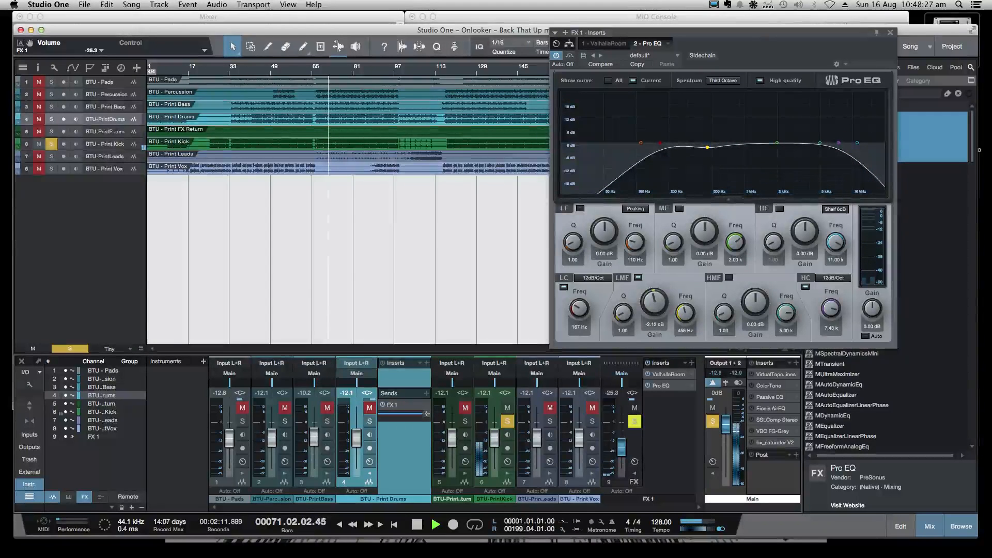
pyautogui.click(508, 421)
pyautogui.click(635, 422)
pyautogui.moveTo(622, 448); pyautogui.dragTo(622, 436)
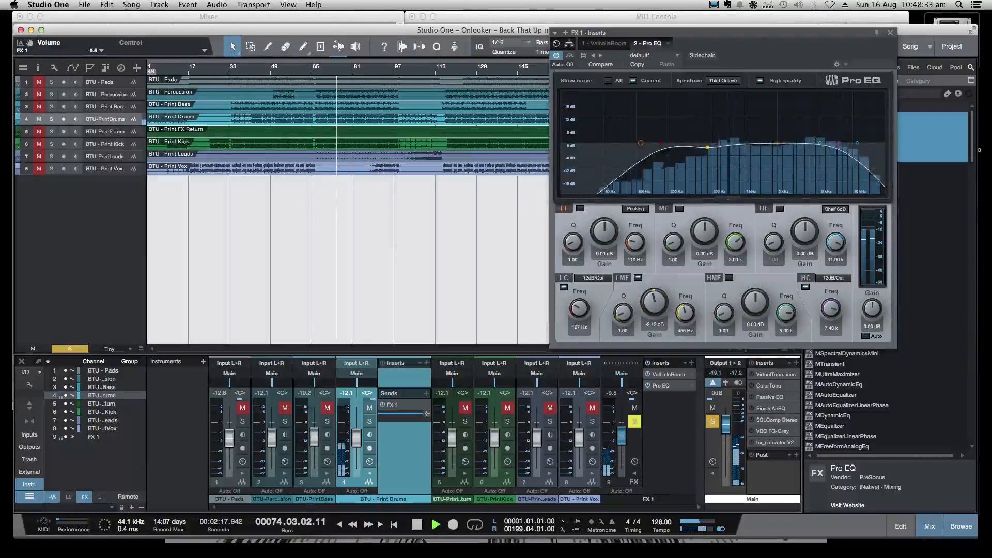
# Step: Reshape Pro EQ with LMF -0.71 dB at 470 Hz, low cut 940 Hz, HF -4.71 dB at 4.24 kHz, and MF about 10 dB at 1.99 kHz
pyautogui.moveTo(707, 147); pyautogui.dragTo(709, 144)
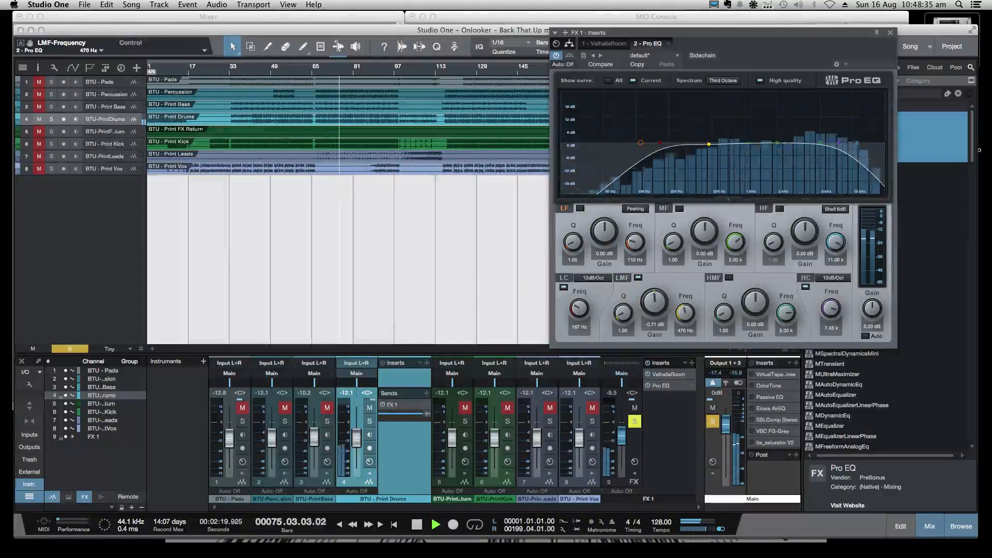
pyautogui.moveTo(641, 143); pyautogui.dragTo(741, 143)
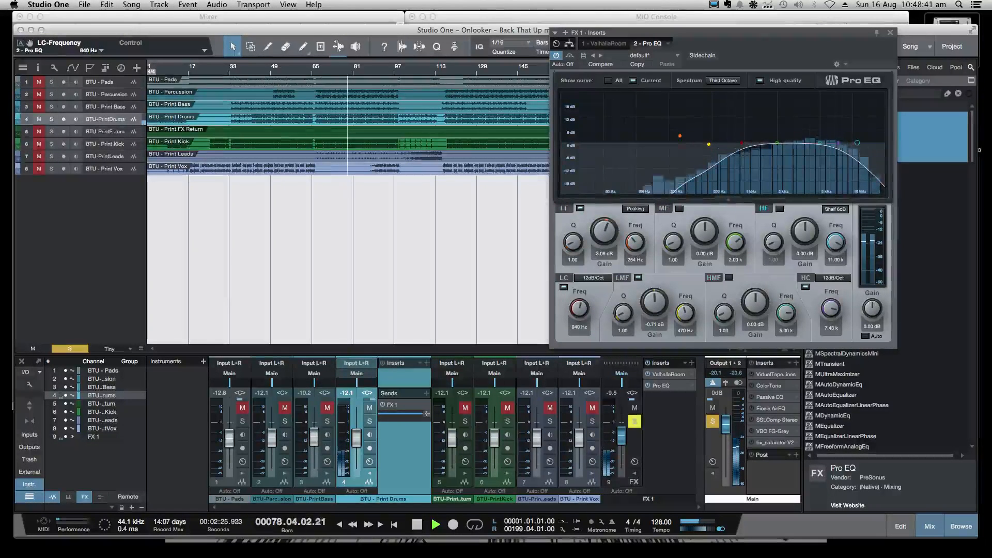
pyautogui.moveTo(858, 143); pyautogui.dragTo(777, 121)
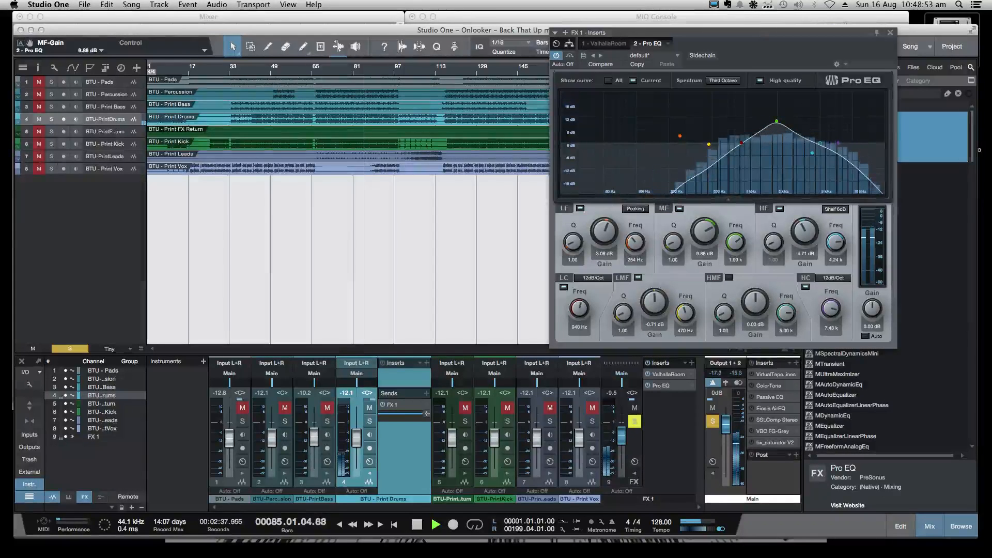
# Step: Solo Print Drums again and lower the FX 1 fader to -26.0
pyautogui.click(369, 422)
pyautogui.moveTo(622, 436)
pyautogui.mouseDown()
pyautogui.moveTo(622, 463)
pyautogui.moveTo(622, 448)
pyautogui.mouseUp()
# Step: Boost Pro EQ's LF band by about 16 dB at 201 Hz and set the low cut to 93.3 Hz
pyautogui.moveTo(742, 143); pyautogui.dragTo(663, 119)
pyautogui.moveTo(664, 106); pyautogui.dragTo(669, 107)
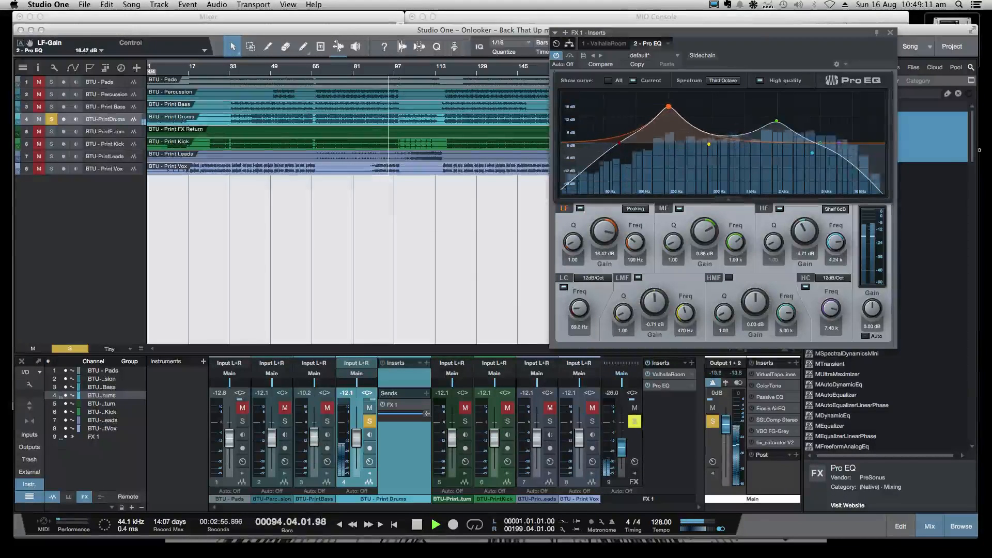
pyautogui.moveTo(620, 142); pyautogui.dragTo(633, 142)
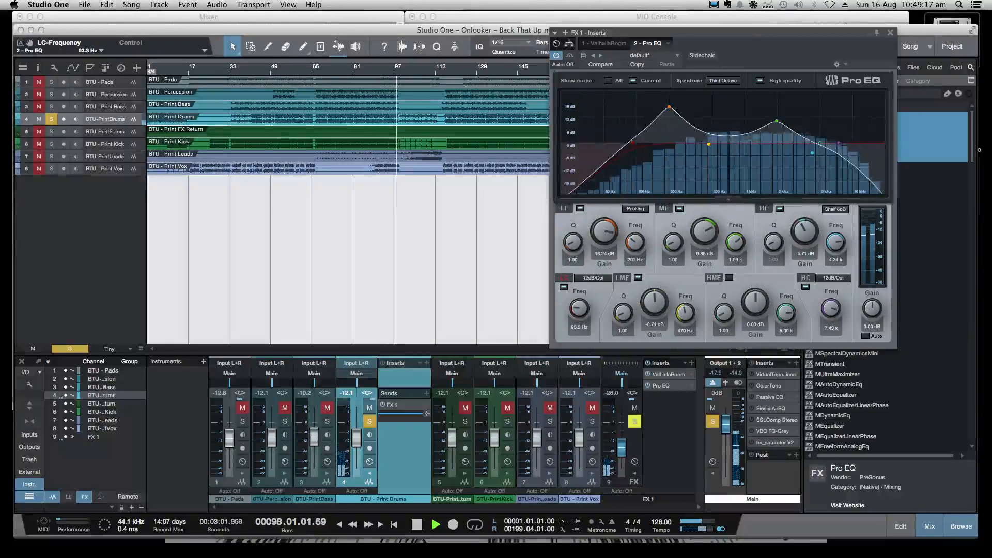
# Step: Stop playback, close the Pro EQ window, and open ValhallaRoom from the FX 1 inserts
pyautogui.press('space')
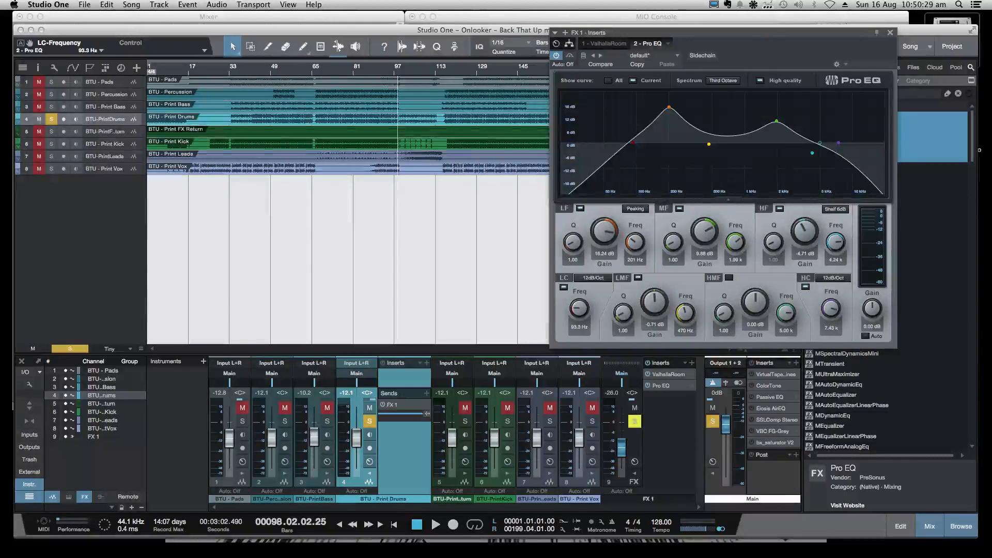
pyautogui.press('Escape')
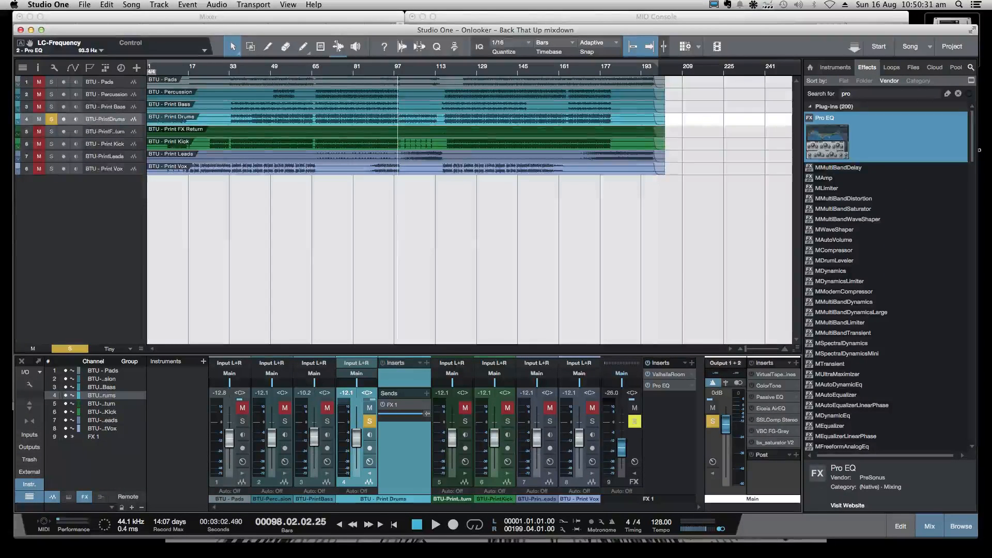
pyautogui.doubleClick(669, 374)
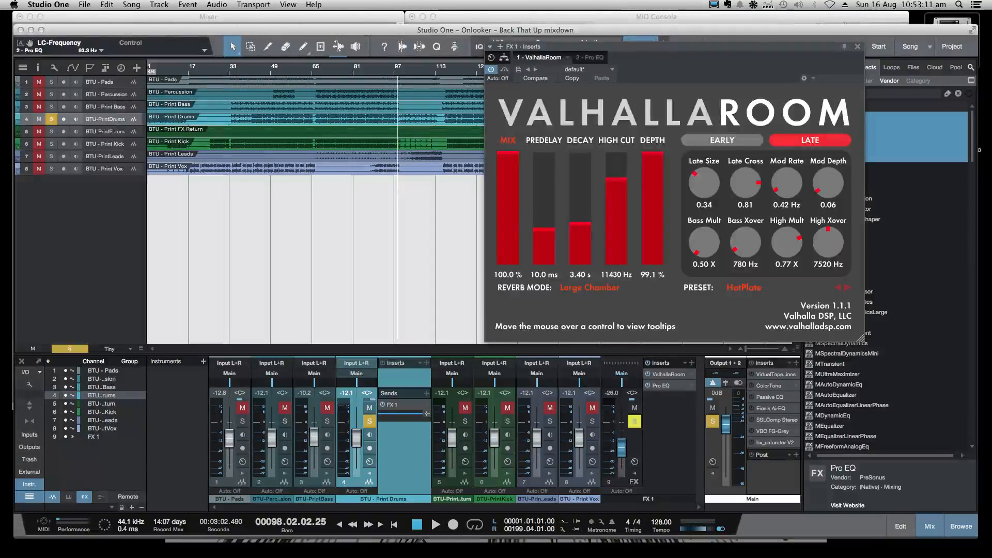
# Step: Play from about bar 69, pull the FX 1 fader fully down, raise Print Drums to -5.9, and bring FX 1 back up
pyautogui.click(326, 67)
pyautogui.press('space')
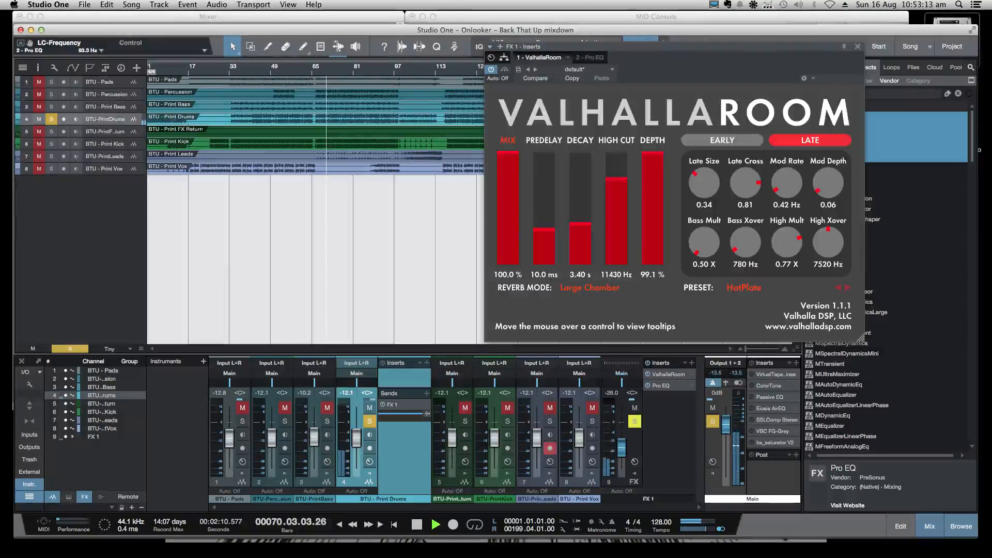
pyautogui.moveTo(622, 448); pyautogui.dragTo(622, 468)
pyautogui.moveTo(357, 438); pyautogui.dragTo(357, 430)
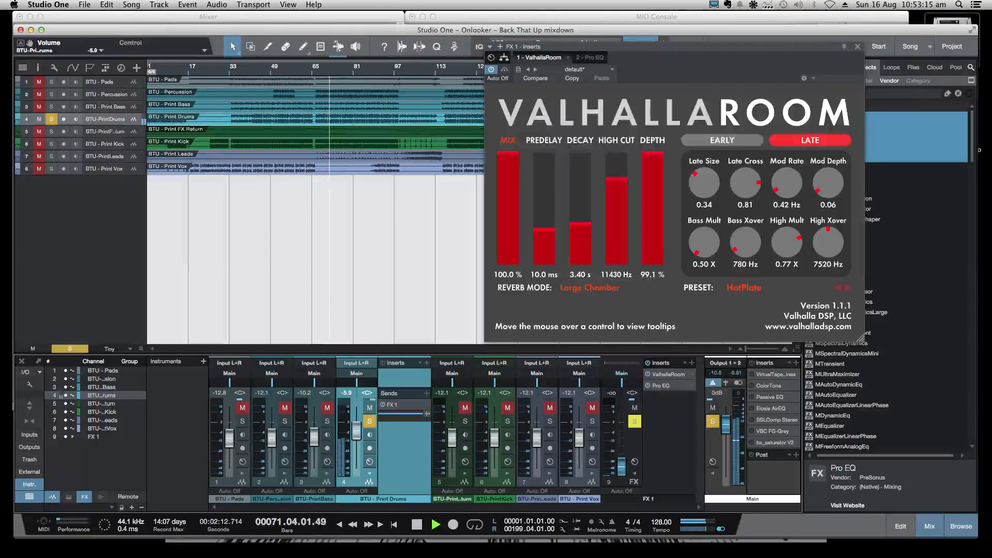
pyautogui.moveTo(622, 468); pyautogui.dragTo(622, 449)
# Step: Set ValhallaRoom's predelay to 33.0 ms and remove Pro EQ from the FX 1 inserts
pyautogui.moveTo(544, 229); pyautogui.dragTo(544, 214)
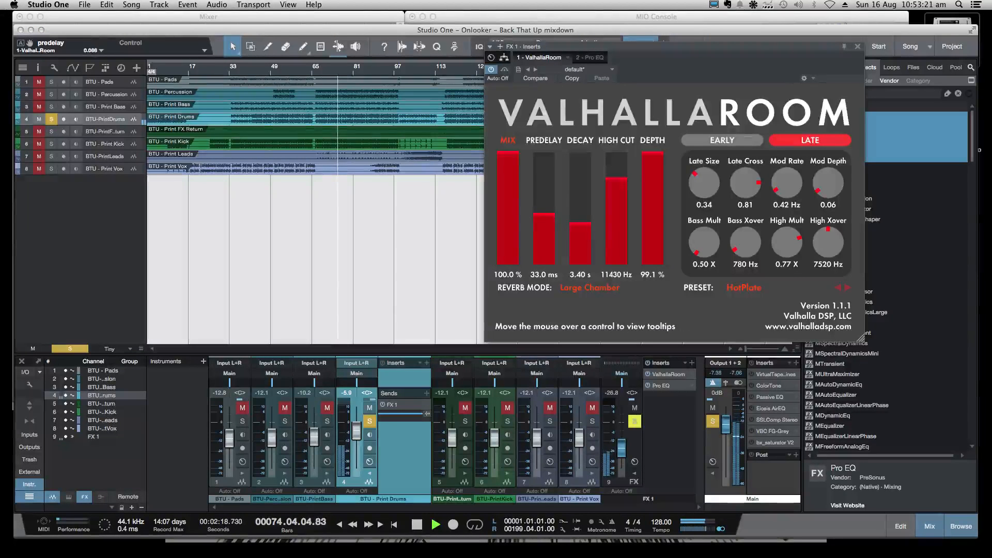
pyautogui.rightClick(689, 390)
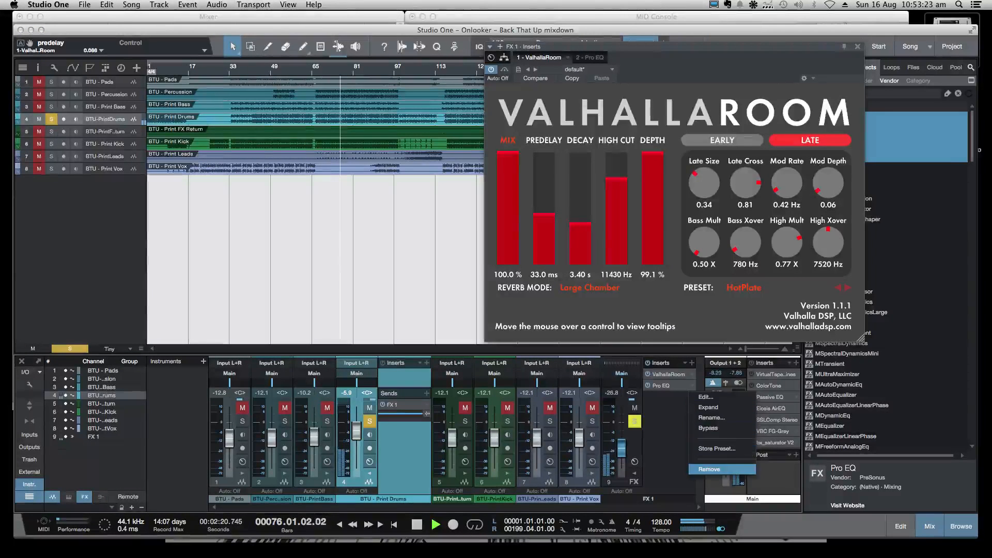
pyautogui.click(709, 469)
# Step: Set ValhallaRoom's predelay to 47.4 ms and adjust the FX 1 fader to -26.0
pyautogui.moveTo(622, 449); pyautogui.dragTo(622, 442)
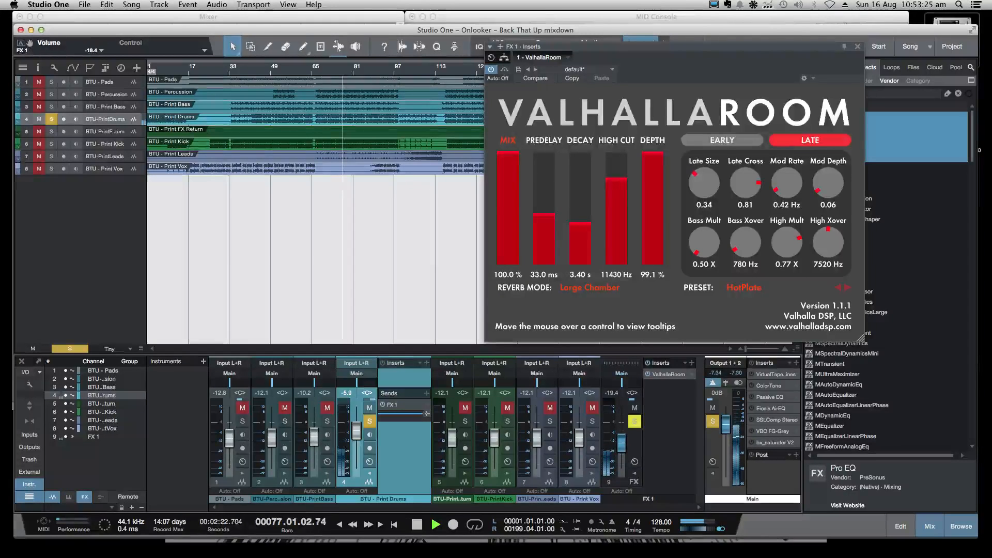
pyautogui.moveTo(544, 214); pyautogui.dragTo(544, 209)
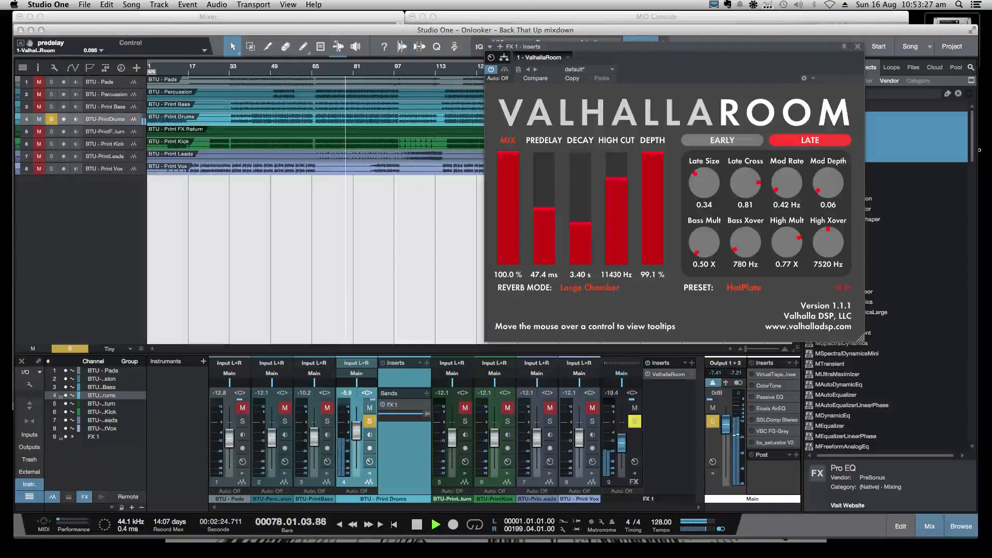
pyautogui.moveTo(622, 443); pyautogui.dragTo(622, 449)
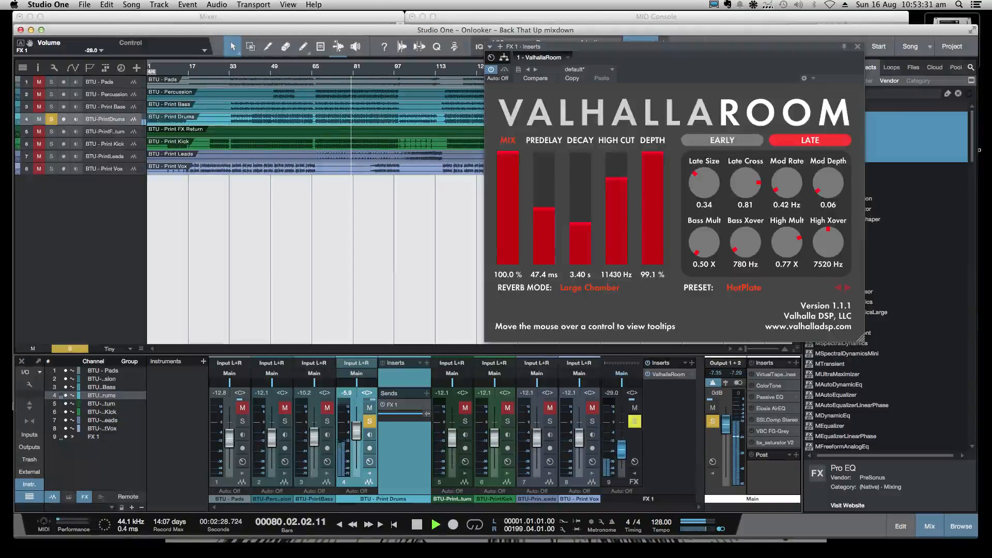
pyautogui.moveTo(622, 450); pyautogui.dragTo(622, 447)
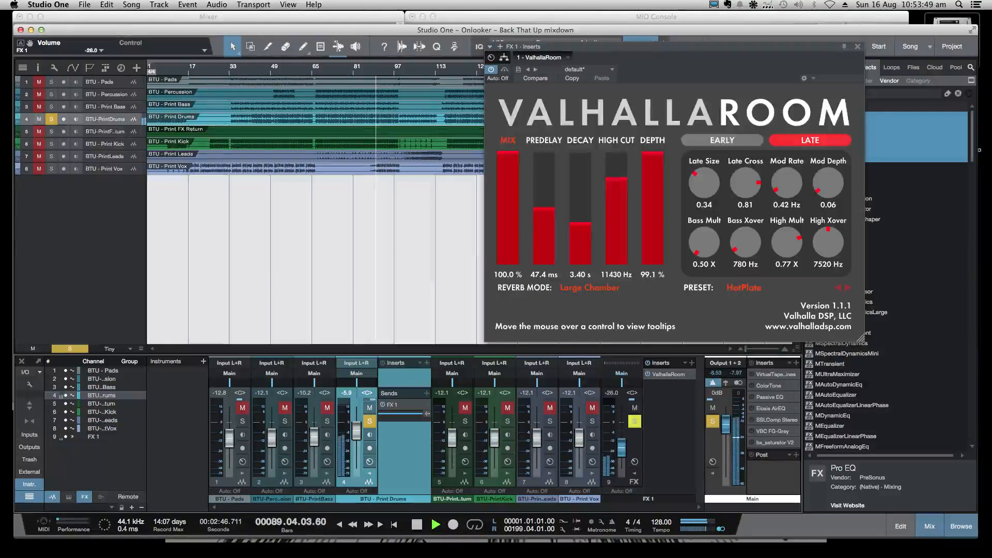
# Step: Compare ValhallaRoom predelays of 184.9 ms and 1.0 ms during playback, stop playback, and set the predelay to 7.7 ms
pyautogui.moveTo(543, 206); pyautogui.dragTo(543, 179)
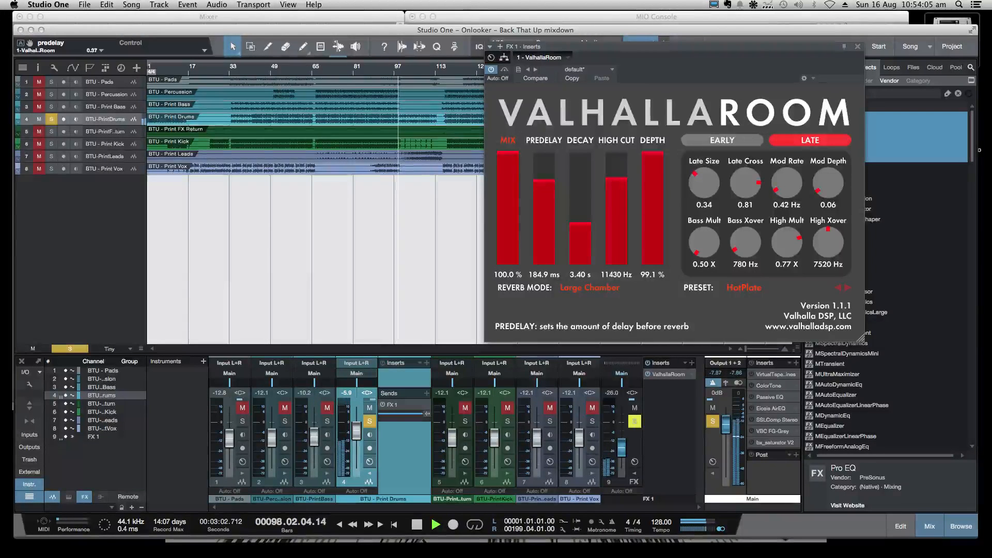
pyautogui.moveTo(544, 180); pyautogui.dragTo(544, 246)
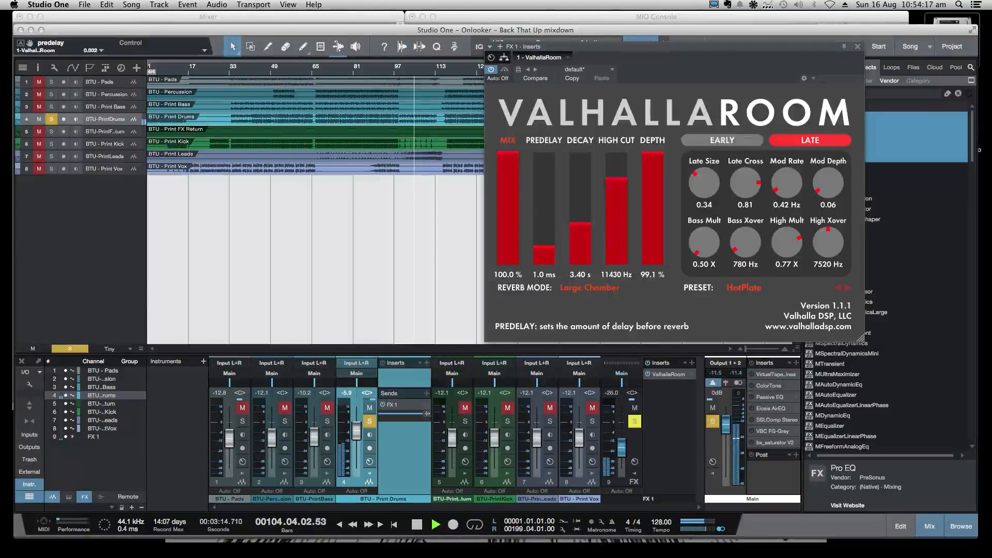
pyautogui.press('space')
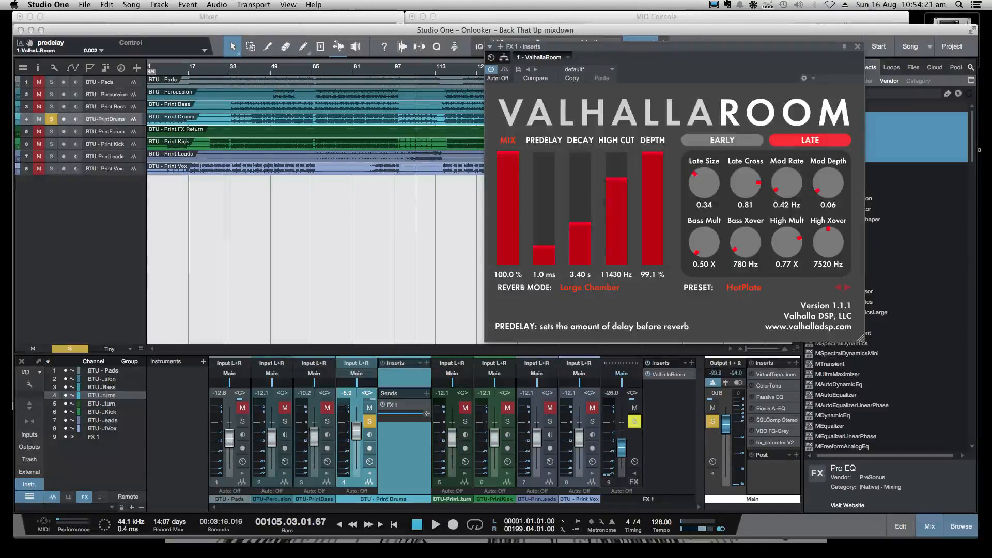
pyautogui.moveTo(545, 246); pyautogui.dragTo(544, 232)
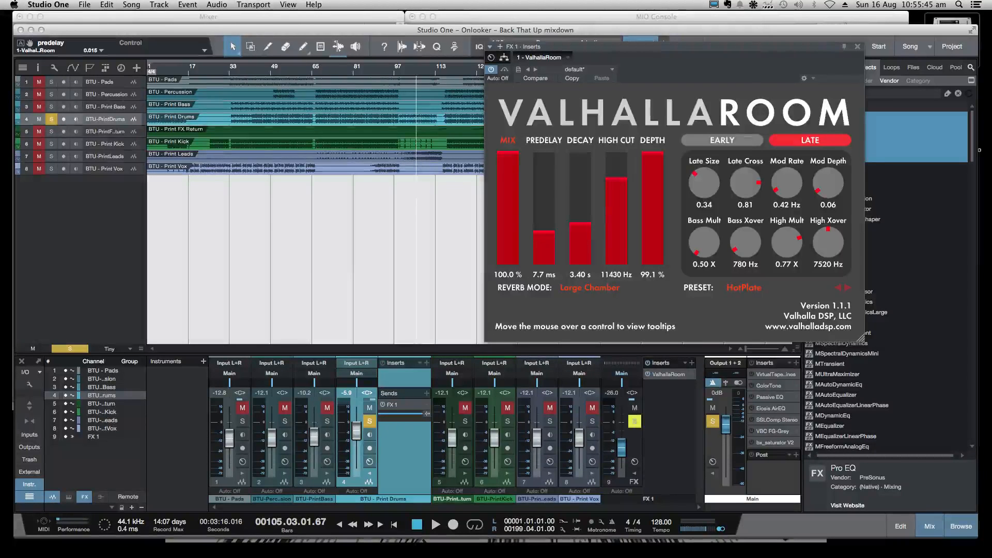
pyautogui.click(316, 259)
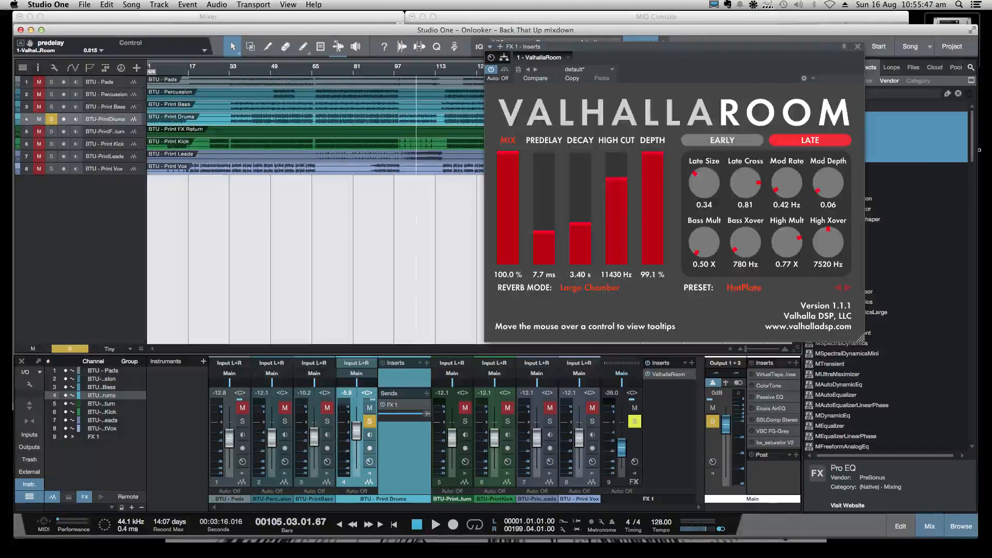
# Step: Switch to Chrome to check the Twitch dashboard chat and return to Studio One
pyautogui.moveTo(805, 549)
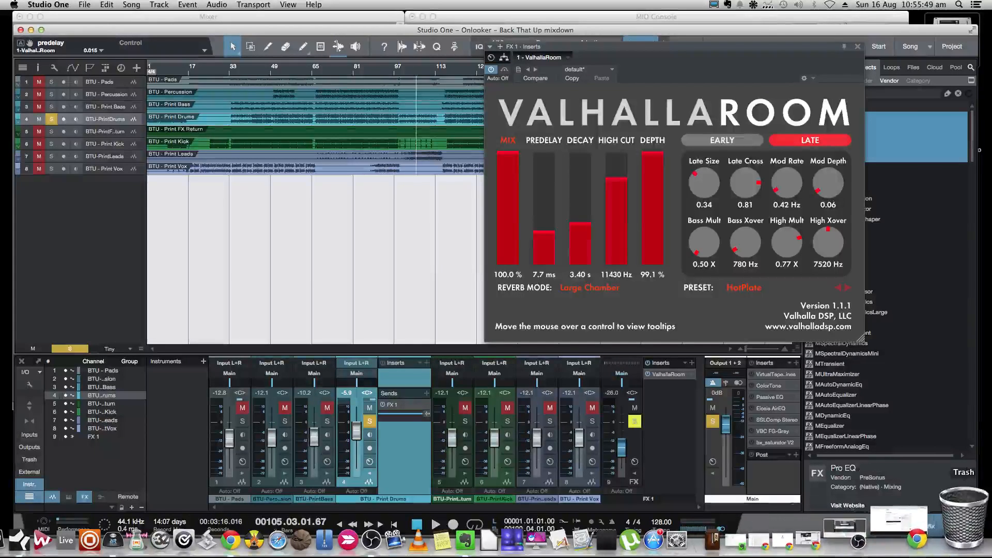
pyautogui.click(906, 526)
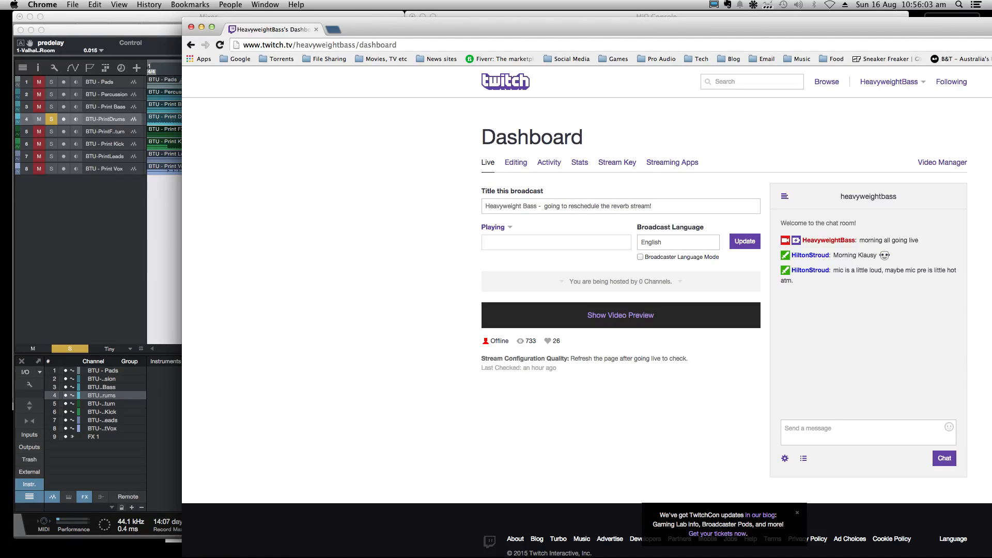
pyautogui.press('super+Tab')
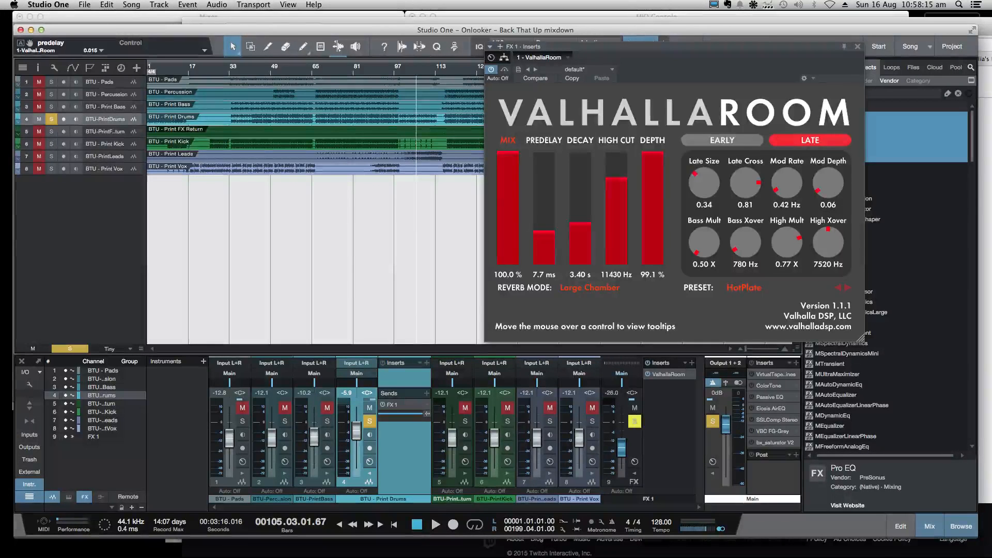
# Step: Show ValhallaRoom's early reflection settings, play from about bar 81, and lower the FX 1 fader to -46.0
pyautogui.click(722, 140)
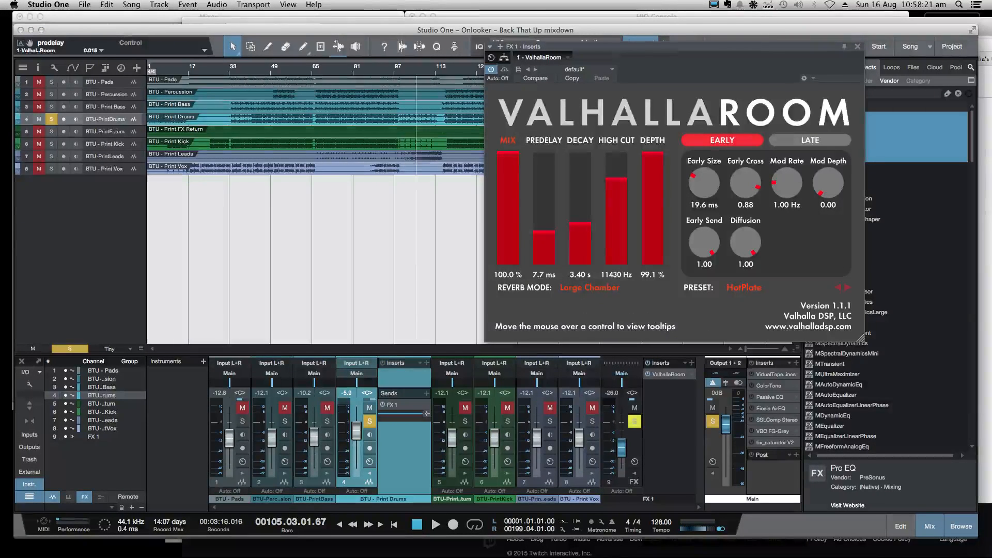
pyautogui.click(357, 68)
pyautogui.press('space')
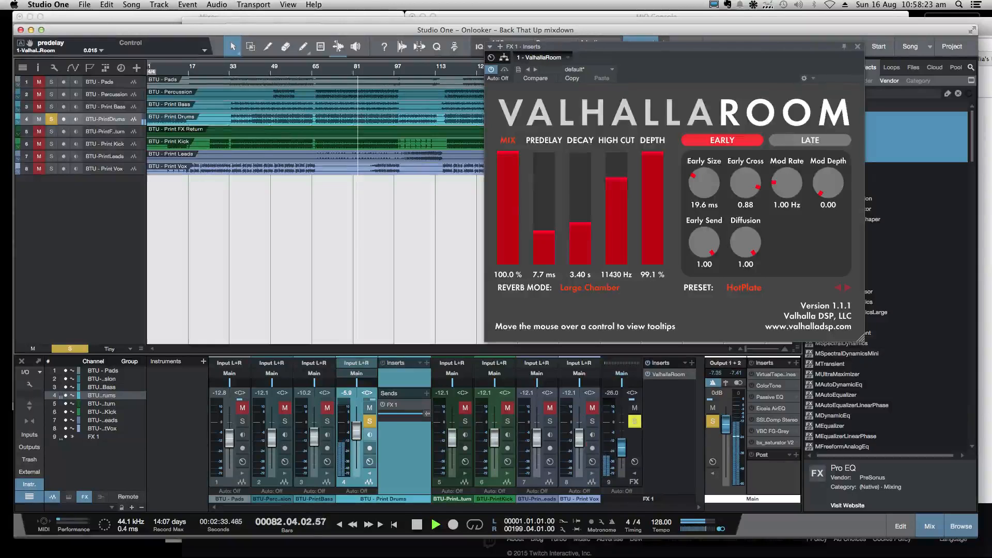
pyautogui.moveTo(622, 448); pyautogui.dragTo(621, 459)
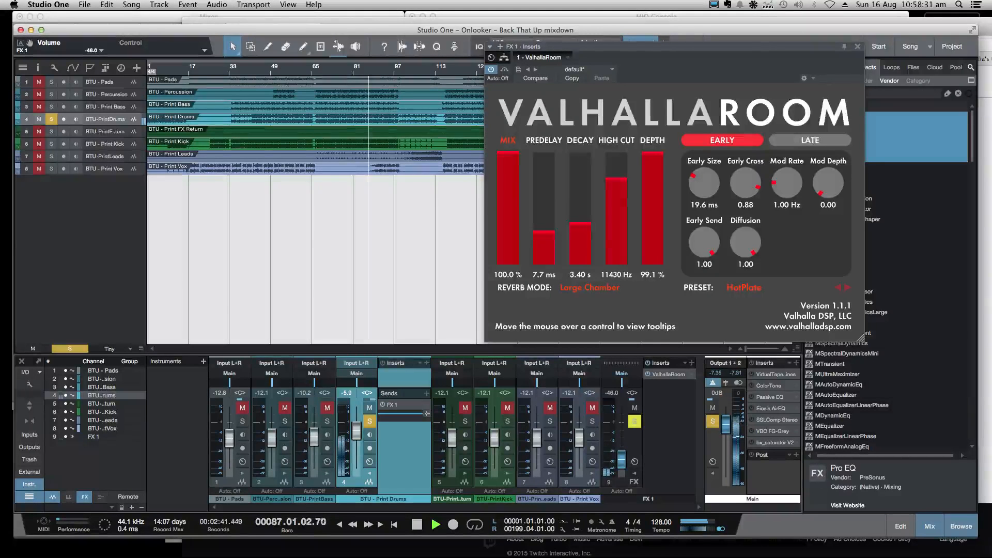
# Step: Reduce ValhallaRoom's early size to 2.3 ms and its late size to 0.11
pyautogui.click(810, 141)
pyautogui.click(723, 141)
pyautogui.click(704, 182)
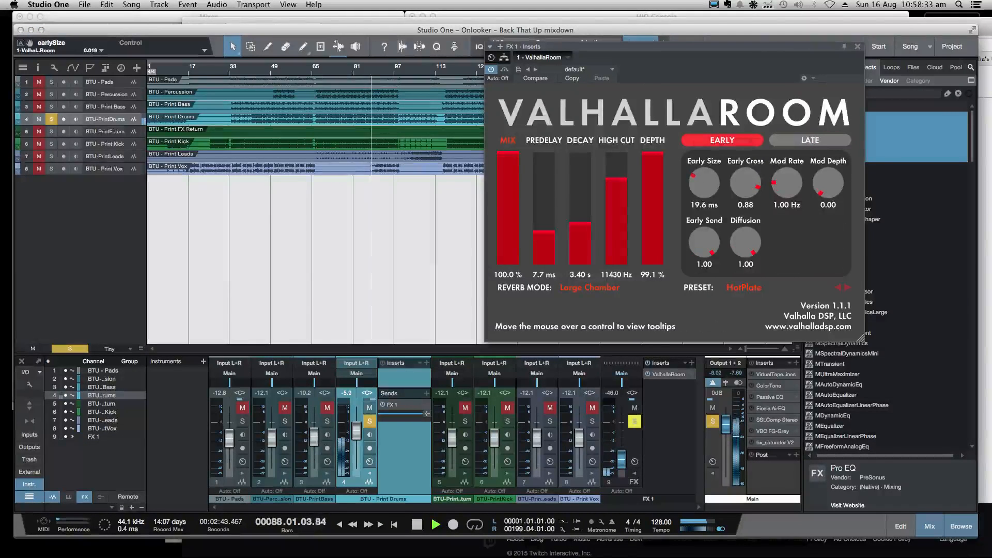
pyautogui.moveTo(704, 183); pyautogui.dragTo(704, 204)
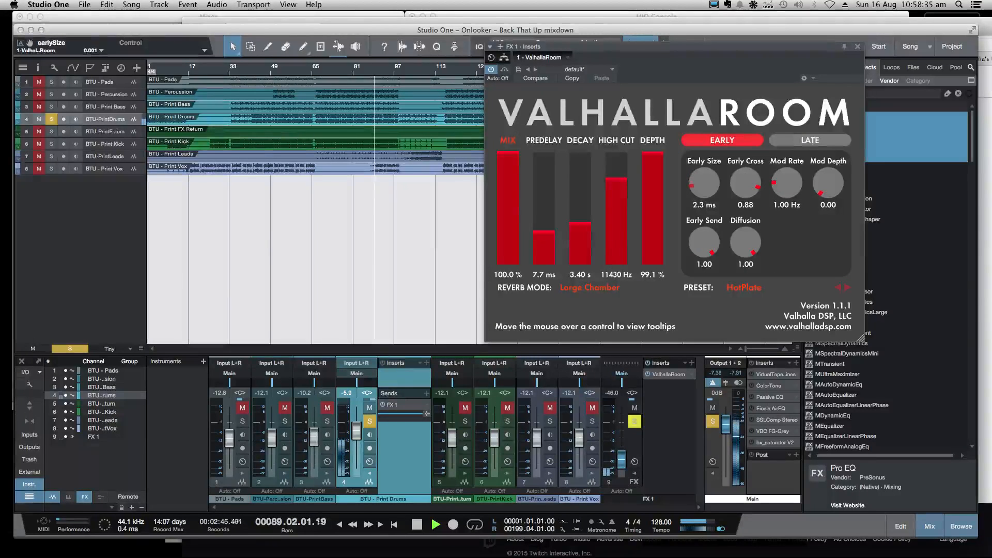
pyautogui.click(810, 141)
pyautogui.click(704, 183)
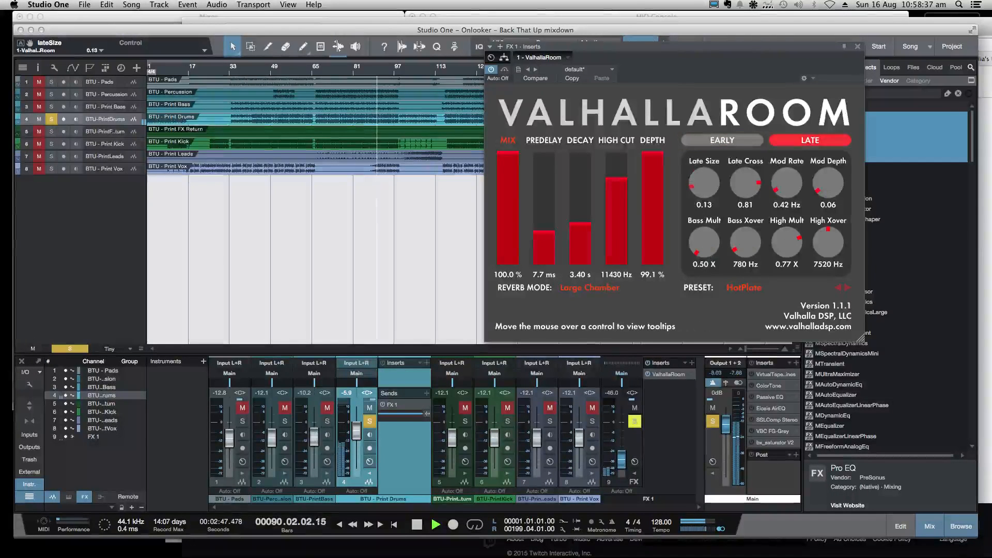
pyautogui.moveTo(704, 184); pyautogui.dragTo(704, 186)
# Step: Replay from about bar 69, set ValhallaRoom's predelay to 27.6 ms, and adjust the FX 1 fader to -34.2
pyautogui.moveTo(622, 459); pyautogui.dragTo(622, 456)
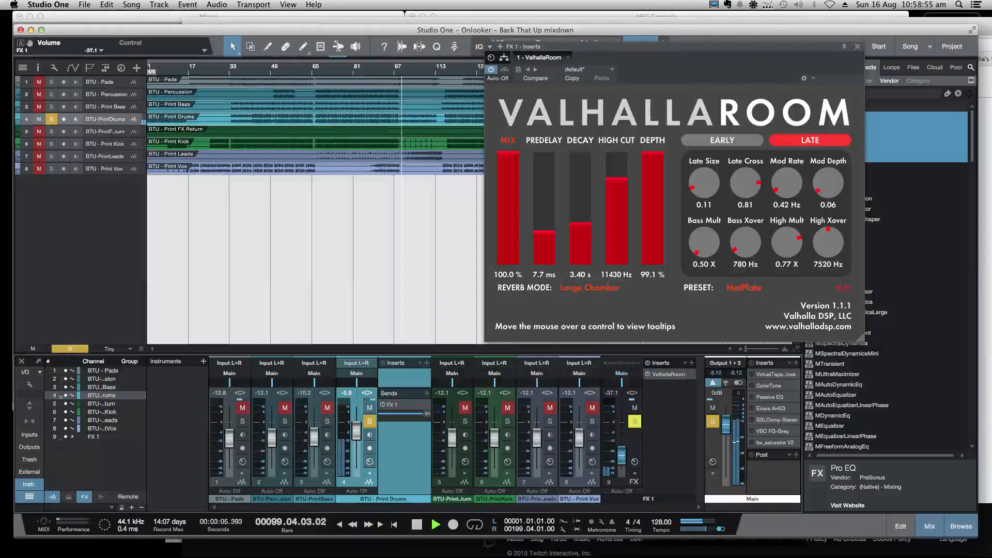
pyautogui.click(327, 67)
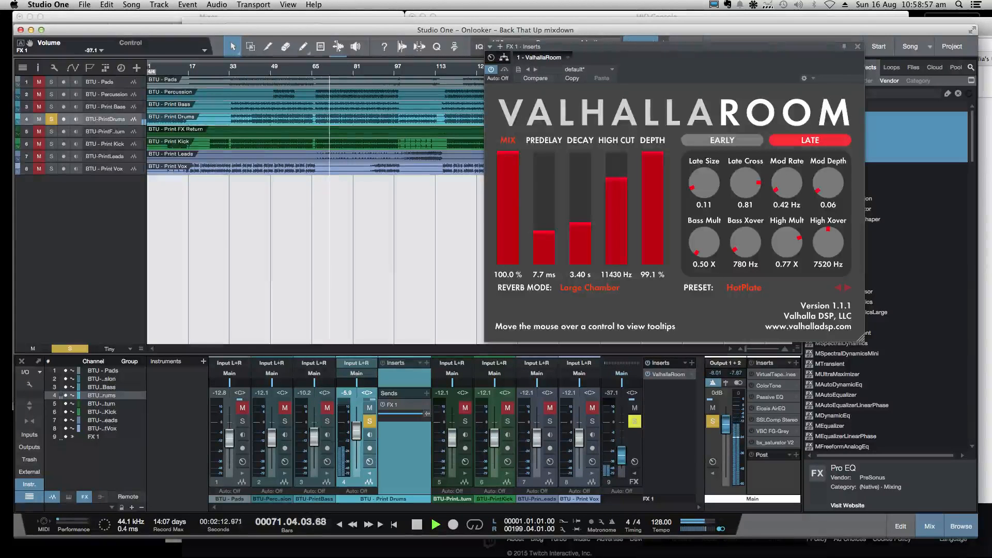
pyautogui.moveTo(621, 455); pyautogui.dragTo(622, 458)
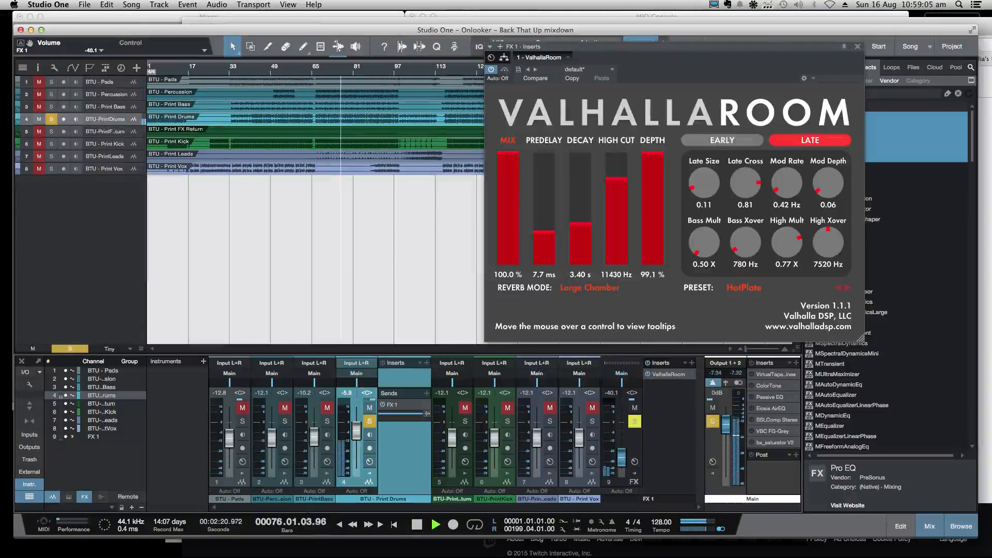
pyautogui.moveTo(544, 231); pyautogui.dragTo(545, 216)
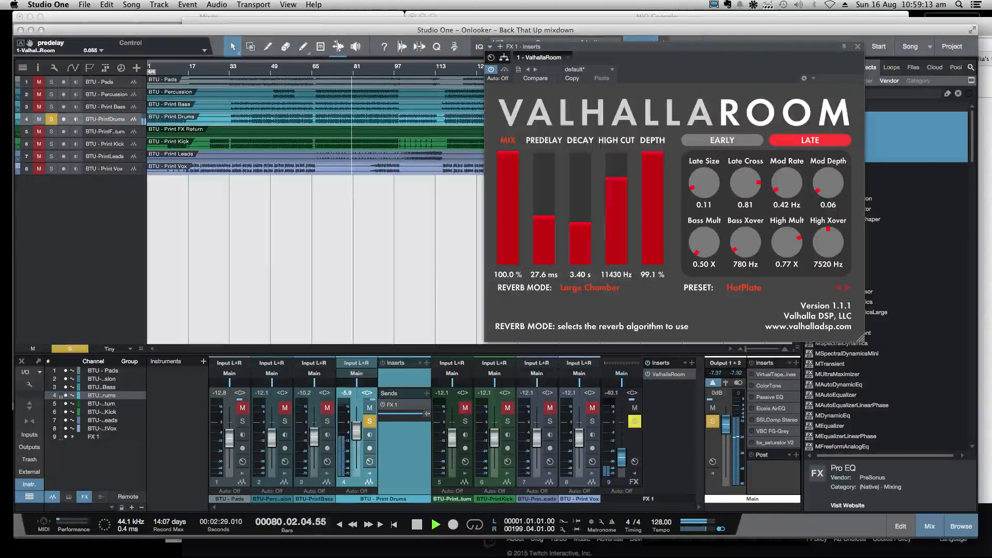
pyautogui.moveTo(622, 457); pyautogui.dragTo(622, 453)
# Step: Set ValhallaRoom's early size to 1.0 ms and lower its depth to 27.6%
pyautogui.moveTo(704, 182); pyautogui.dragTo(704, 192)
pyautogui.click(722, 140)
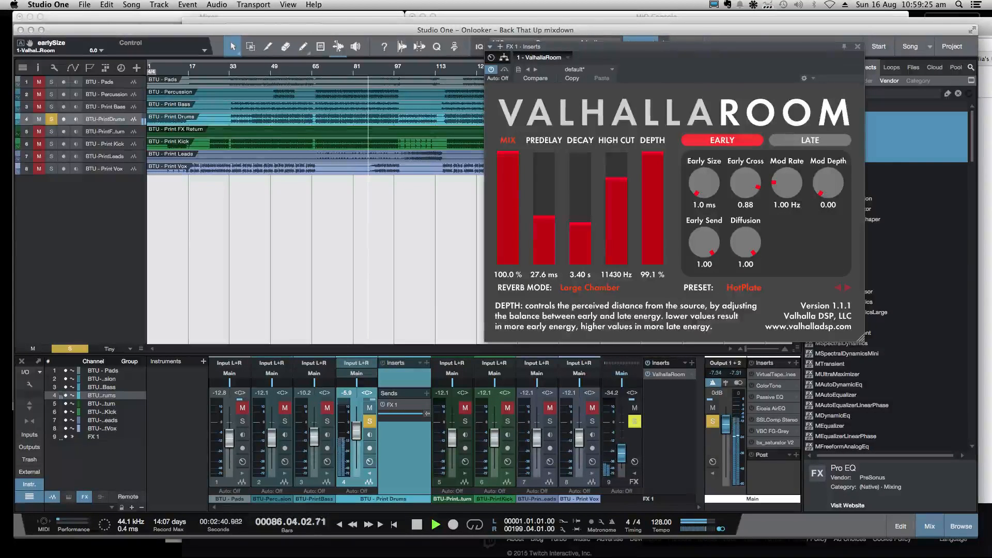
pyautogui.moveTo(652, 154); pyautogui.dragTo(653, 233)
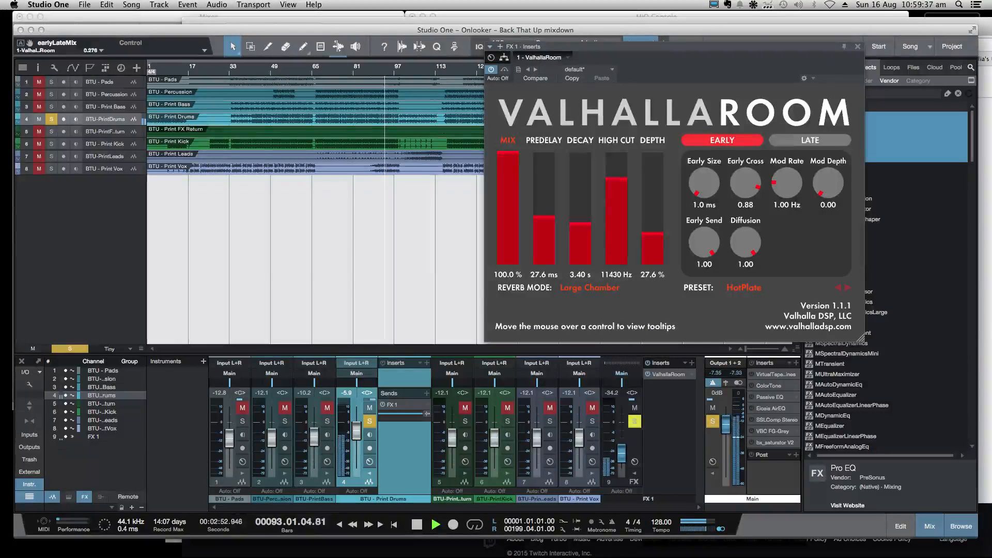
# Step: Raise the FX 1 fader to -29.0, stop playback, and set the fader to -31.9
pyautogui.moveTo(622, 454); pyautogui.dragTo(622, 449)
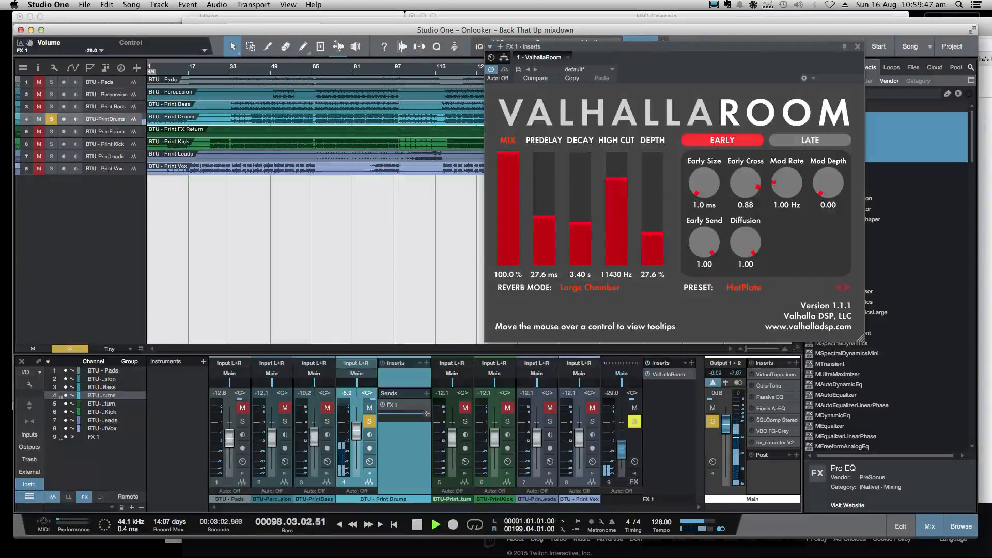
pyautogui.press('space')
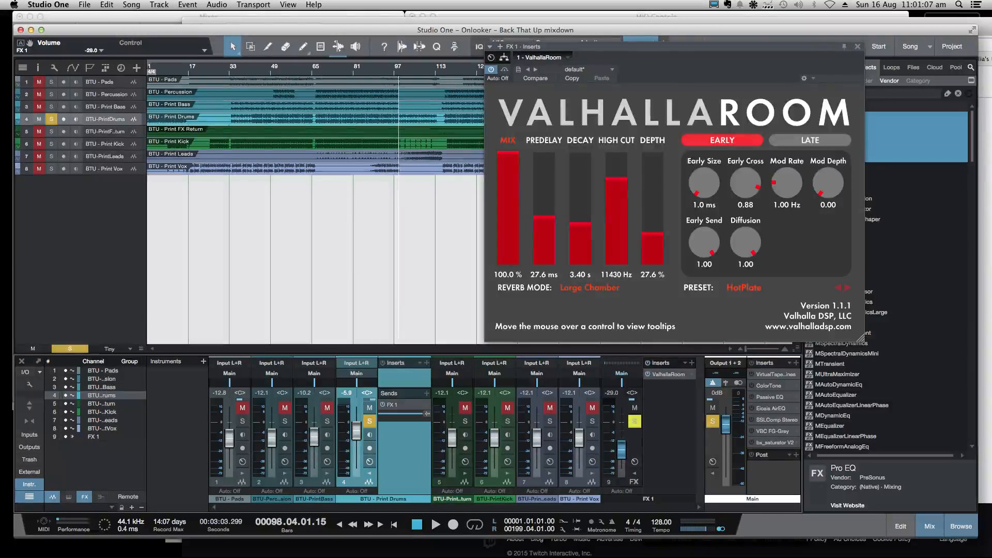
pyautogui.moveTo(622, 450); pyautogui.dragTo(622, 452)
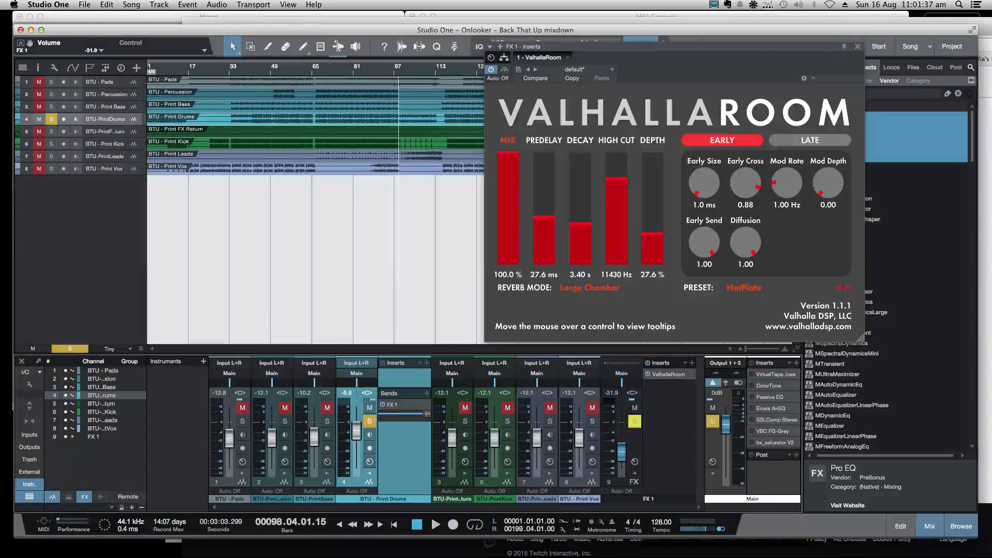
# Step: Switch to Chrome to check the Twitch dashboard chat again
pyautogui.press('super+Tab')
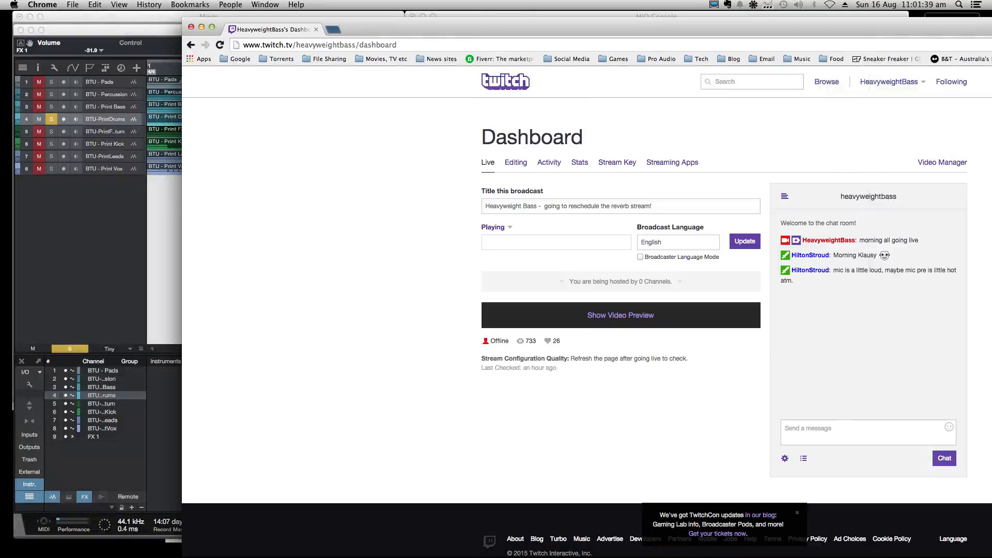
# Step: Switch to Studio One and play from about bar 69, toggling solo to compare the drums and reverb with the full mix, and stop
pyautogui.press('super+Tab')
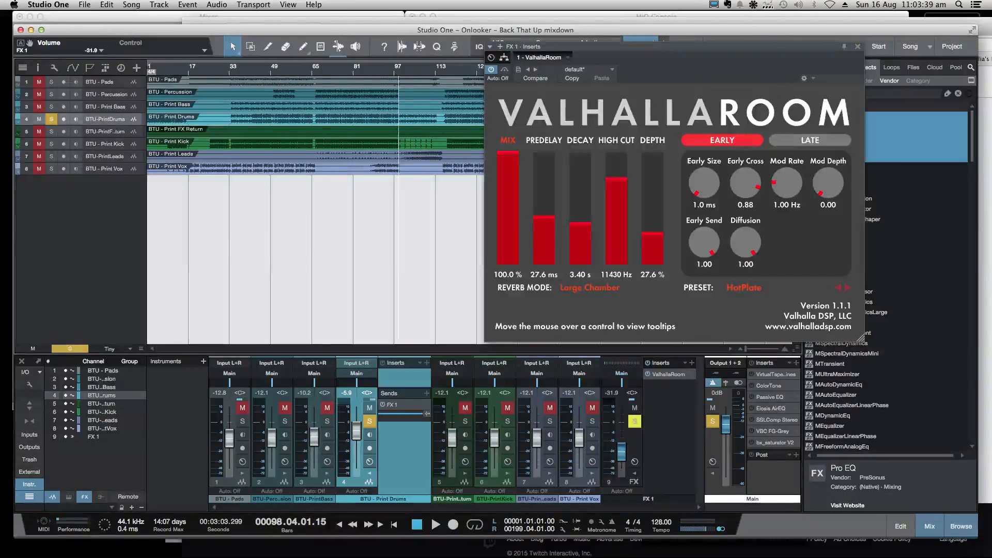
pyautogui.press('space')
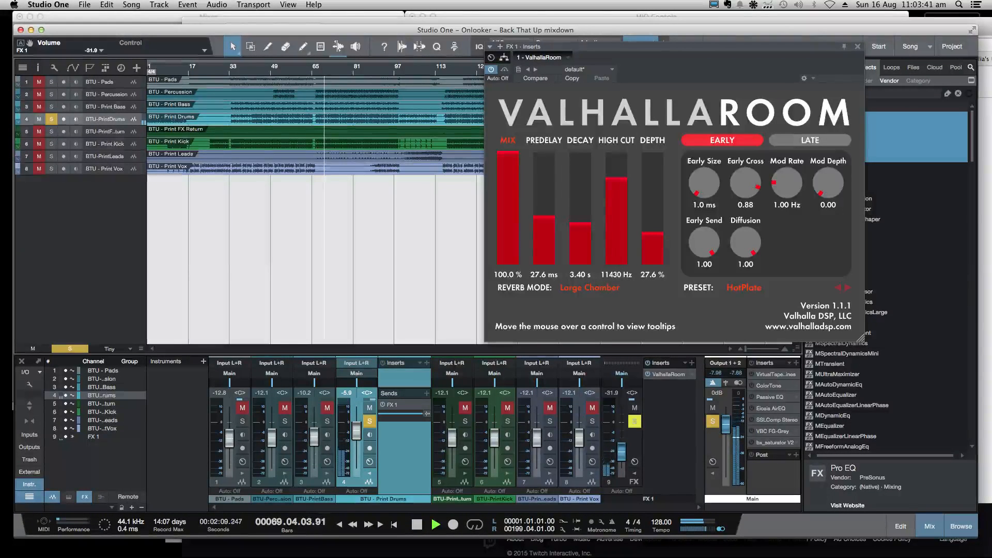
pyautogui.press('s')
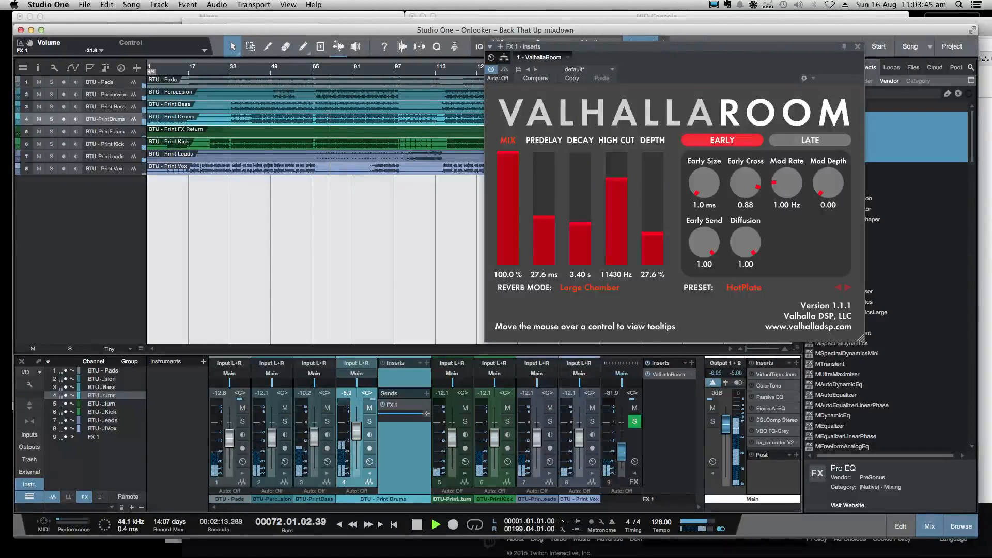
pyautogui.moveTo(362, 30); pyautogui.dragTo(334, 19)
pyautogui.press('s')
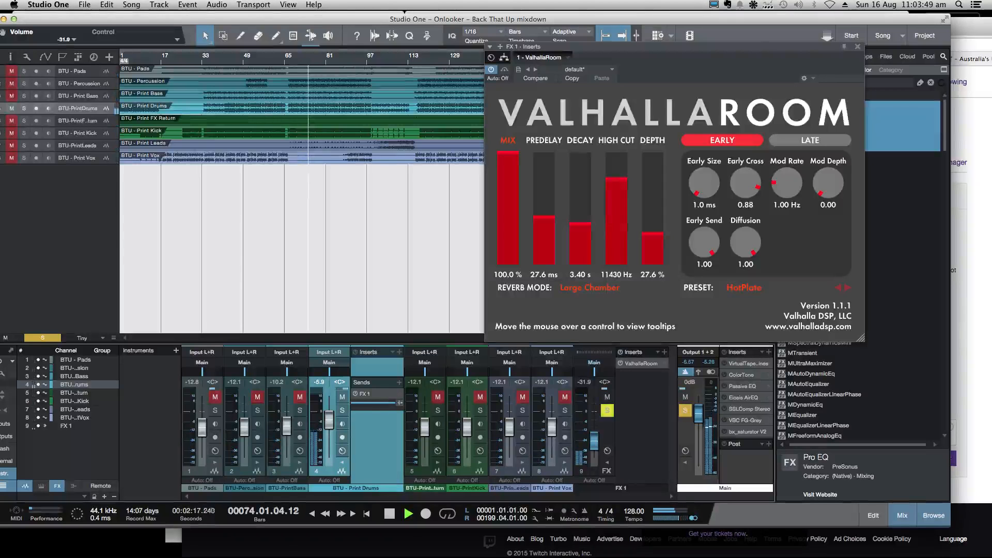
pyautogui.press('s')
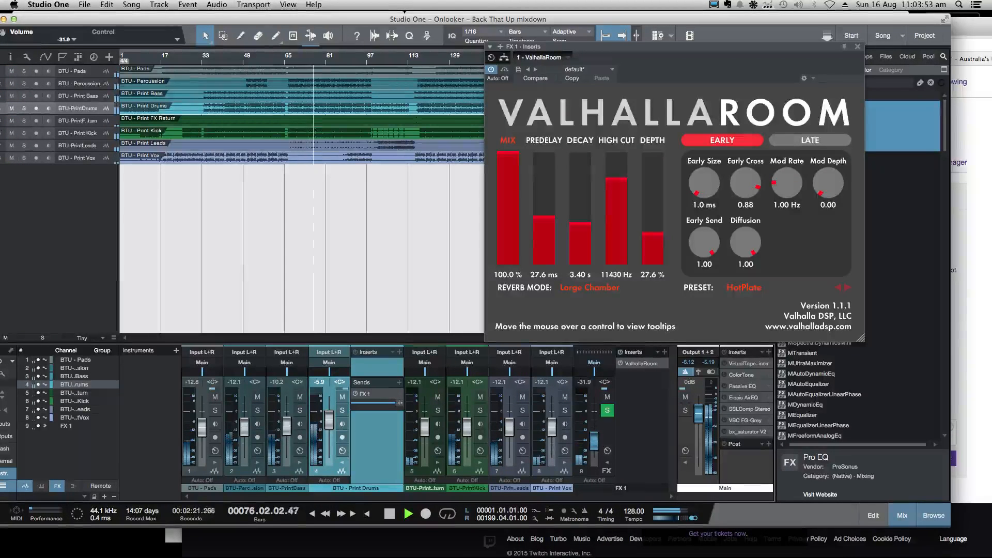
pyautogui.moveTo(334, 19); pyautogui.dragTo(345, 21)
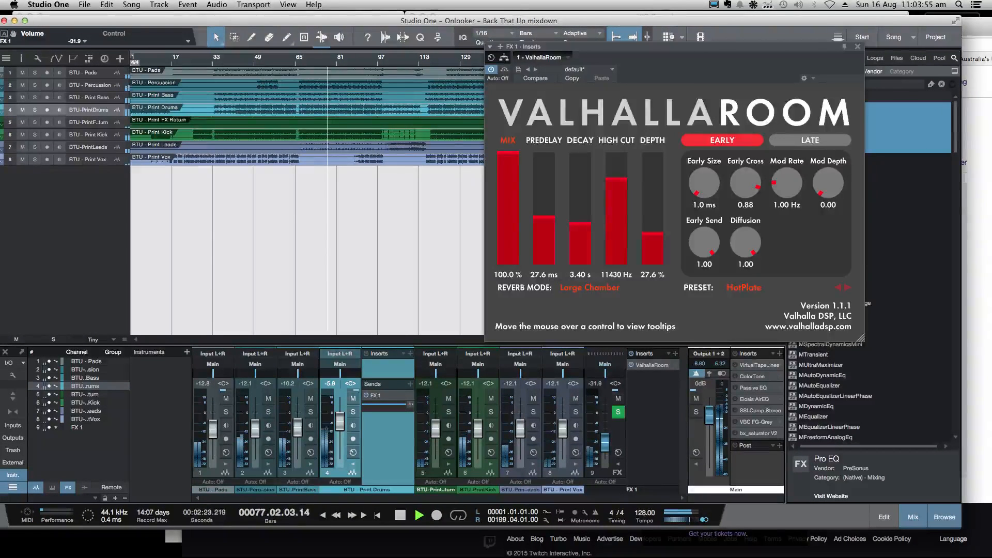
pyautogui.press('space')
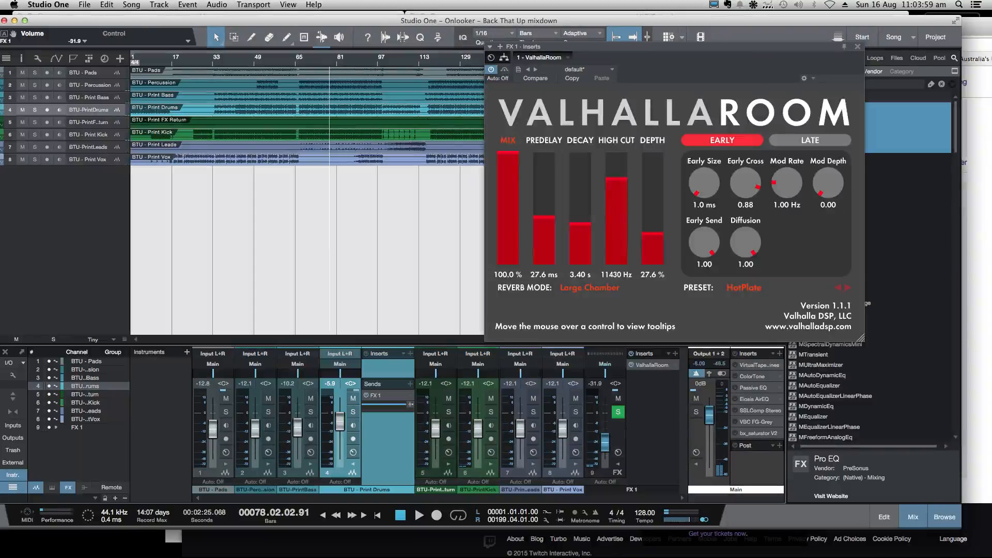
# Step: Minimize the Studio One and Chrome windows and bring OBS forward to check the stream status and audio levels
pyautogui.moveTo(345, 21); pyautogui.dragTo(475, 33)
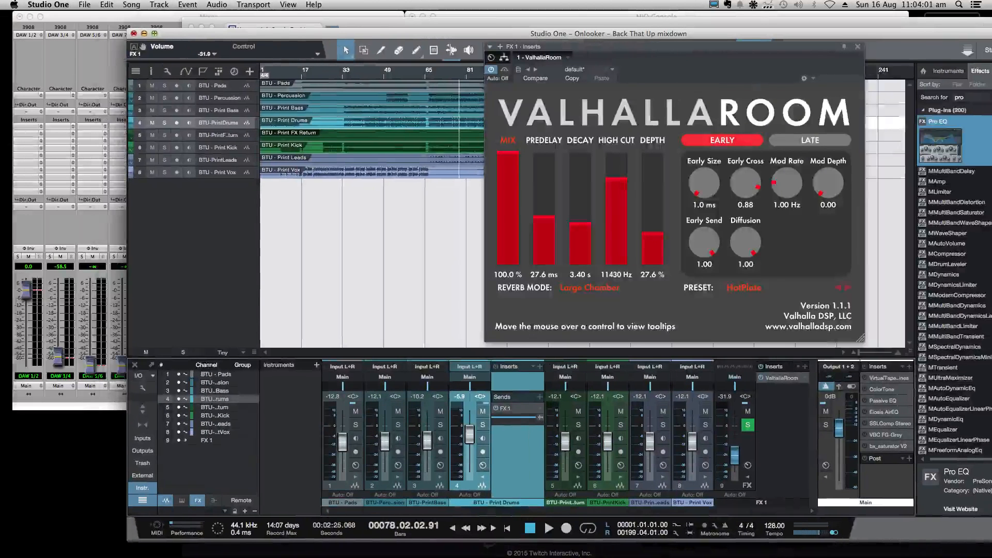
pyautogui.click(145, 34)
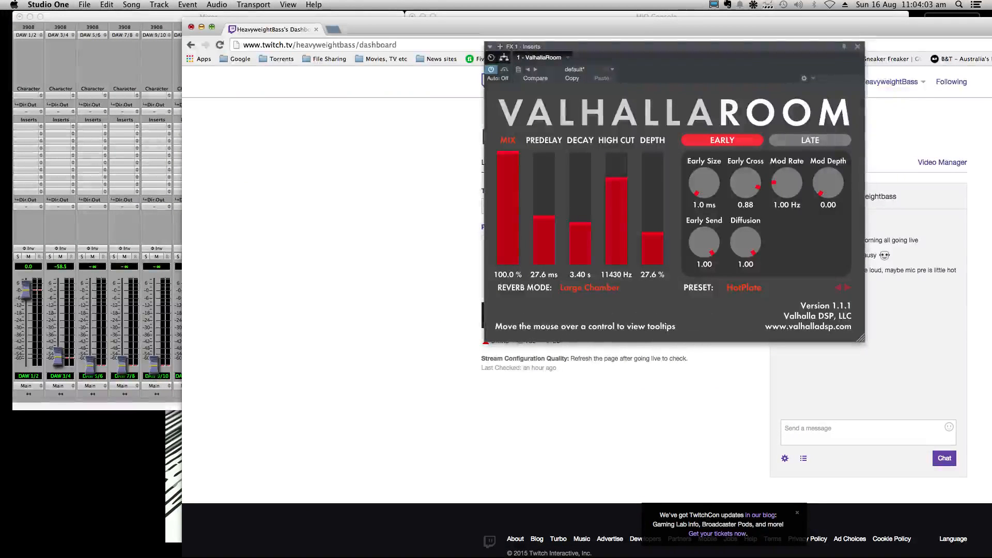
pyautogui.click(201, 27)
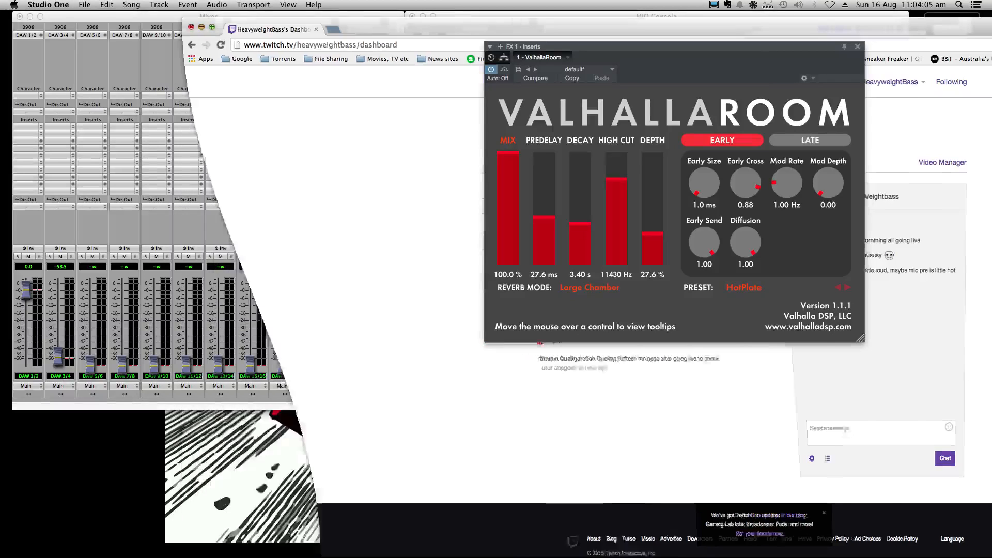
pyautogui.moveTo(794, 553)
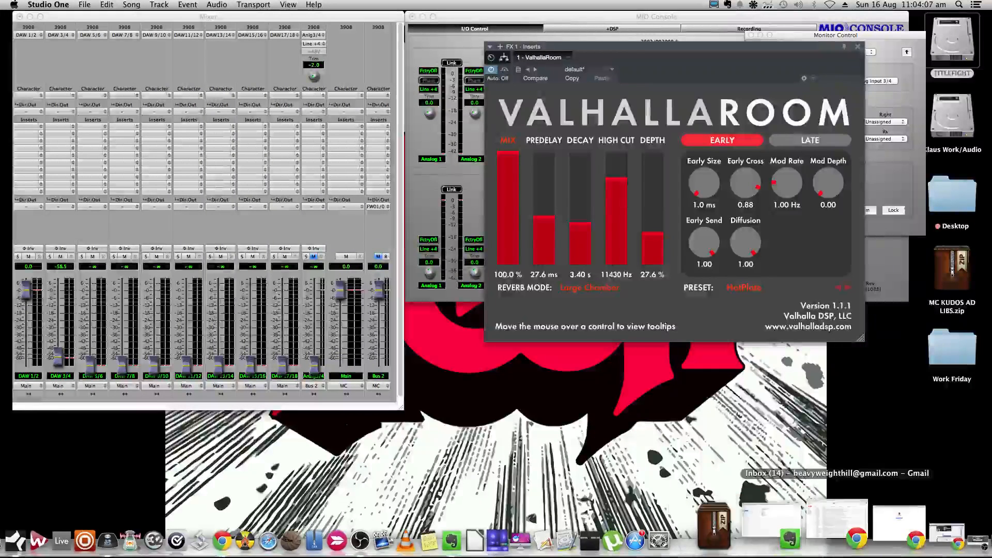
pyautogui.click(897, 512)
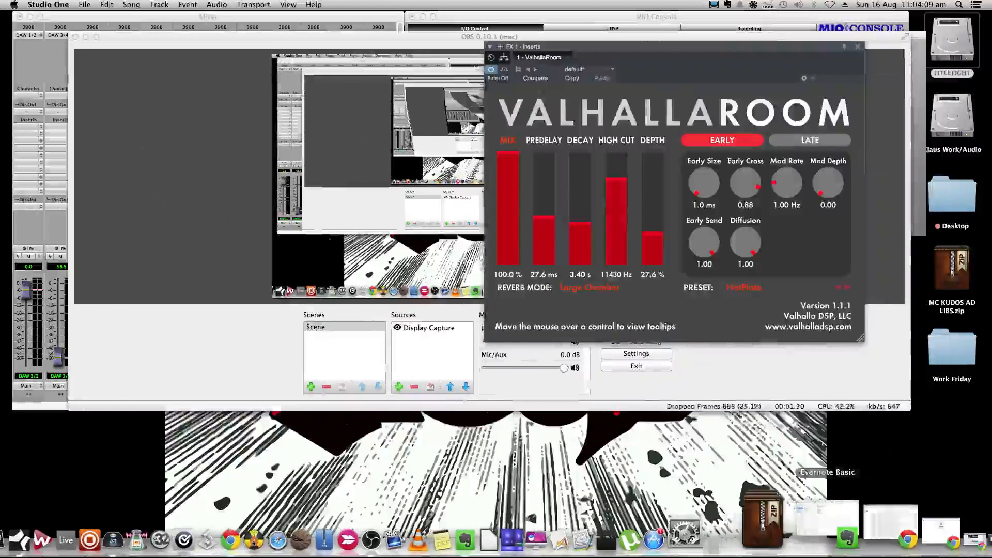
# Step: Restore the Studio One window, solo the FX 1 return during playback, and close the ValhallaRoom window
pyautogui.moveTo(828, 542)
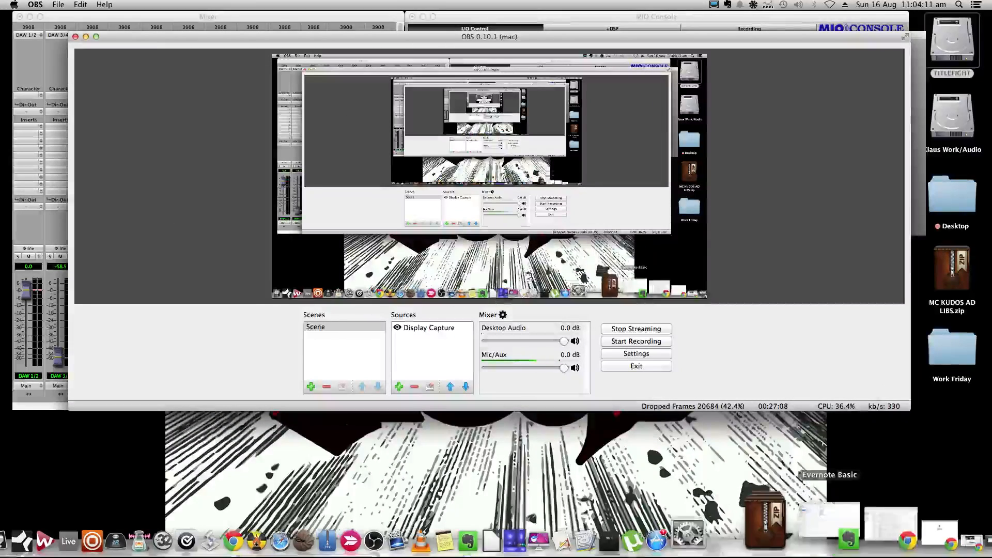
pyautogui.click(917, 523)
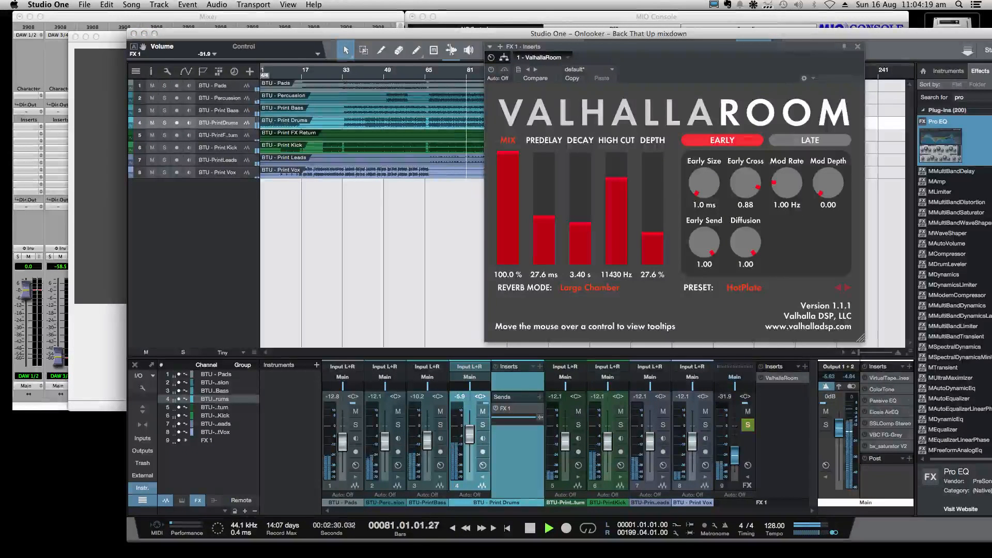
pyautogui.click(748, 425)
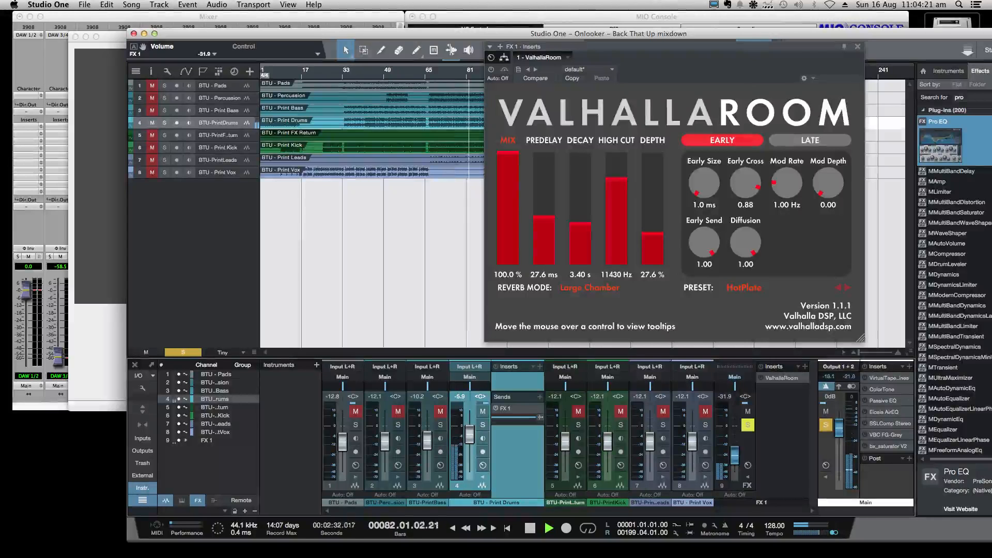
pyautogui.moveTo(609, 34); pyautogui.dragTo(493, 26)
pyautogui.click(858, 47)
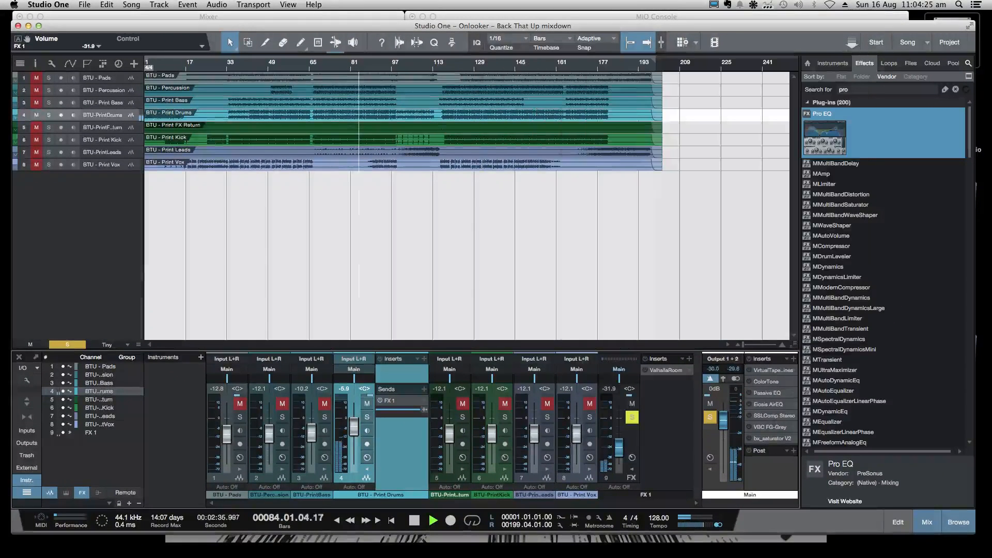
# Step: Pull the FX 1 return fader all the way down and turn off its solo to hear the full mix
pyautogui.moveTo(620, 448); pyautogui.dragTo(620, 463)
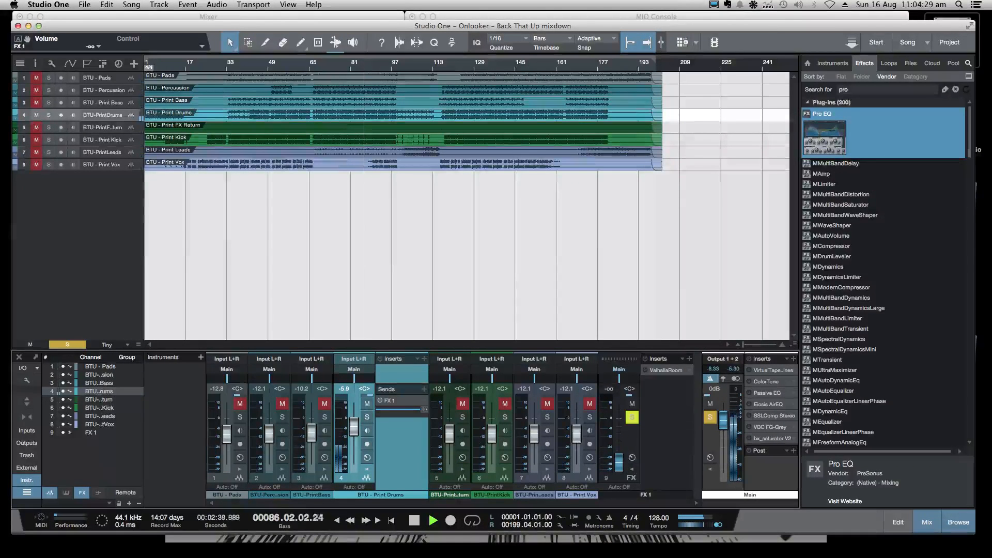
pyautogui.click(632, 417)
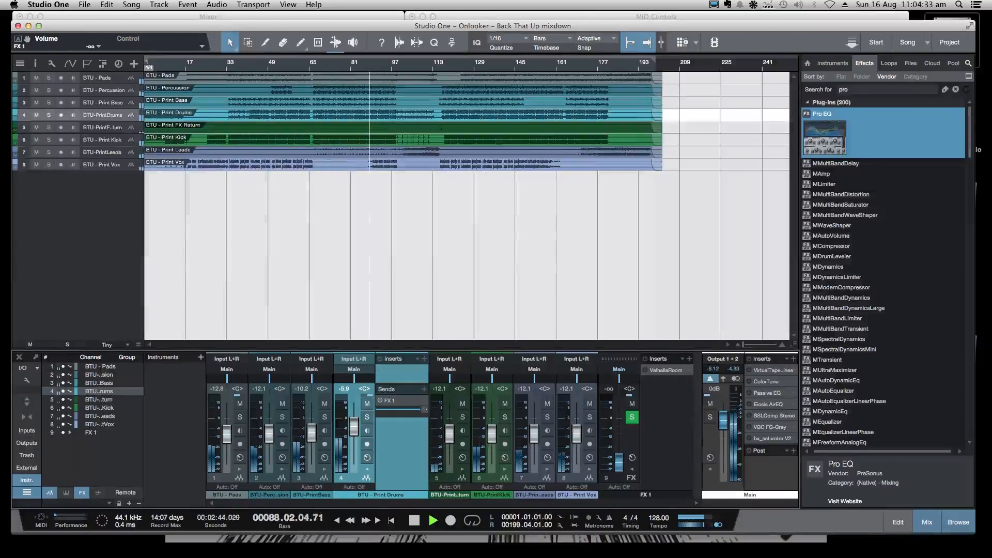
pyautogui.moveTo(259, 26)
pyautogui.mouseDown()
pyautogui.moveTo(840, 424)
pyautogui.moveTo(429, 132)
pyautogui.moveTo(248, 48)
pyautogui.moveTo(265, 24)
pyautogui.mouseUp()
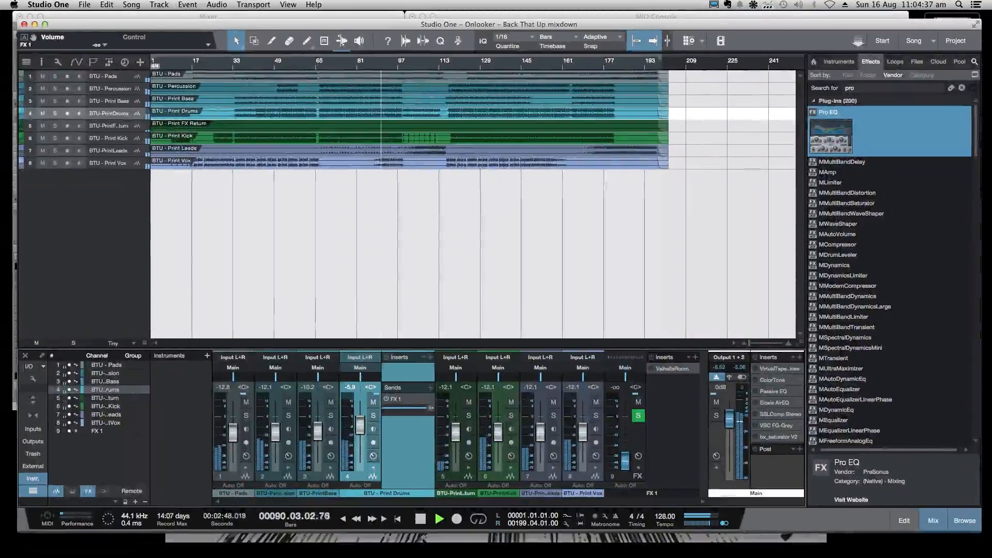
# Step: Switch to MIO Console, lower the monitor level to -20.0, and return to Studio One
pyautogui.click(656, 16)
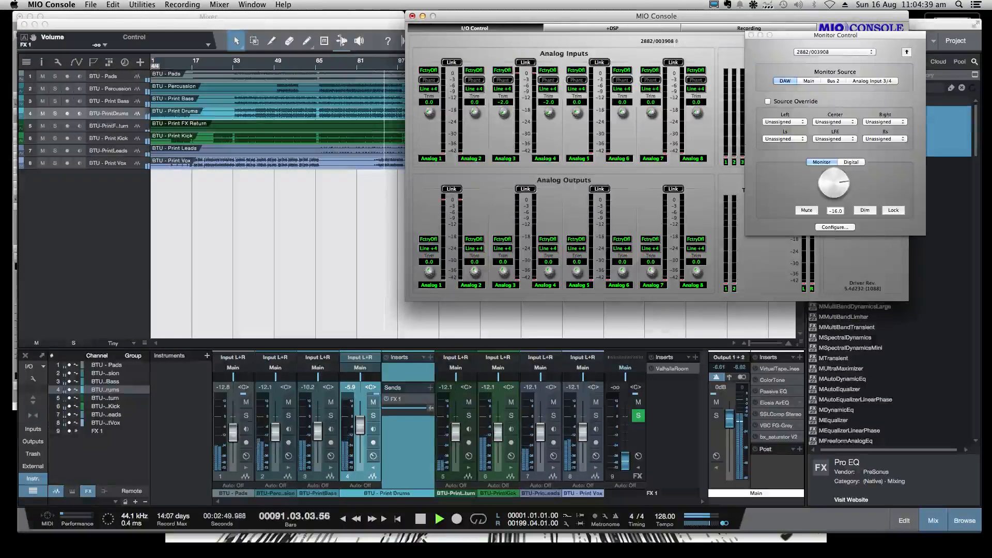
pyautogui.moveTo(835, 183); pyautogui.dragTo(834, 191)
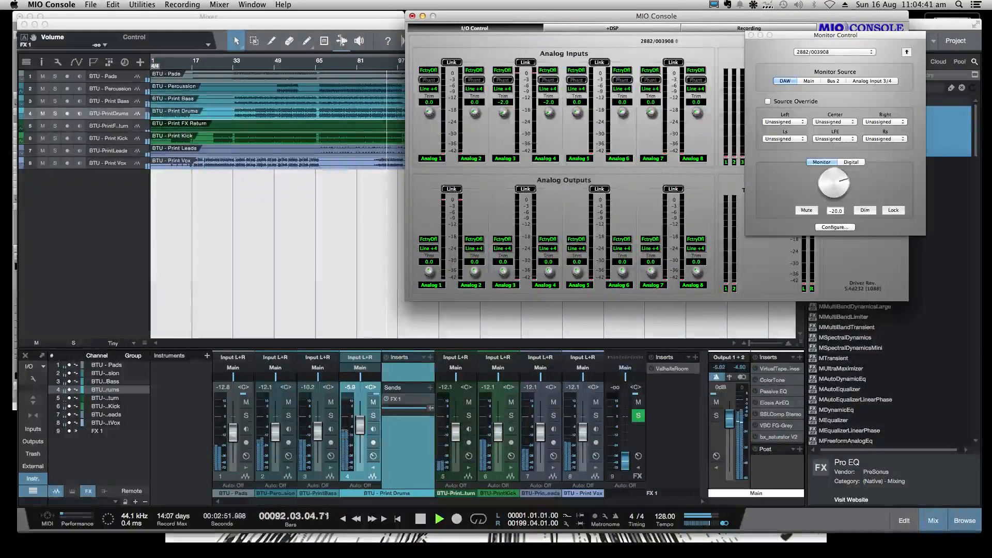
pyautogui.press('super+Tab')
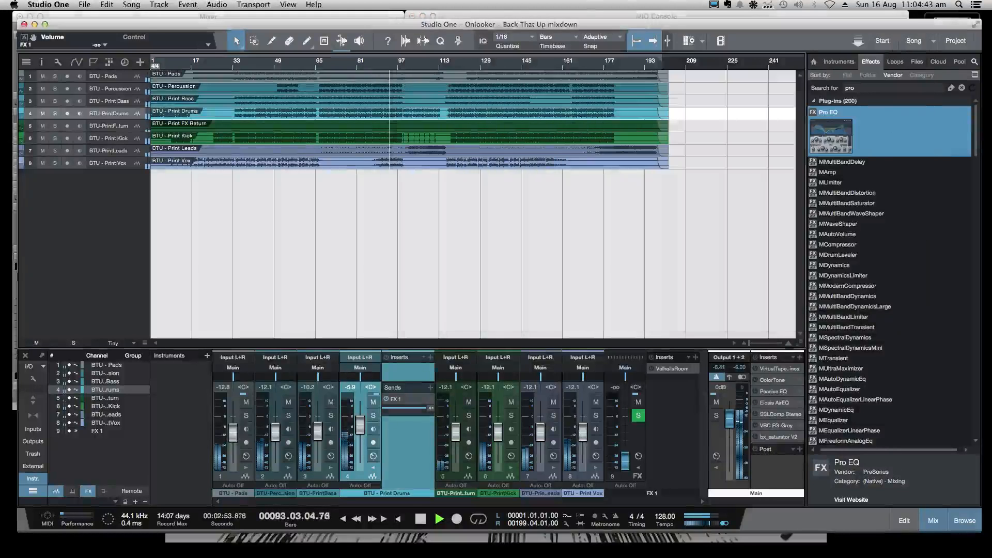
# Step: Check the Soundflower output routing without changing it and stop the song's playback
pyautogui.click(754, 5)
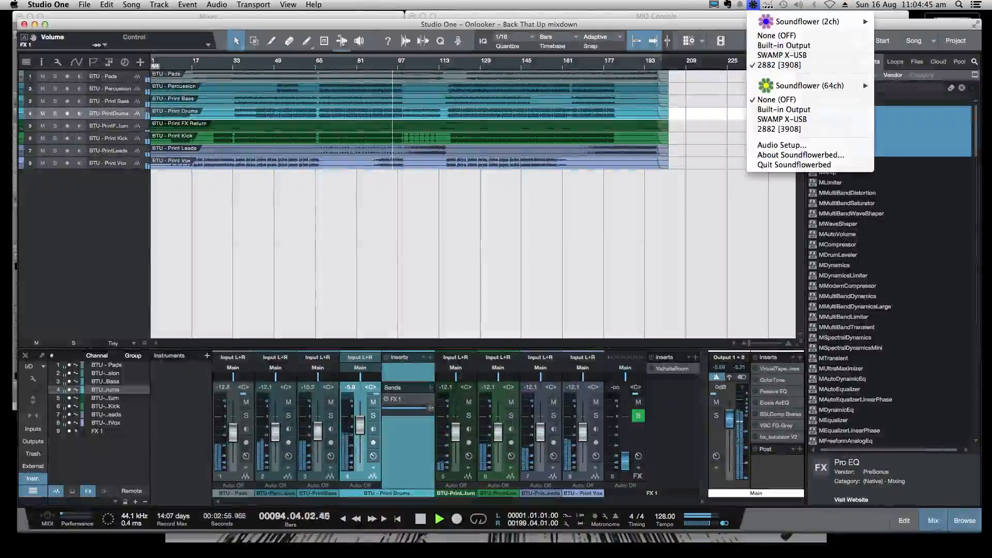
pyautogui.press('Escape')
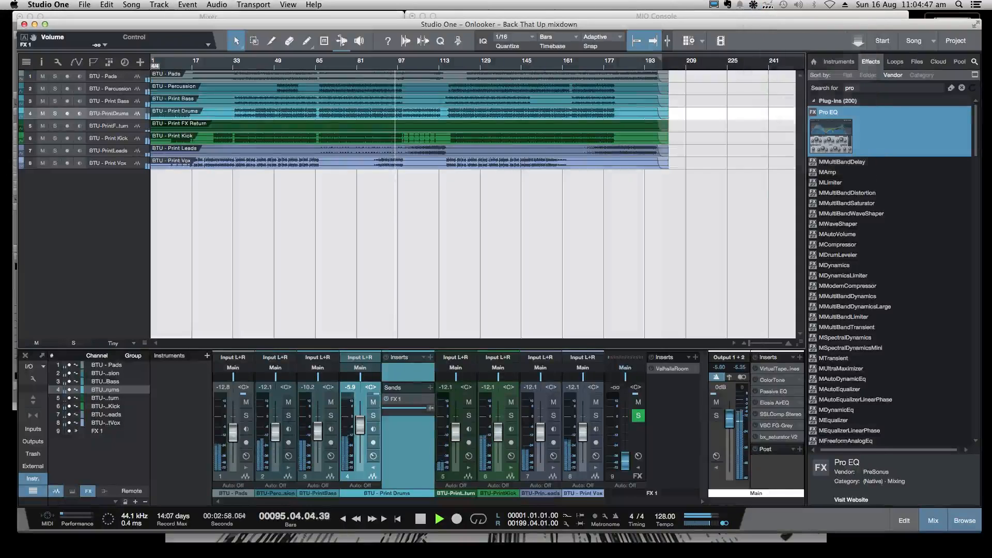
pyautogui.press('space')
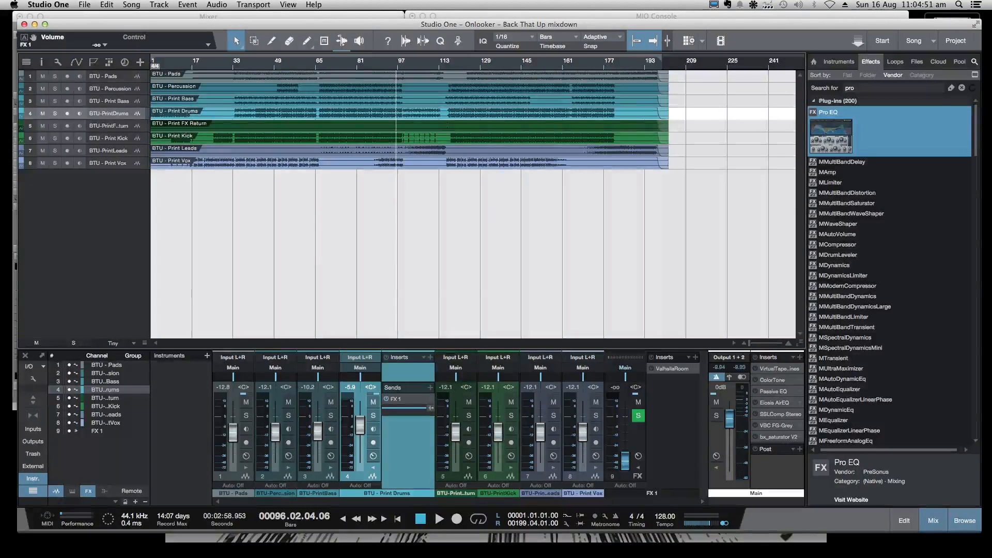
# Step: Minimize Studio One and inspect the MIO Console mixer and the OBS audio levels
pyautogui.click(34, 23)
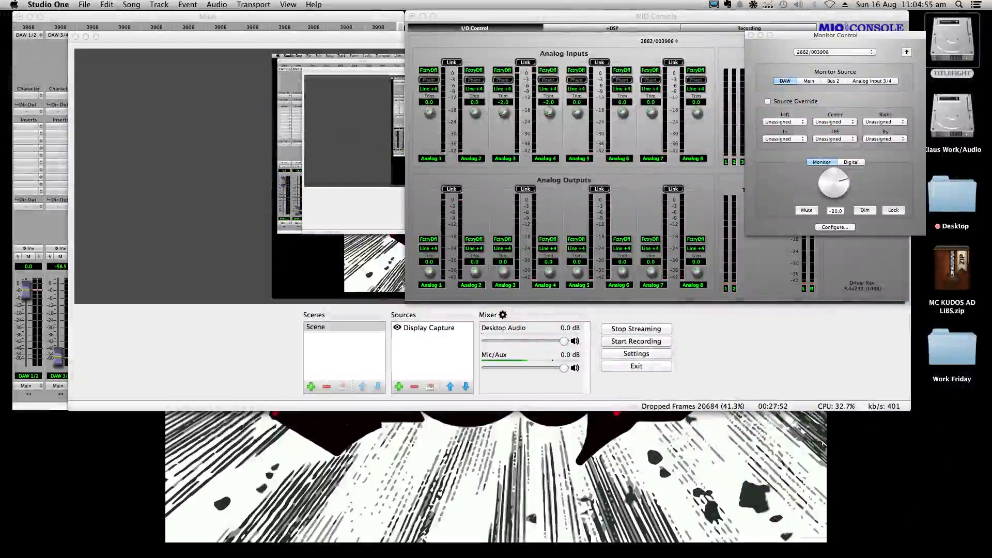
pyautogui.click(43, 61)
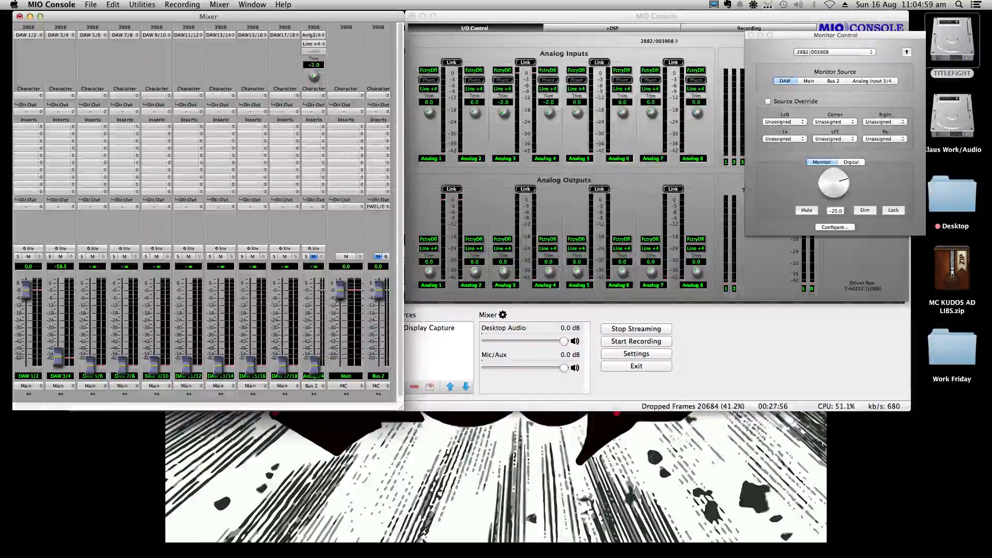
pyautogui.press('super+Tab')
# Step: Restore Studio One, play the song from about bar 96 while checking the MIO Console mixer, and stop playback
pyautogui.moveTo(873, 552)
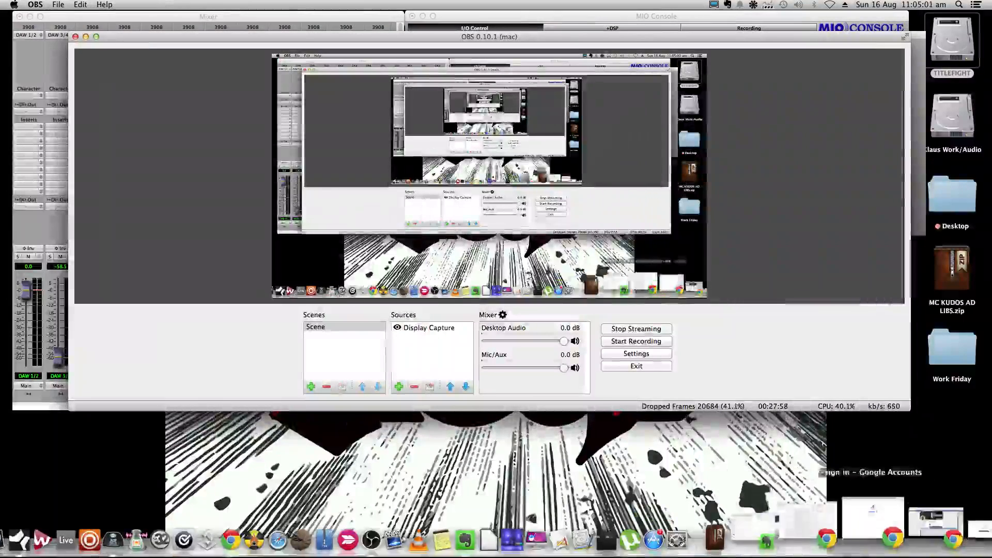
pyautogui.click(938, 534)
pyautogui.press('space')
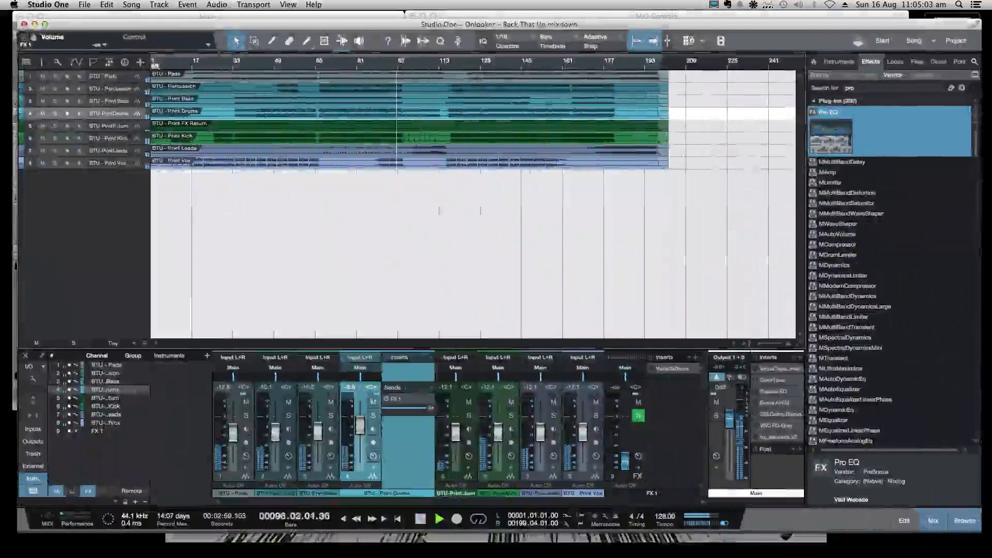
pyautogui.press('super+Tab')
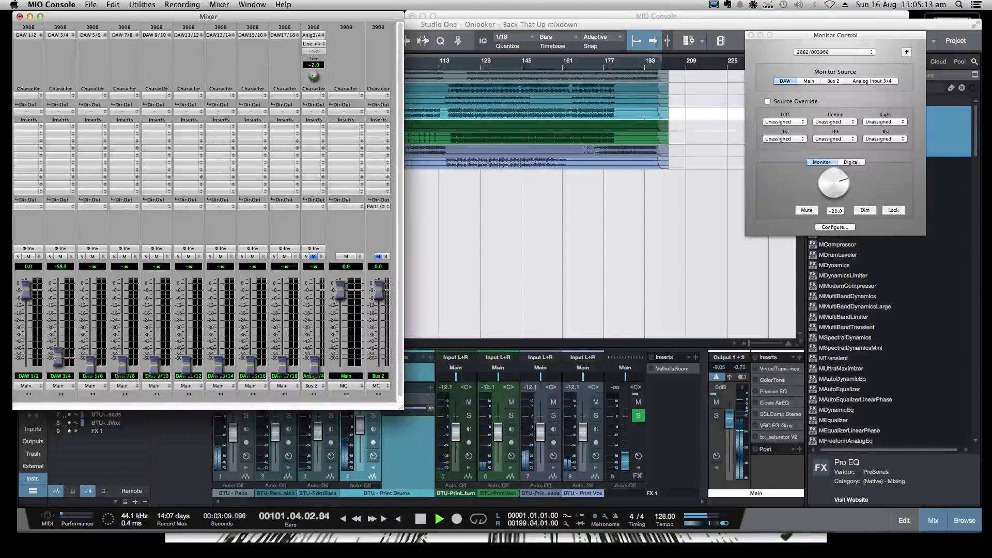
pyautogui.click(621, 25)
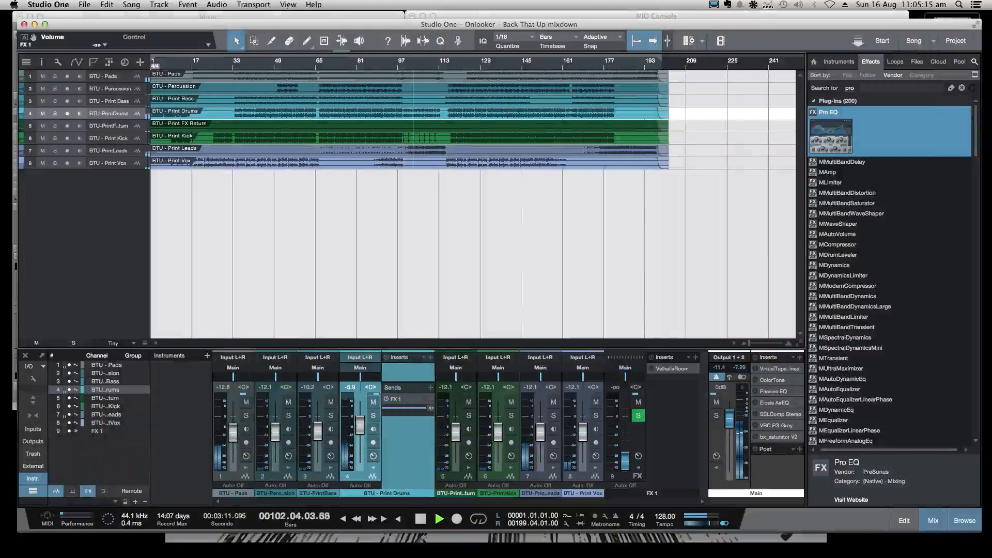
pyautogui.press('space')
pyautogui.moveTo(620, 25); pyautogui.dragTo(618, 22)
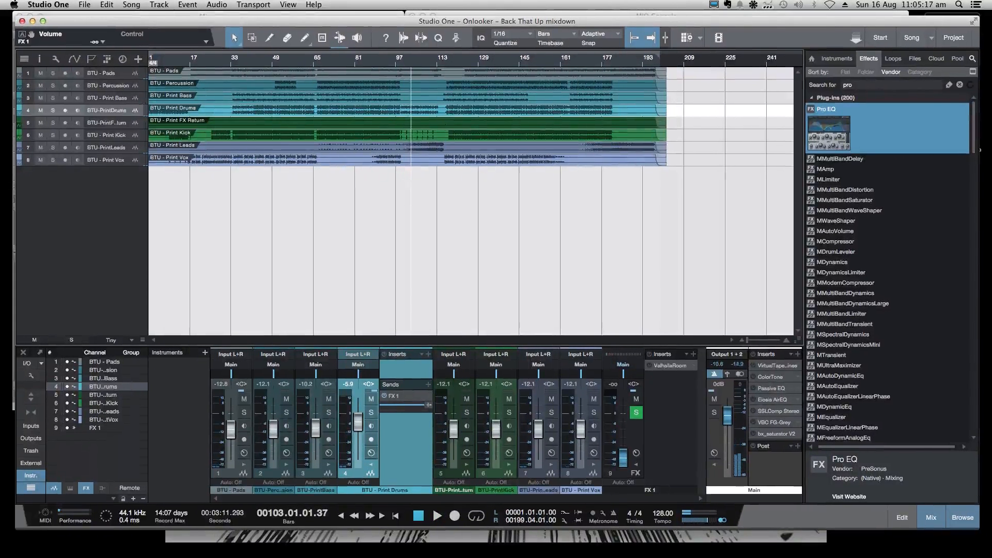
# Step: Open Studio One's preferences to review the Audio Setup device settings, and close them without changes
pyautogui.click(84, 4)
pyautogui.moveTo(49, 5)
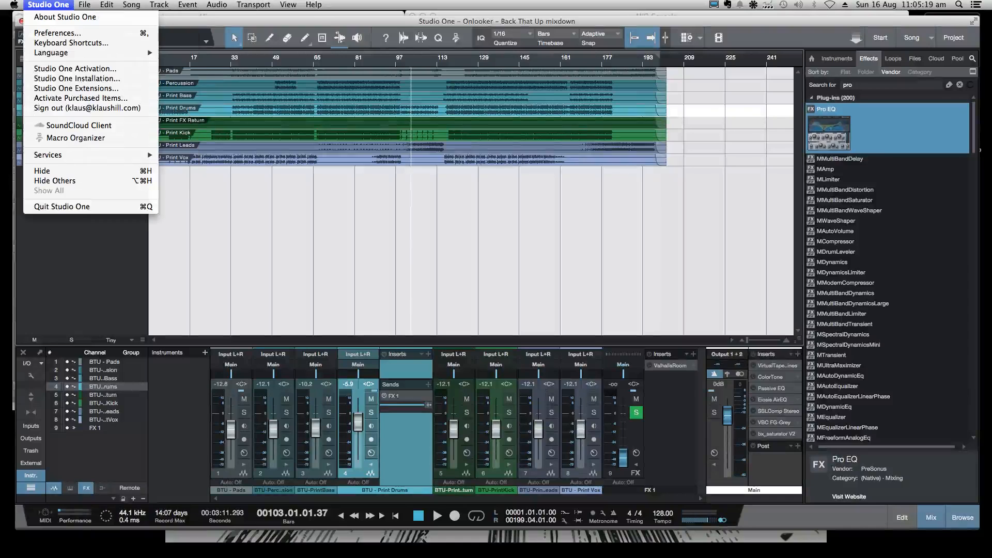
pyautogui.click(57, 31)
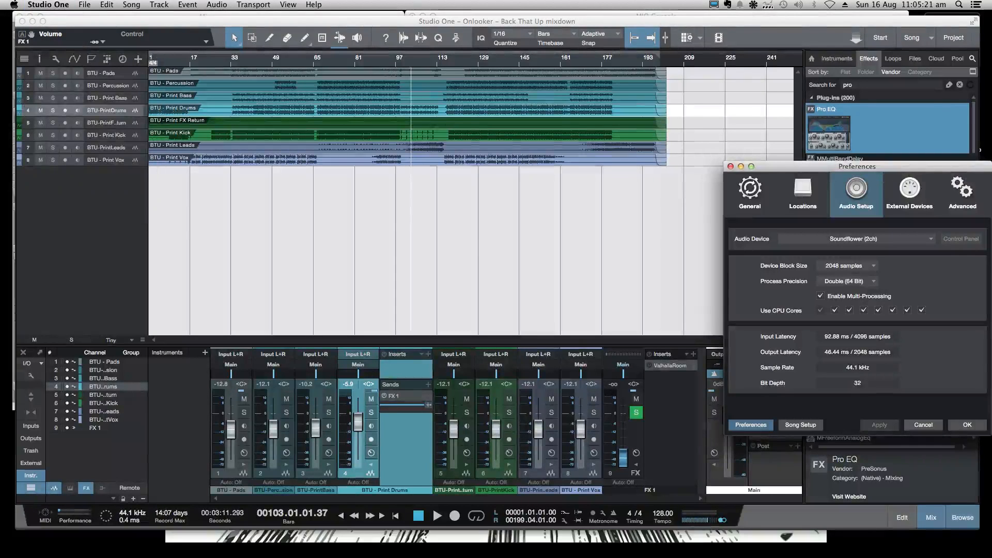
pyautogui.press('Escape')
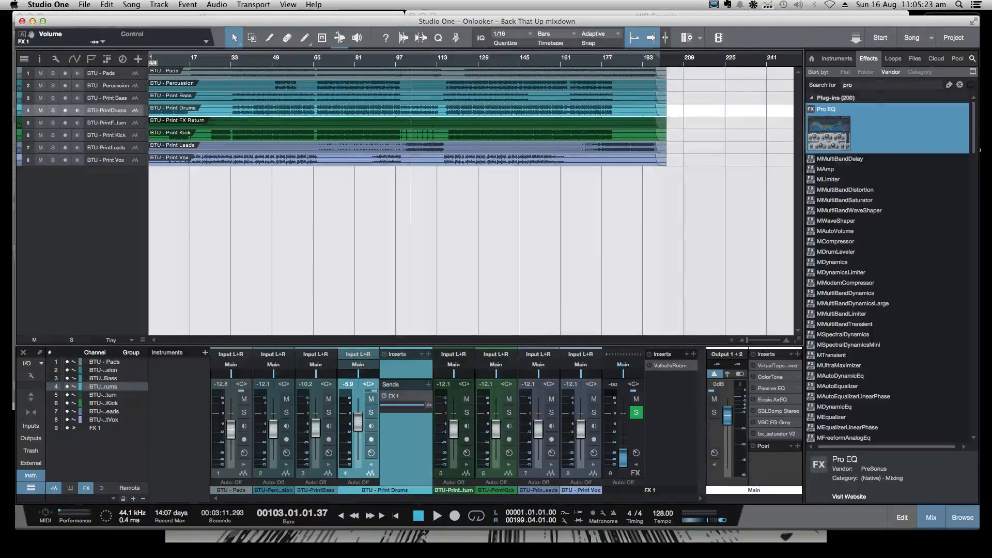
# Step: Quit Soundflowerbed and relaunch it from the Soundflower folder in the TITLEFIGHT drive's Applications folder
pyautogui.click(754, 5)
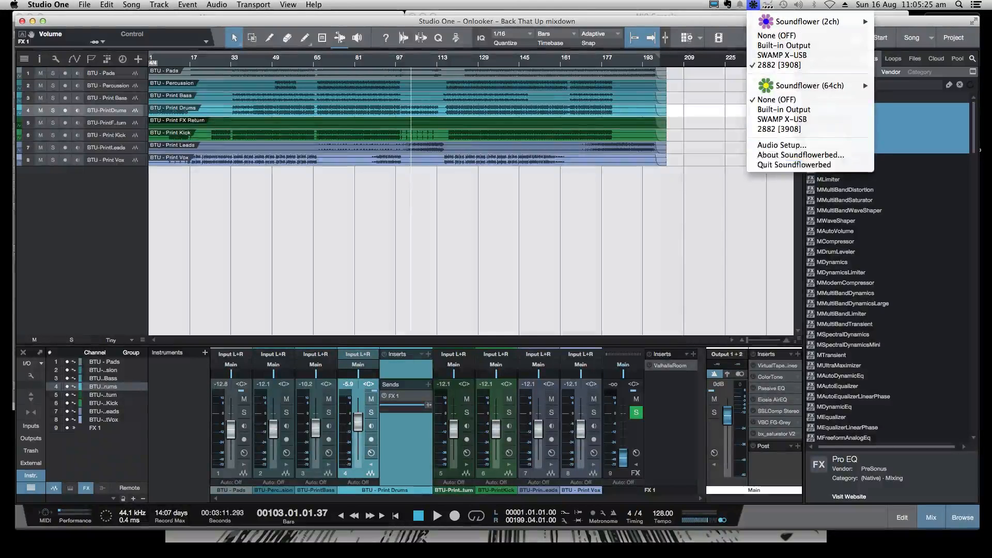
pyautogui.press('Escape')
pyautogui.moveTo(765, 21); pyautogui.dragTo(651, 28)
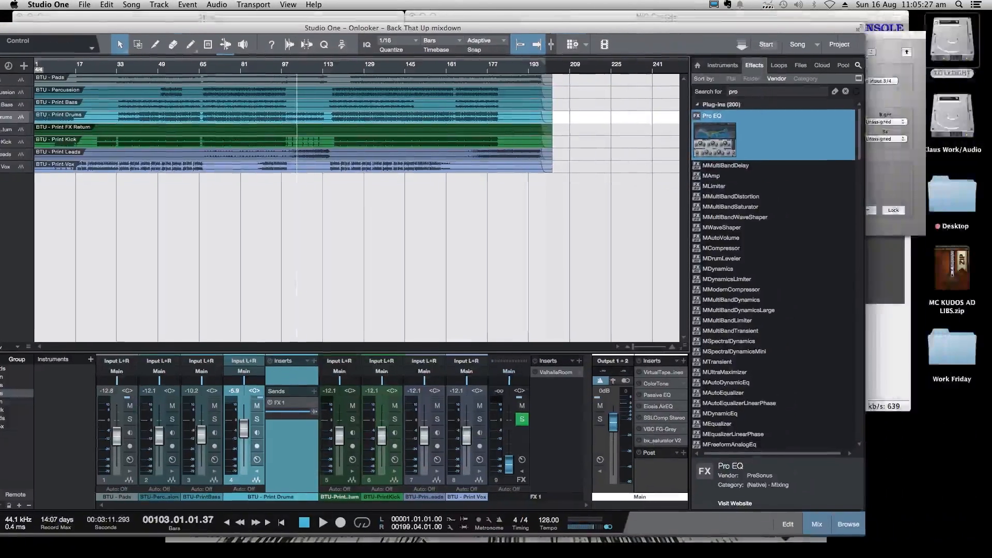
pyautogui.doubleClick(952, 42)
pyautogui.click(766, 44)
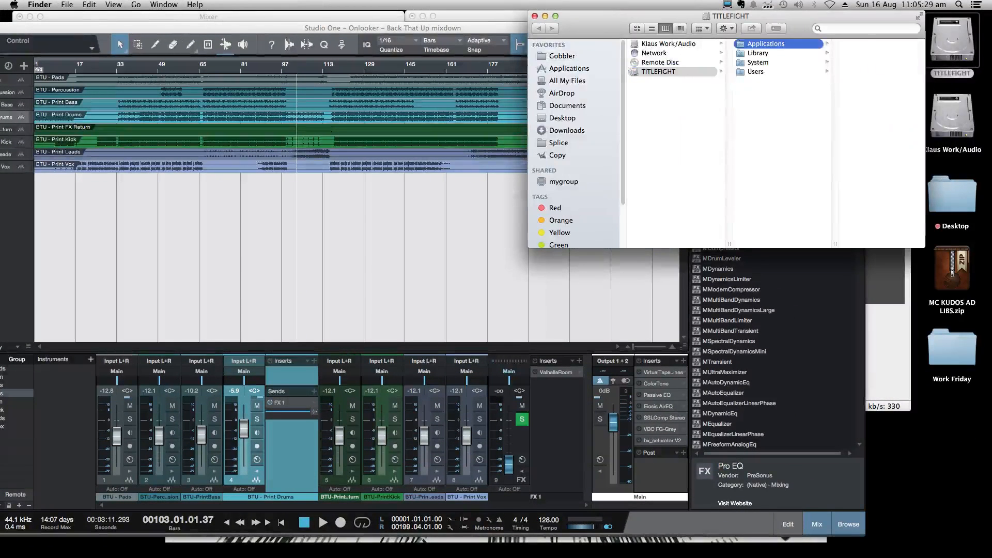
pyautogui.scroll(-15, 868, 139)
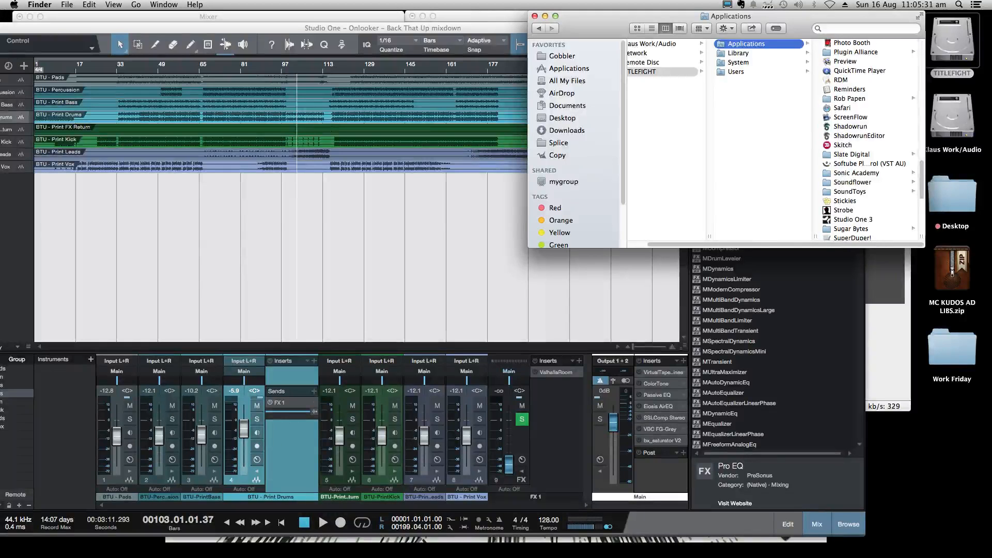
pyautogui.click(853, 182)
pyautogui.doubleClick(858, 62)
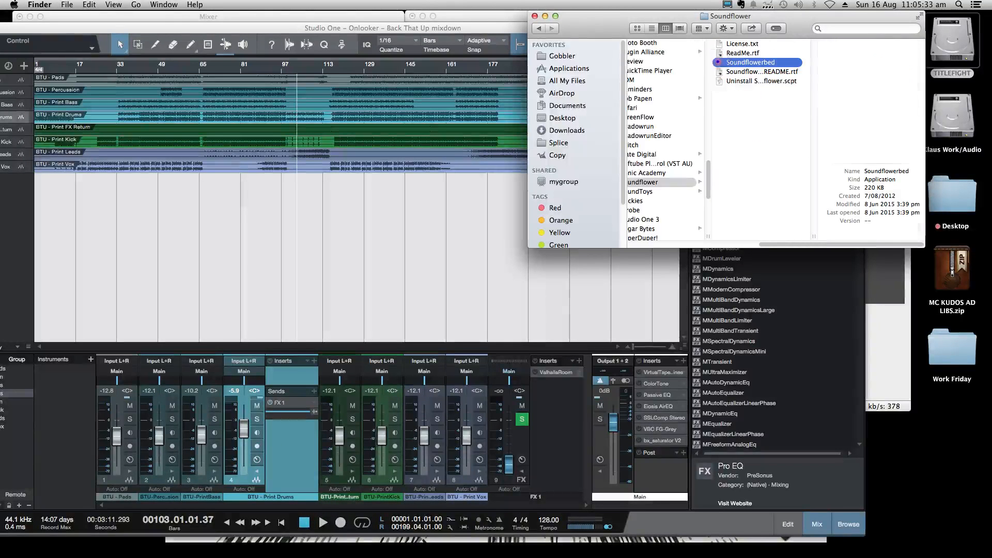
pyautogui.press('super+w')
# Step: Move the Studio One window back into full view and test the audio by playing the song from about bar 76
pyautogui.moveTo(584, 28); pyautogui.dragTo(705, 30)
pyautogui.click(349, 68)
pyautogui.press('space')
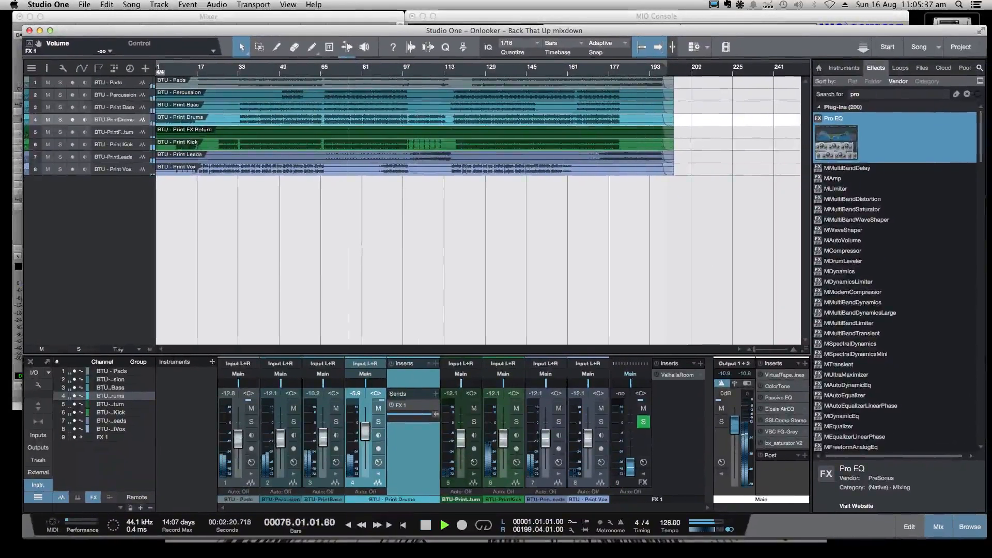
pyautogui.moveTo(383, 30); pyautogui.dragTo(372, 23)
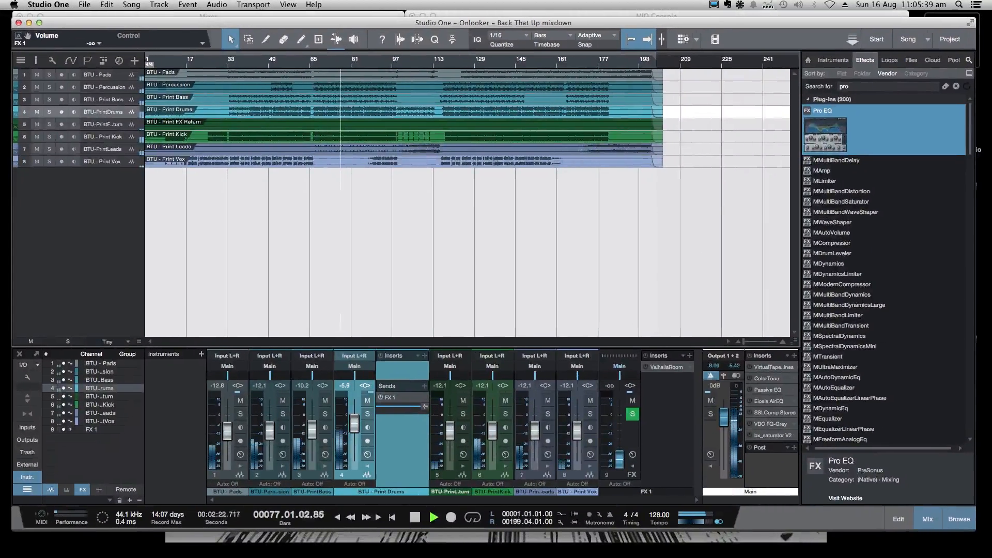
pyautogui.press('space')
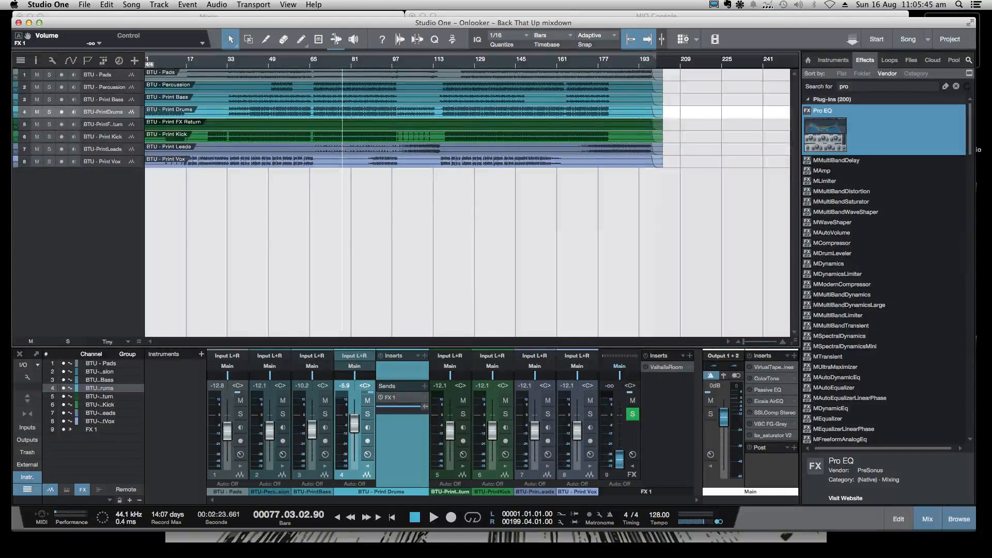
pyautogui.moveTo(493, 23); pyautogui.dragTo(489, 18)
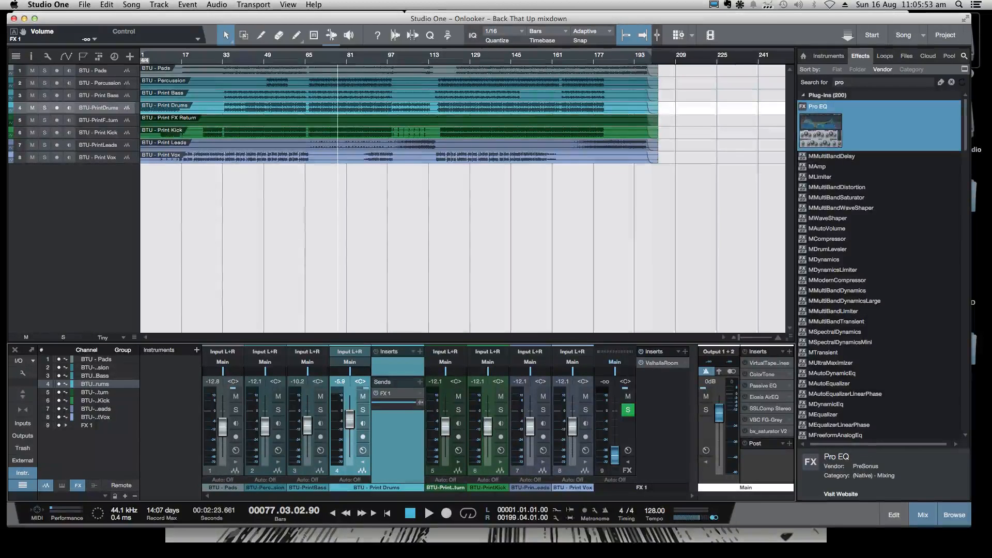
# Step: Search the effects for "Transi" and add Transient Master after ValhallaRoom on the FX 1 channel
pyautogui.click(848, 82)
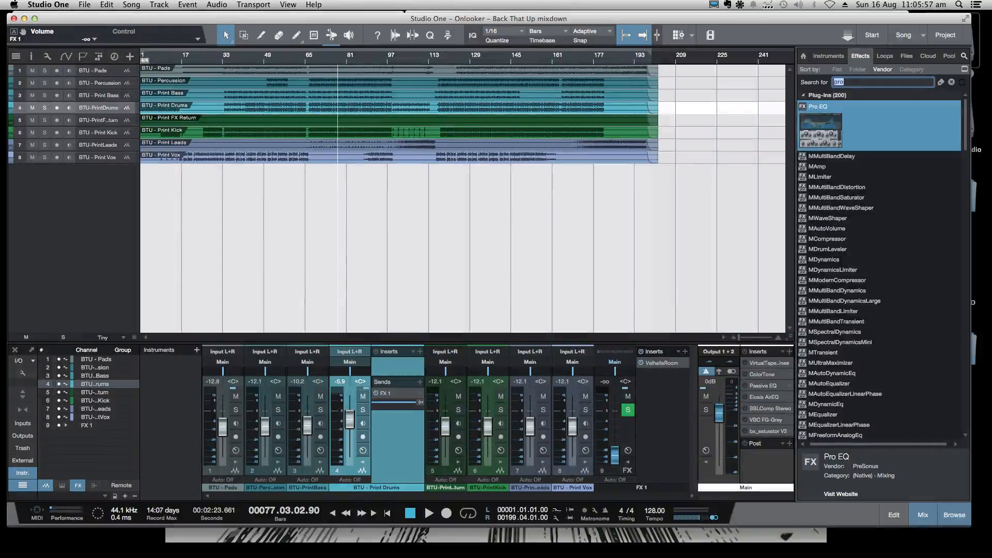
pyautogui.press('BackSpace')
pyautogui.write('Tr')
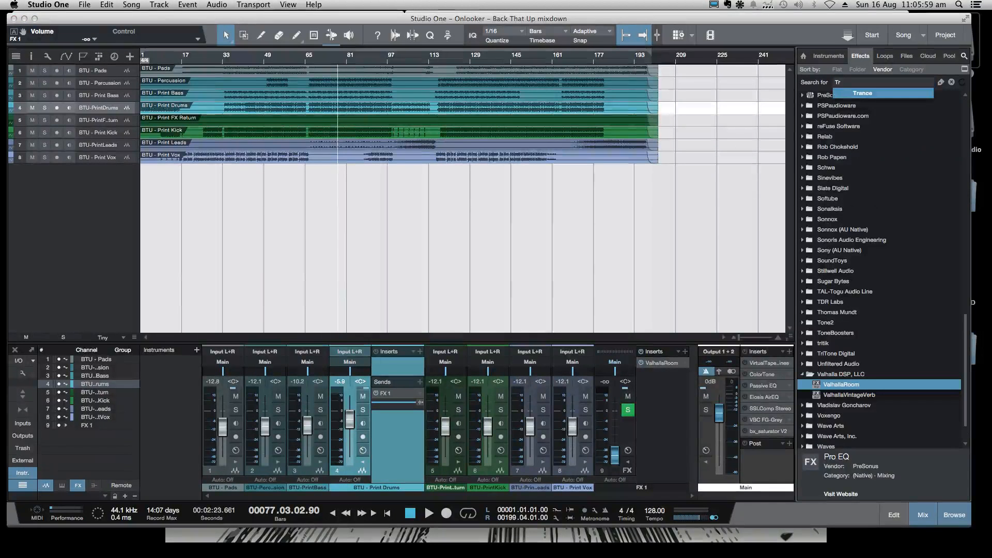
pyautogui.write('ansi')
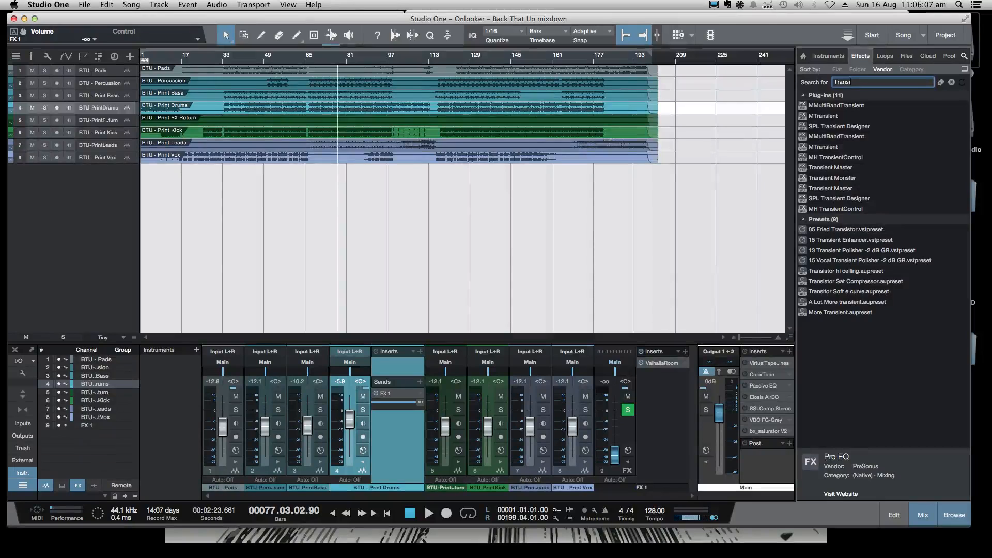
pyautogui.moveTo(830, 167); pyautogui.dragTo(672, 440)
pyautogui.moveTo(636, 46); pyautogui.dragTo(703, 100)
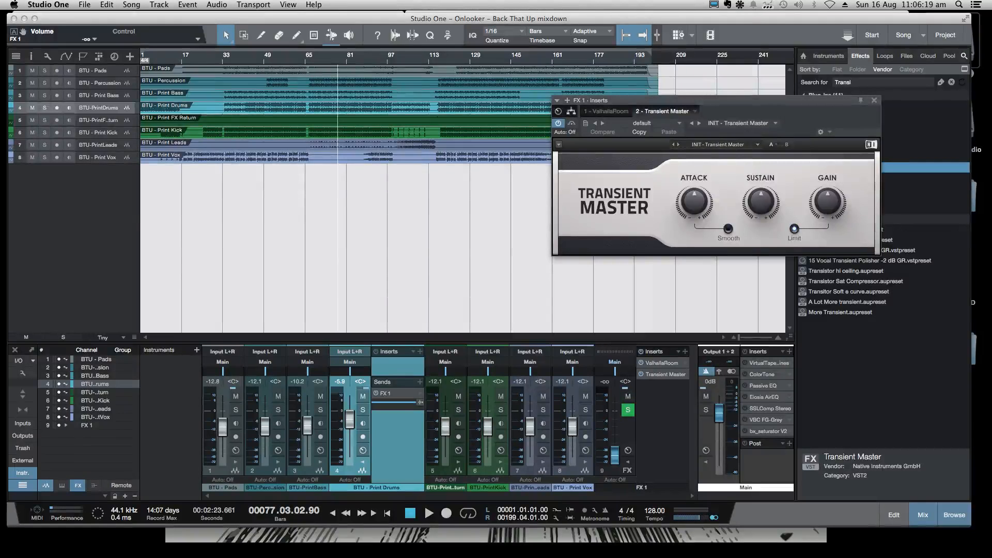
# Step: Play from bar 71 with FX 1 soloed at -18.7 dB and set Transient Master's attack to 43% and sustain to 34%
pyautogui.press('space')
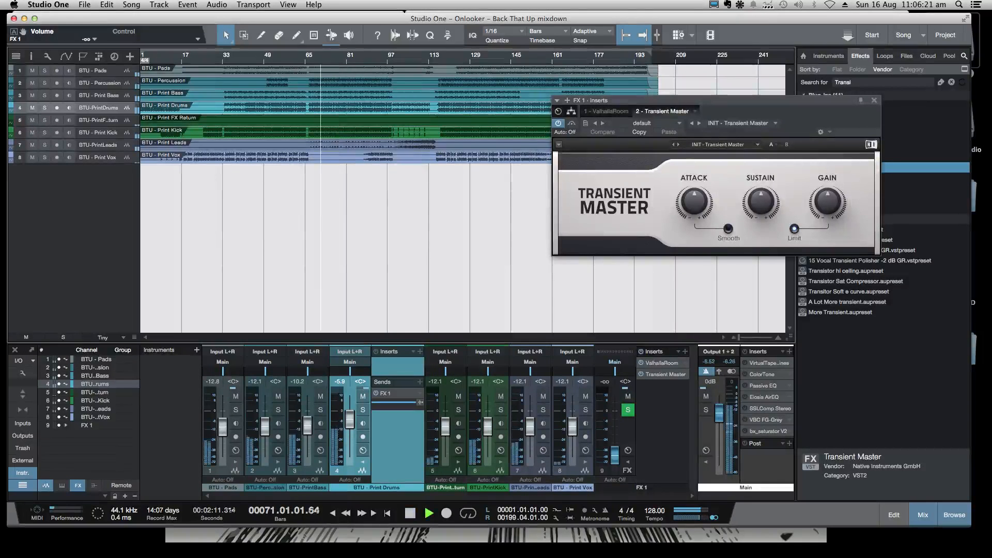
pyautogui.press('s')
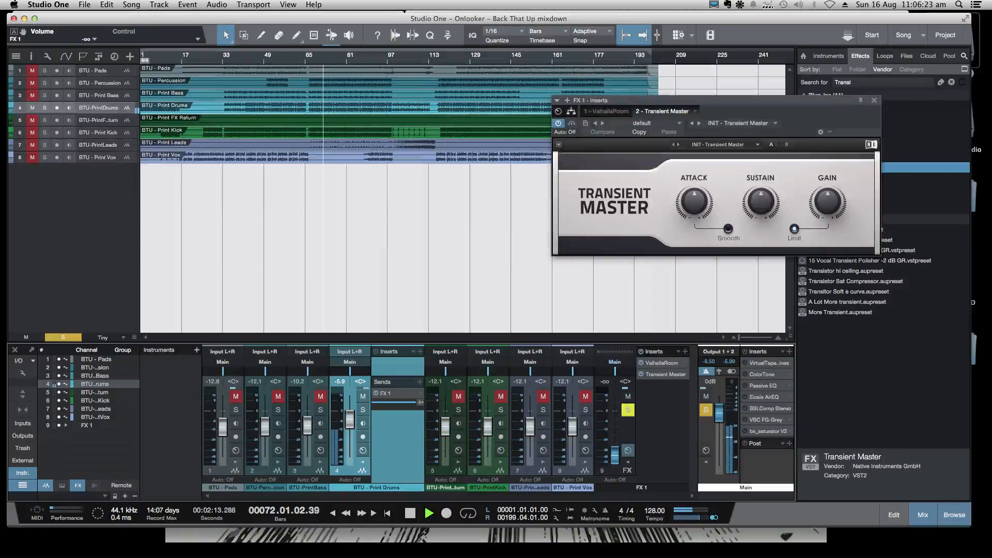
pyautogui.moveTo(615, 456); pyautogui.dragTo(616, 432)
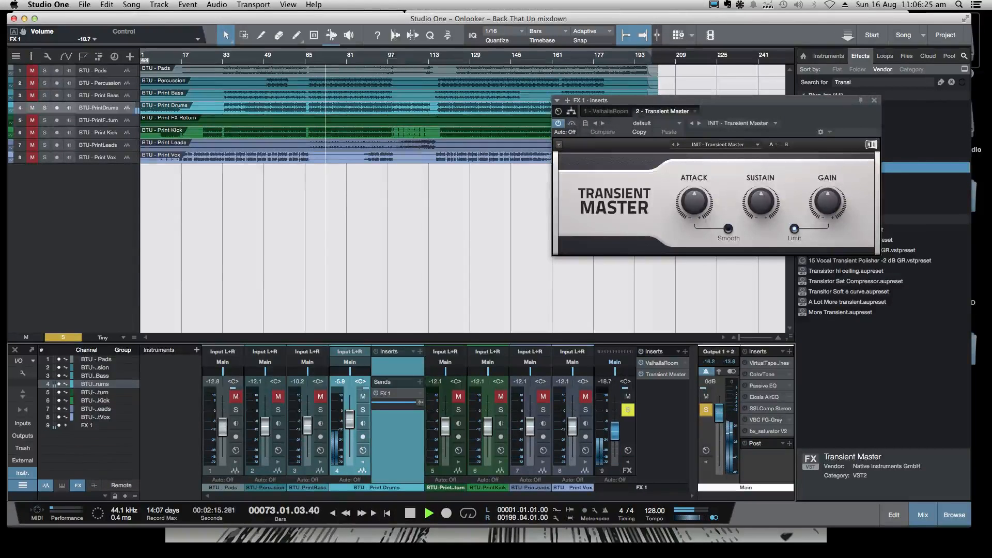
pyautogui.moveTo(762, 201); pyautogui.dragTo(761, 190)
pyautogui.moveTo(694, 201); pyautogui.dragTo(694, 193)
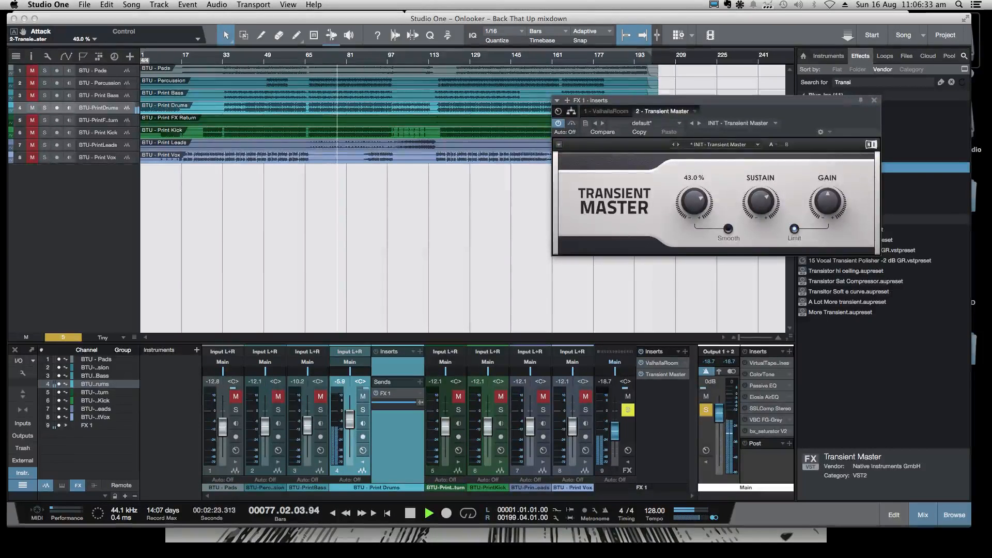
pyautogui.click(761, 201)
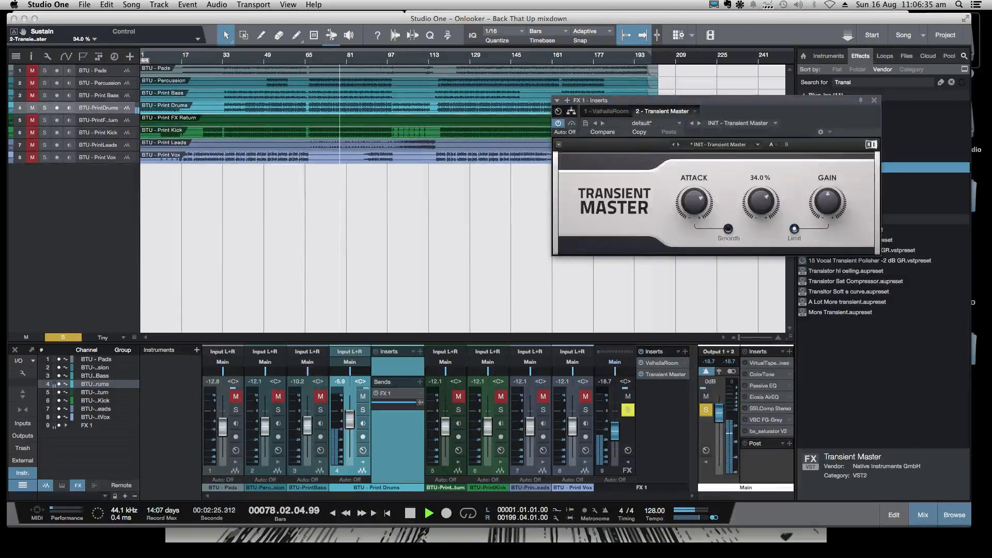
# Step: Unsolo FX 1, set its fader to -19.4 dB against the full mix, and stop playback
pyautogui.click(628, 410)
pyautogui.moveTo(615, 432); pyautogui.dragTo(614, 431)
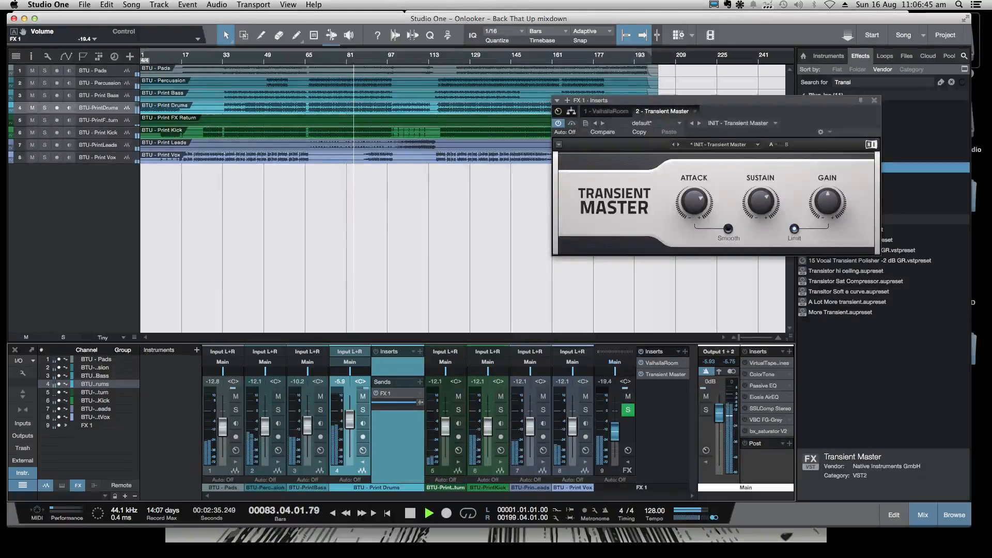
pyautogui.press('space')
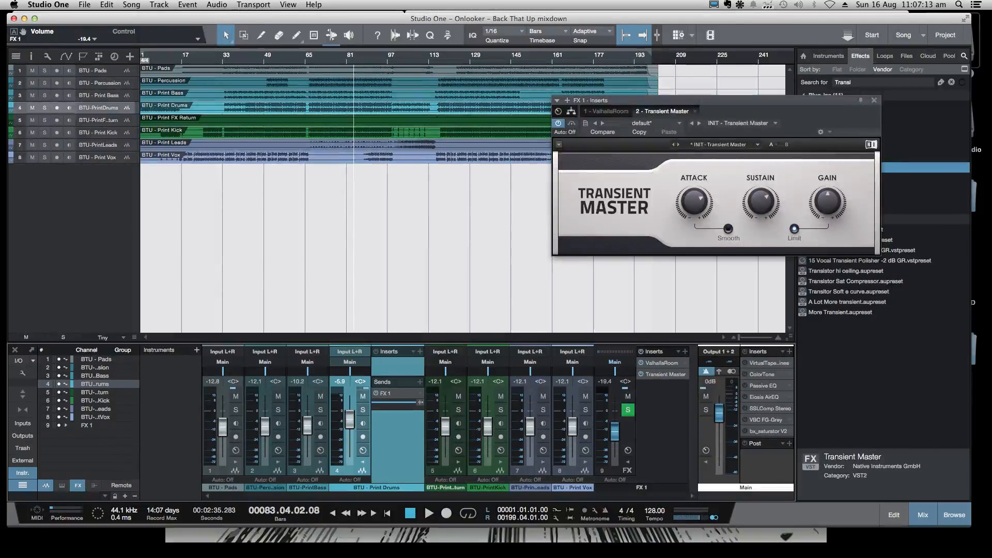
pyautogui.click(874, 100)
# Step: Search the effects for "SOLID" and add Solid Bus Comp after Transient Master on the FX 1 channel
pyautogui.click(868, 82)
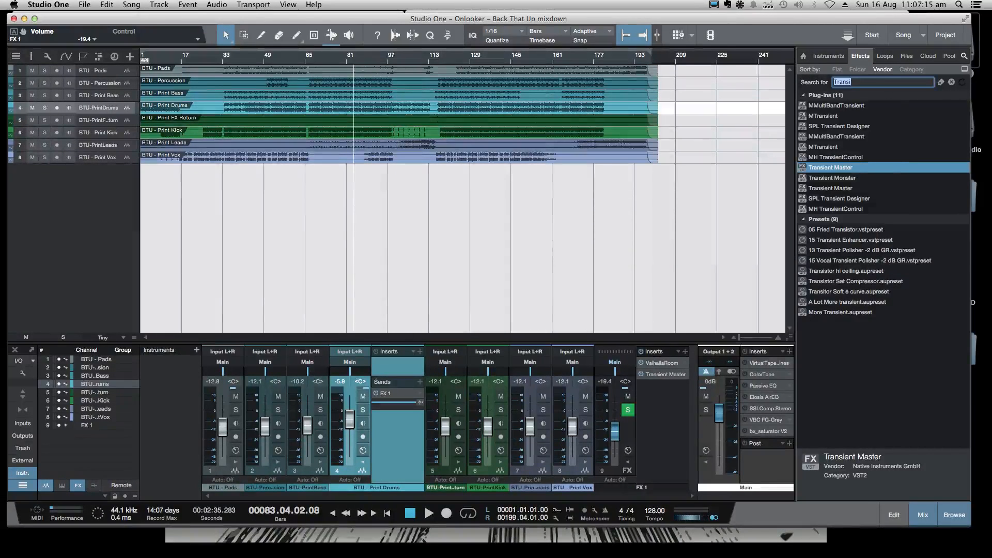
pyautogui.write('SOLID')
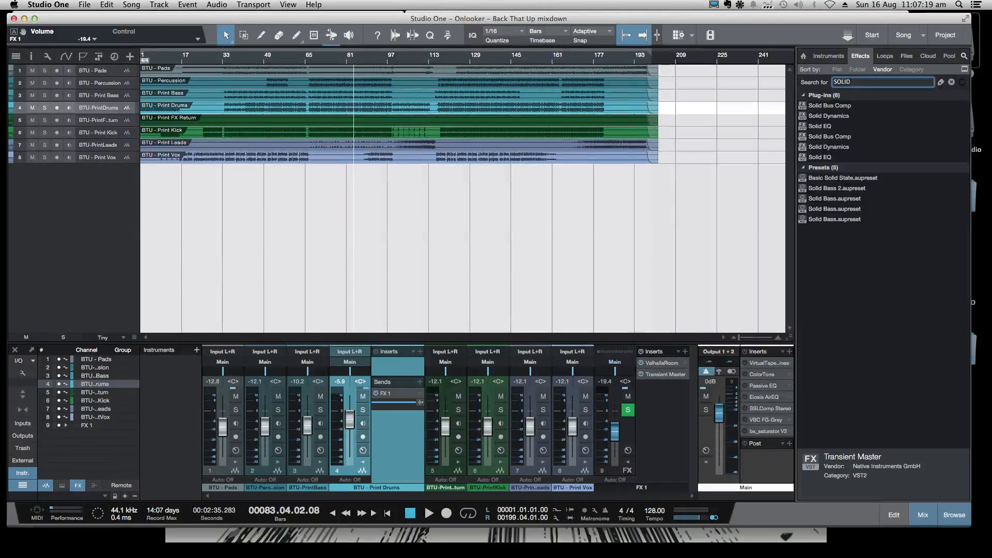
pyautogui.moveTo(829, 106); pyautogui.dragTo(651, 437)
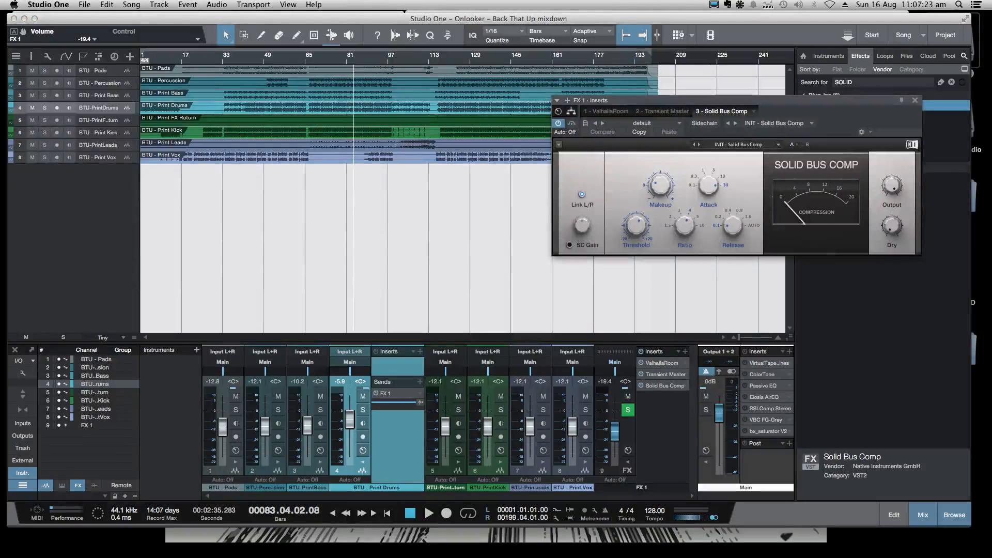
# Step: Solo FX 1 during playback from bar 71 and set Solid Bus Comp to ratio 2, release 0.4 s and a lower threshold
pyautogui.doubleClick(321, 56)
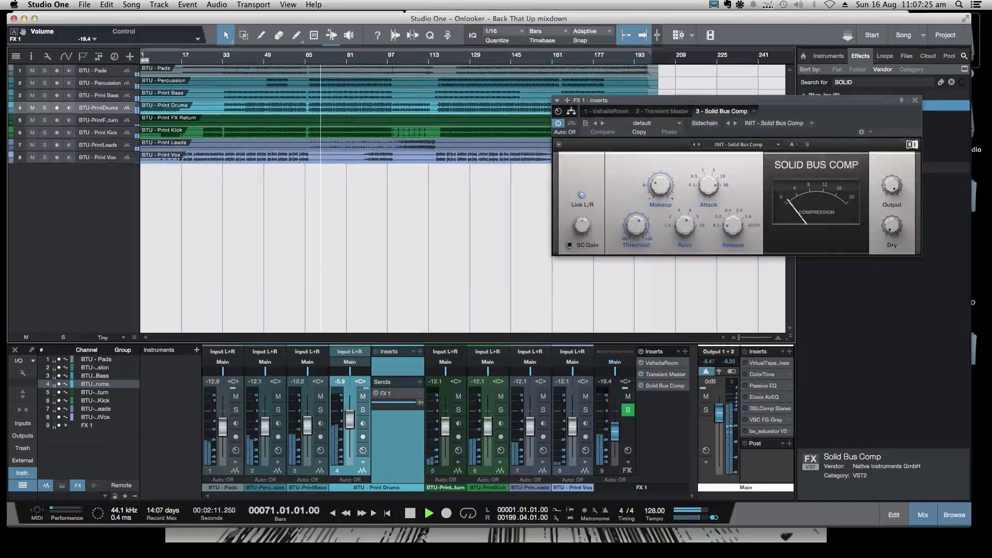
pyautogui.click(628, 410)
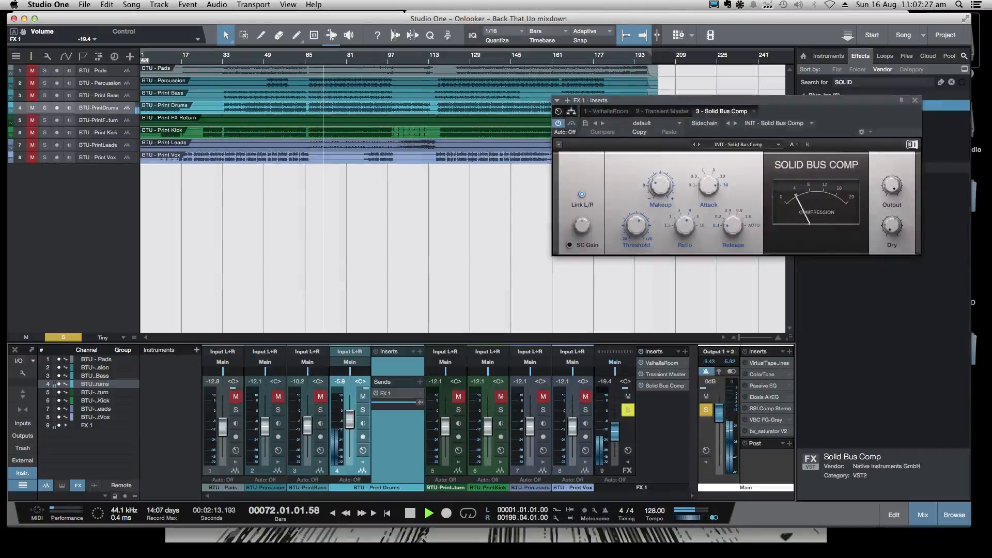
pyautogui.moveTo(646, 100); pyautogui.dragTo(412, 95)
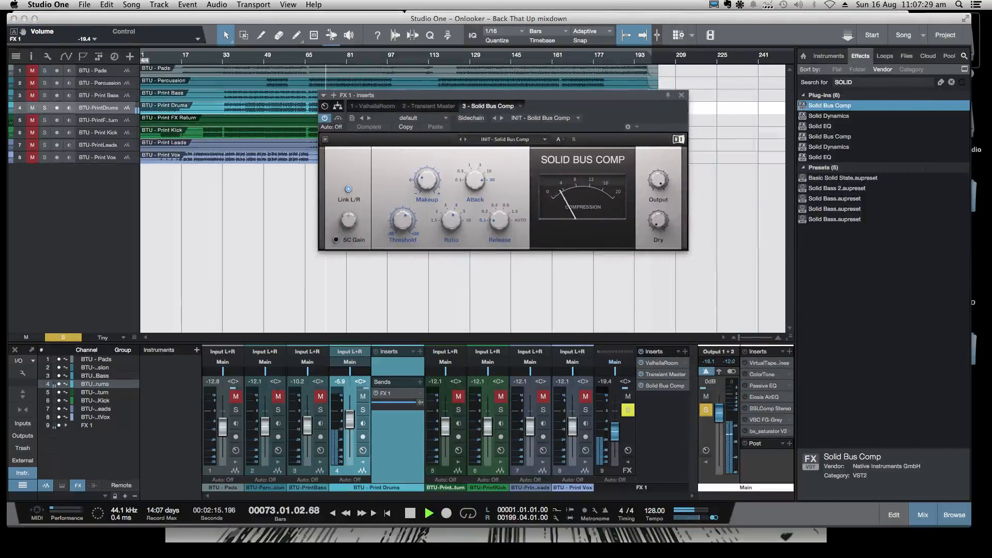
pyautogui.click(437, 212)
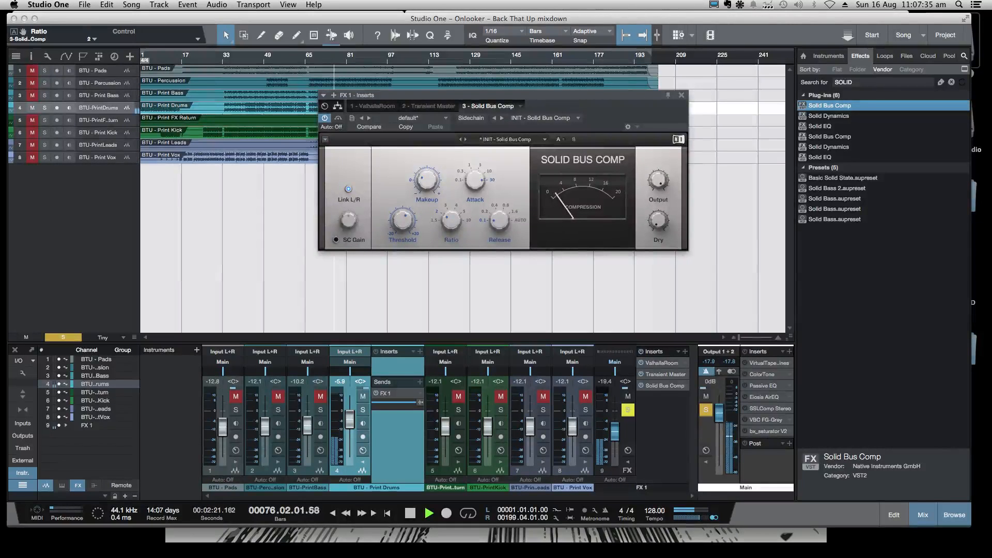
pyautogui.moveTo(499, 220); pyautogui.dragTo(499, 207)
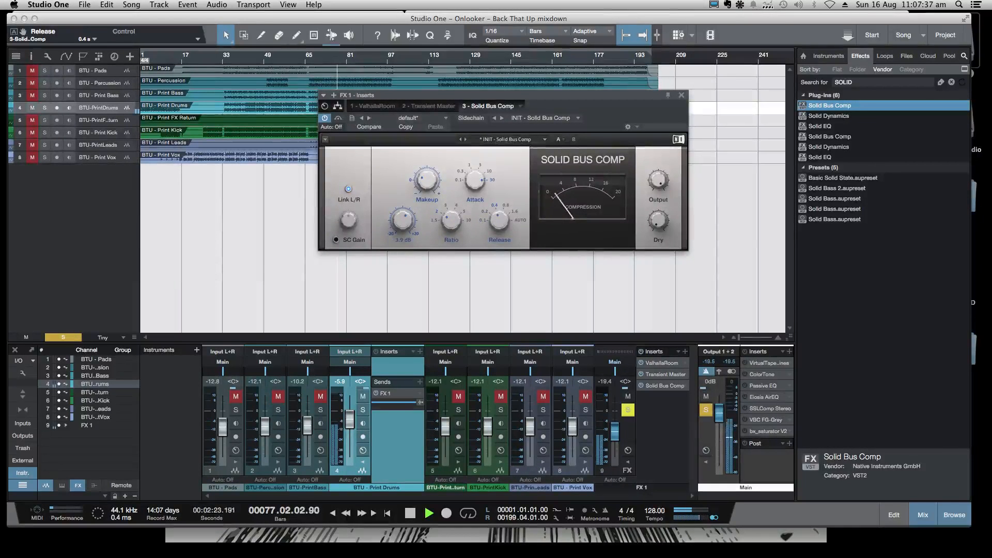
pyautogui.moveTo(403, 221); pyautogui.dragTo(402, 228)
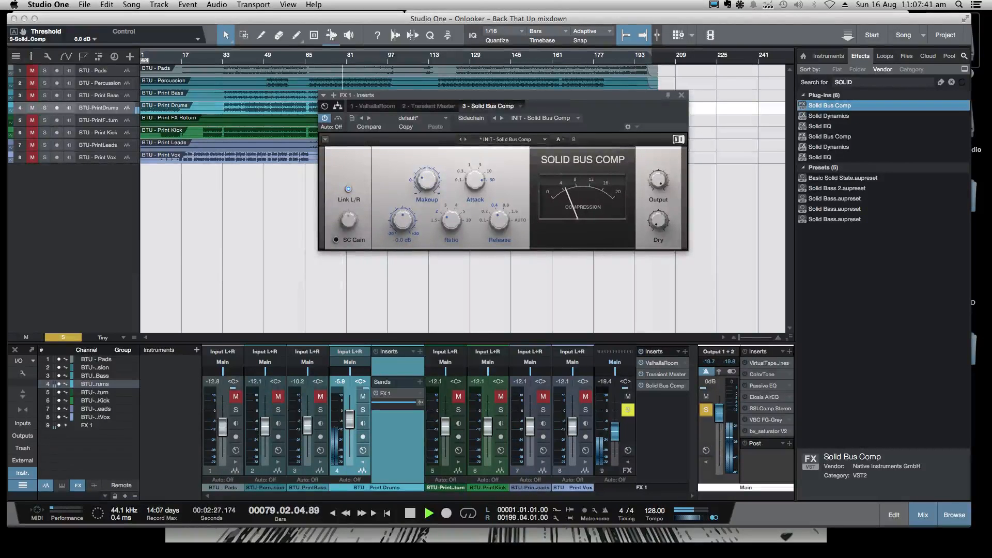
# Step: Unsolo FX 1 and lower its fader to -20.9 dB in the full mix
pyautogui.click(628, 410)
pyautogui.click(614, 432)
pyautogui.moveTo(615, 432); pyautogui.dragTo(614, 433)
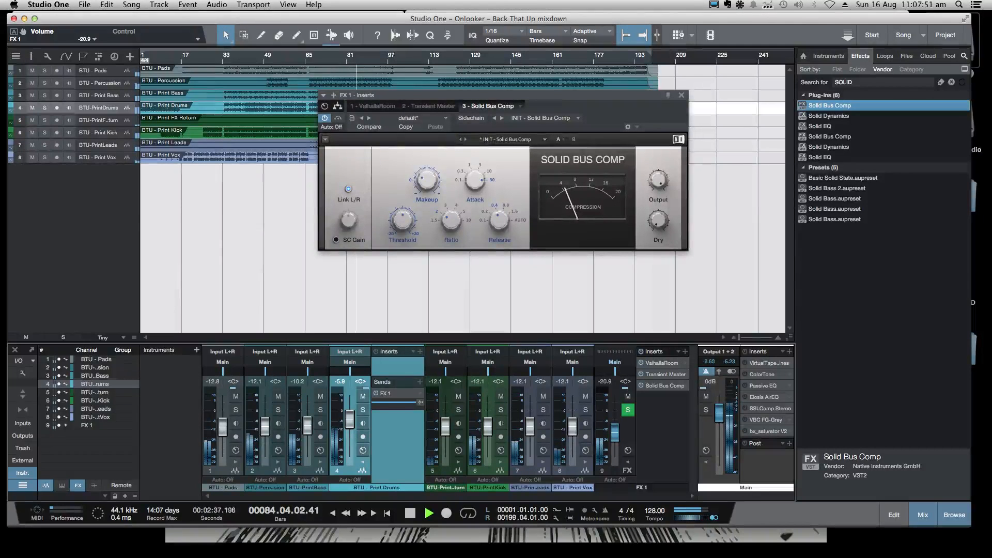
# Step: Solo FX 1 and adjust Solid Bus Comp with a lower threshold, ratio 3, faster attack and about 3.5 dB makeup
pyautogui.moveTo(403, 220); pyautogui.dragTo(403, 229)
pyautogui.click(628, 410)
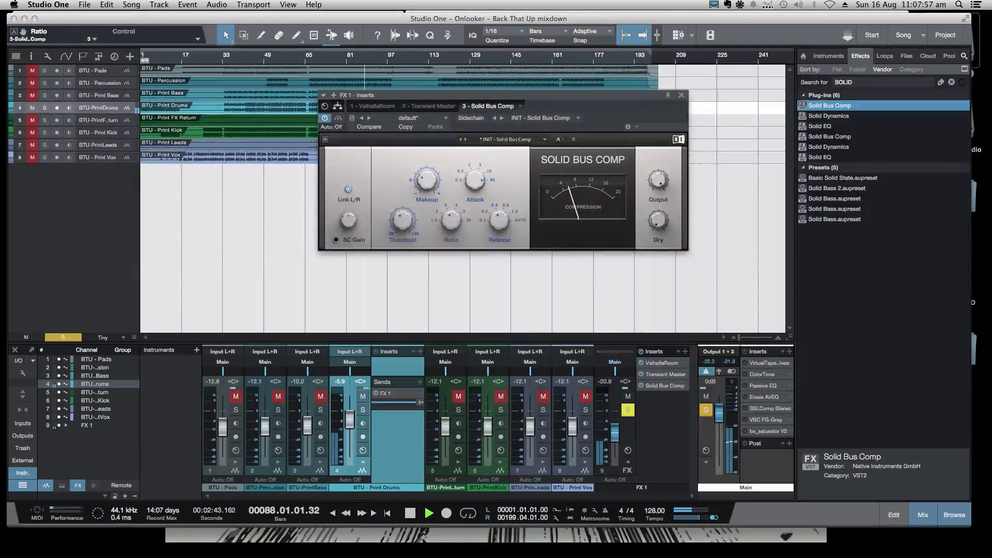
pyautogui.moveTo(475, 181); pyautogui.dragTo(475, 192)
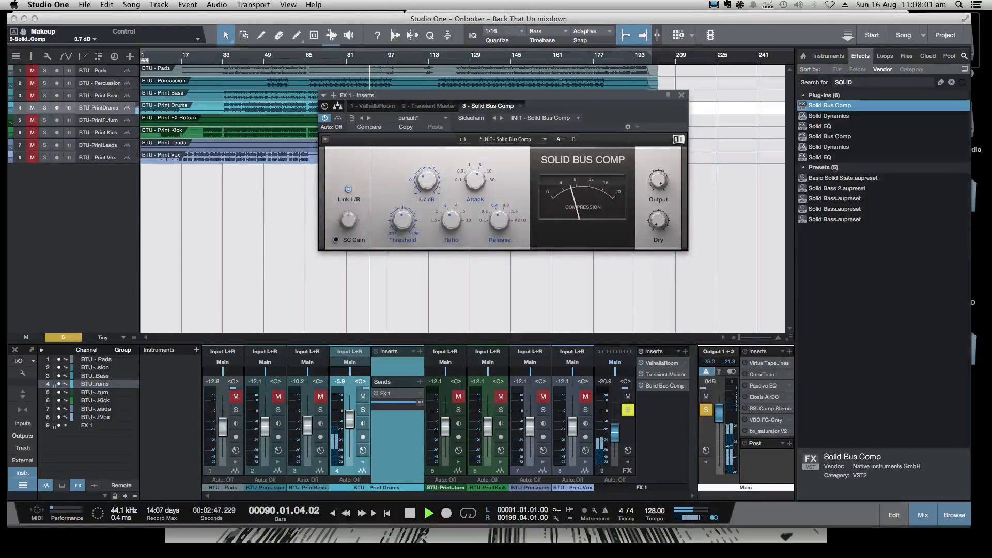
# Step: Unsolo FX 1, raise its fader to -15.0 dB in the full mix, and close the compressor after stopping playback
pyautogui.click(628, 410)
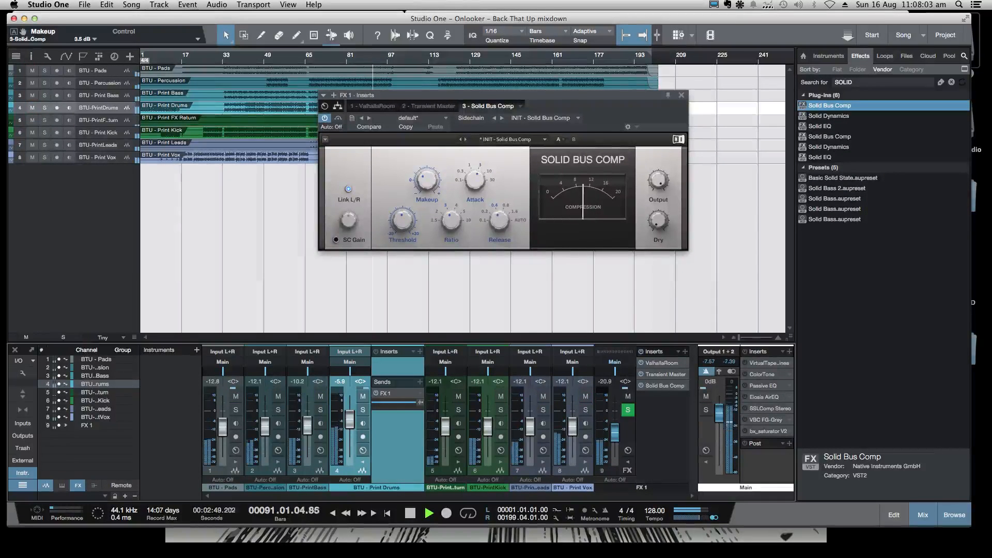
pyautogui.moveTo(615, 433); pyautogui.dragTo(615, 428)
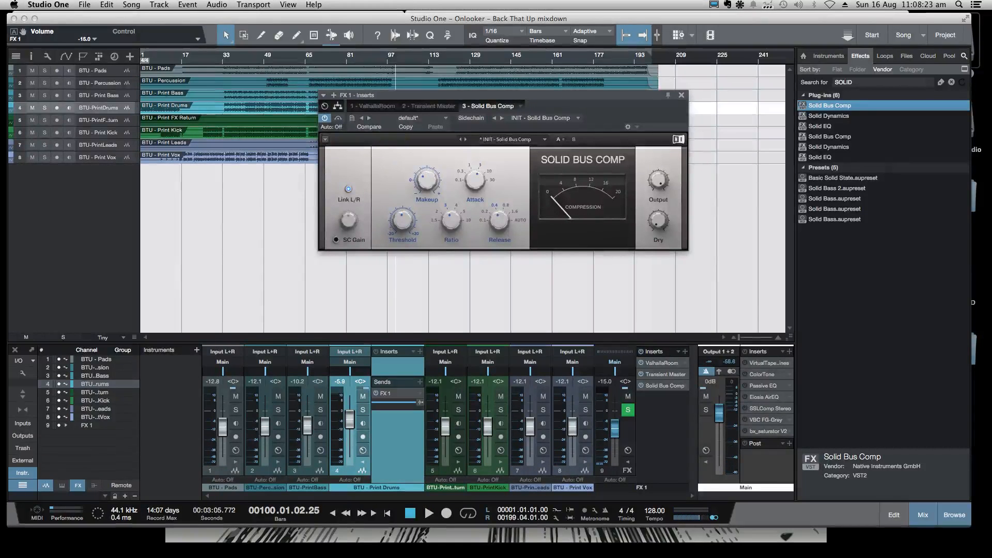
pyautogui.click(681, 95)
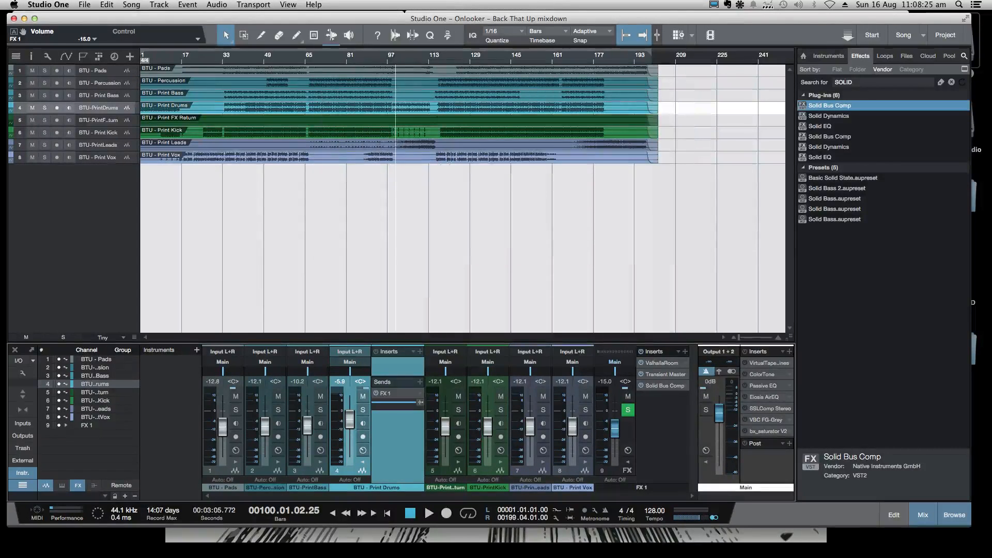
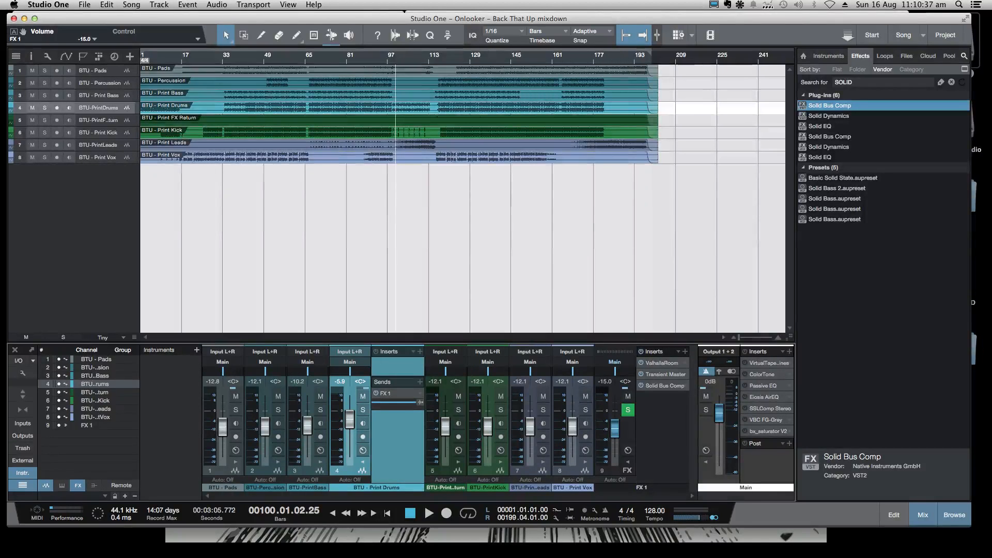
# Step: Switch to the Twitch dashboard in Chrome, pause the Copy cloud sync, and minimise the browser to return to Studio One
pyautogui.moveTo(773, 547)
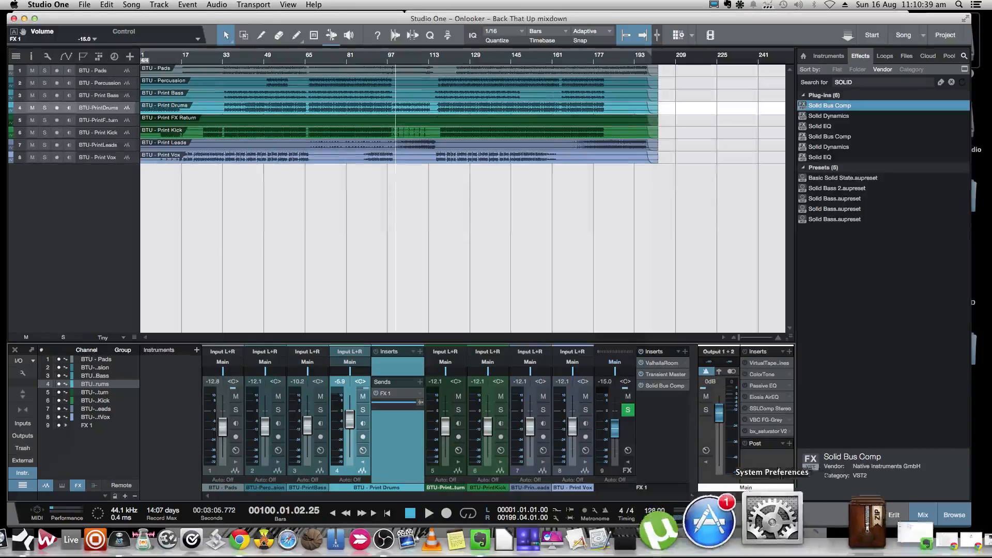
pyautogui.click(930, 522)
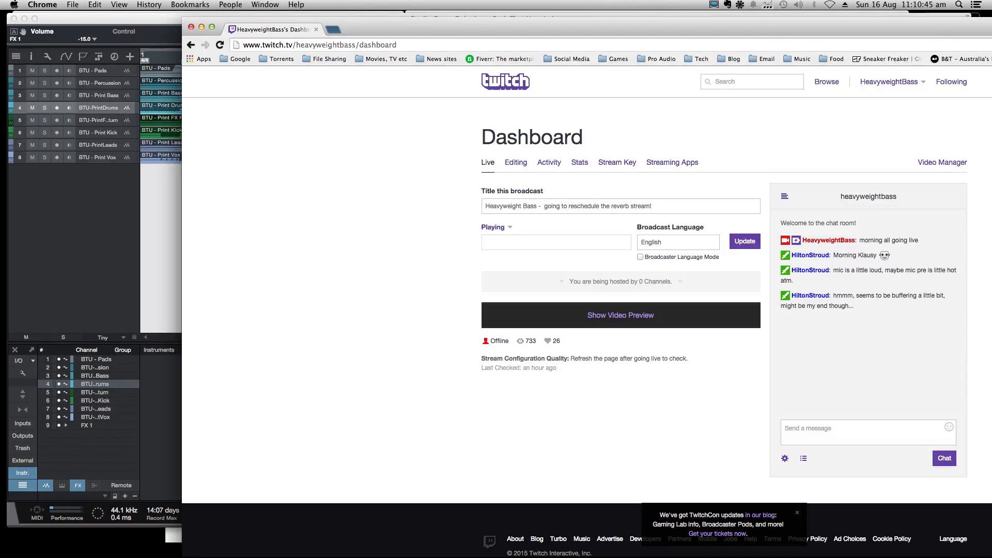
pyautogui.click(768, 5)
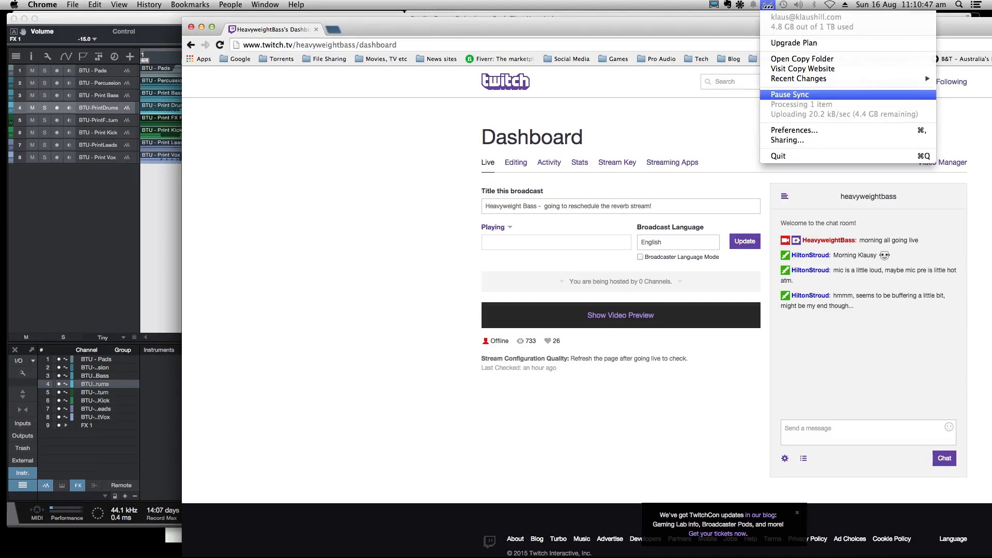
pyautogui.click(789, 95)
pyautogui.click(201, 27)
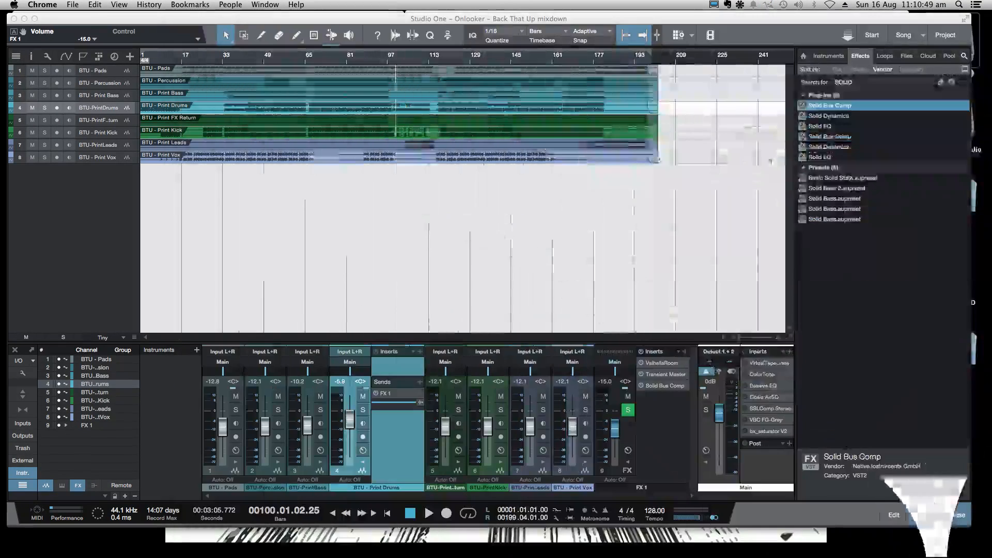
# Step: Shift the song window slightly and select the Print Bass channel in the mixer
pyautogui.moveTo(202, 20); pyautogui.dragTo(210, 23)
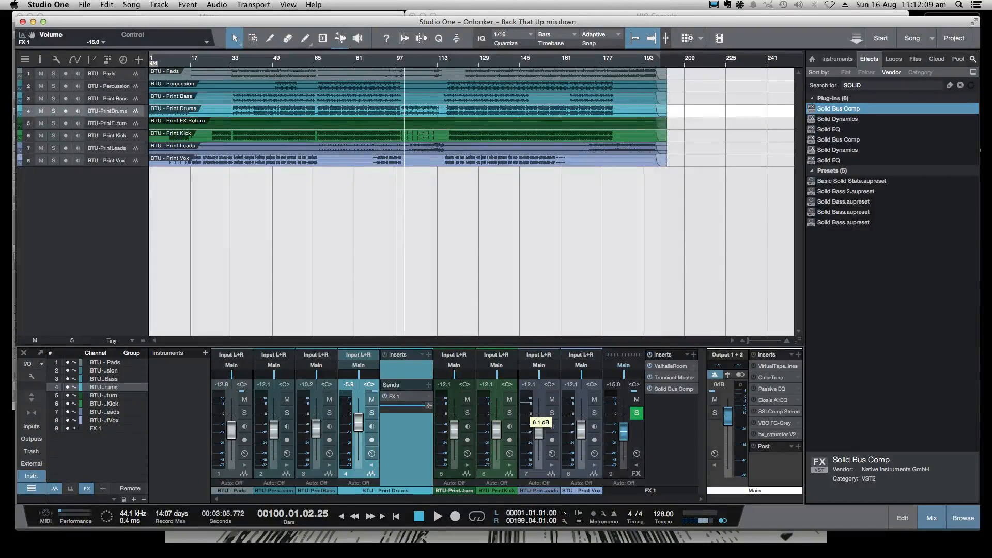
pyautogui.click(317, 474)
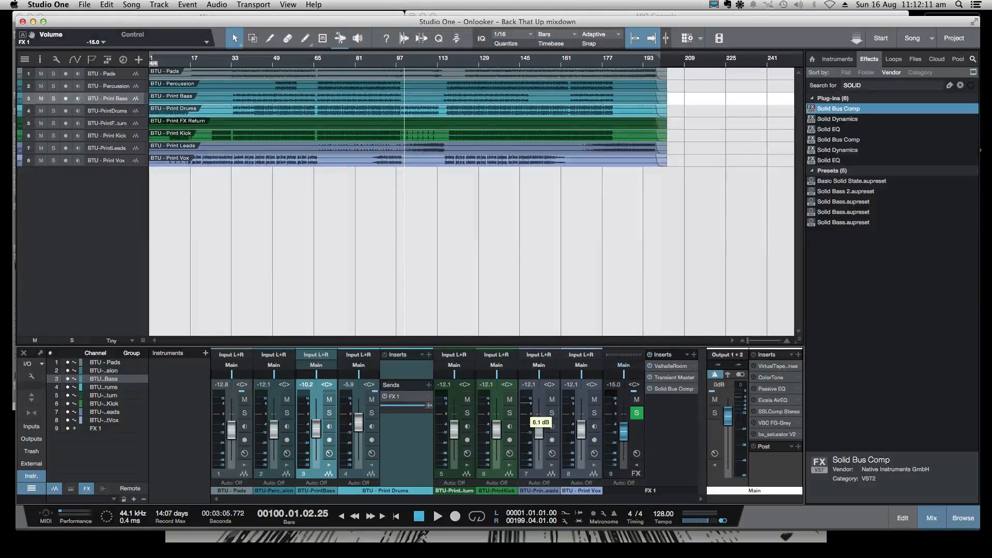